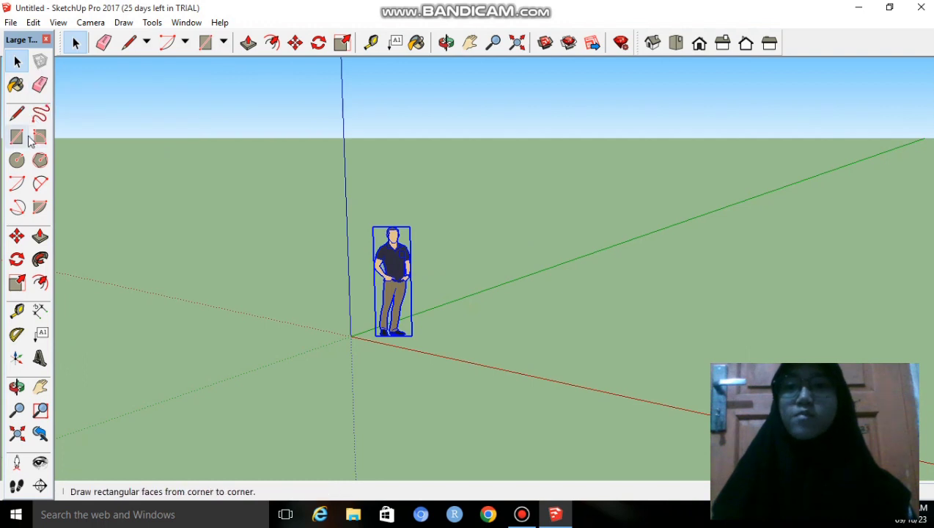
Draw a flat rectangle on the ground beside the standing figure, past the green axis.
left_click(16, 139)
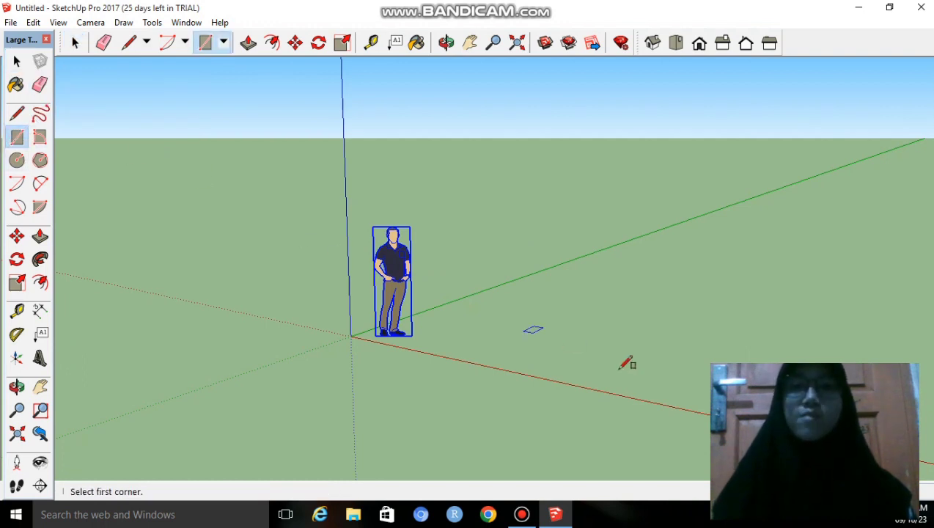
left_click(484, 311)
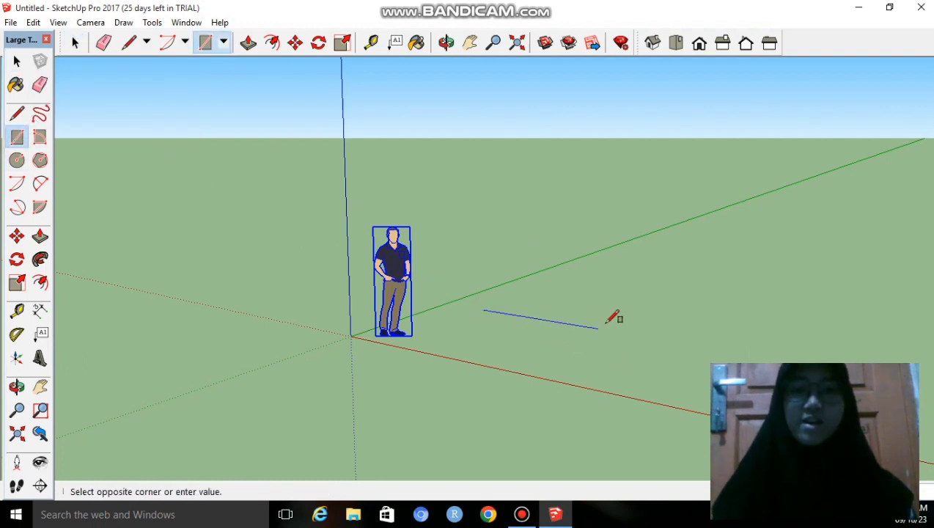
left_click(630, 304)
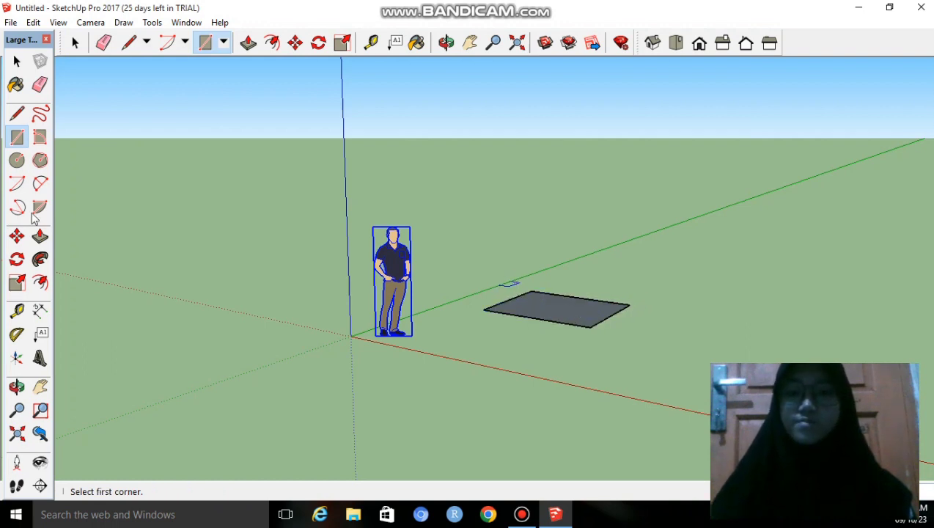
Select the whole rectangle and make it a component with the default definition name, replacing the selection.
left_click(17, 61)
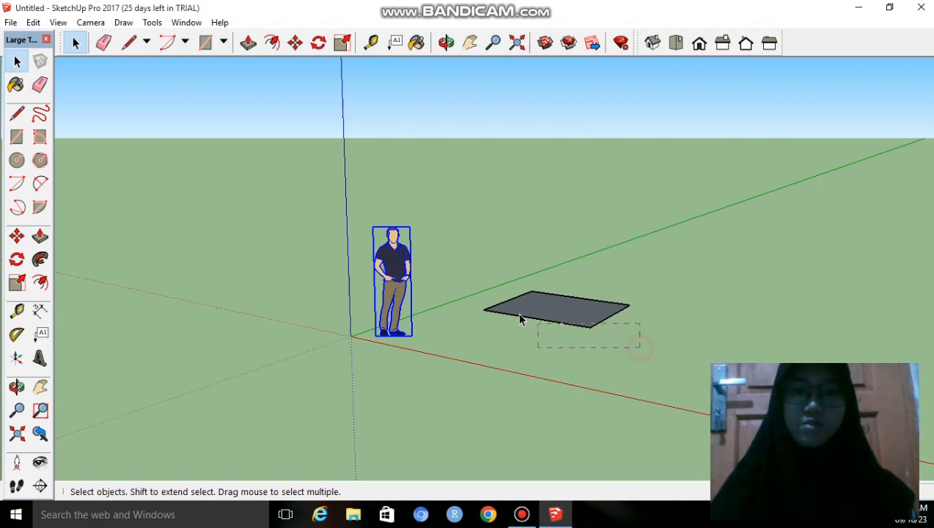
left_click_drag(492, 279, 490, 276)
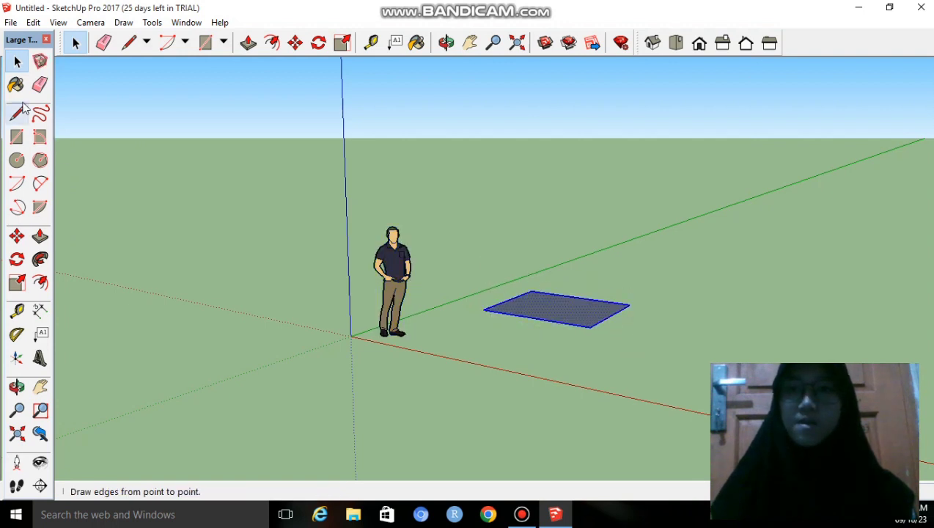
left_click(40, 63)
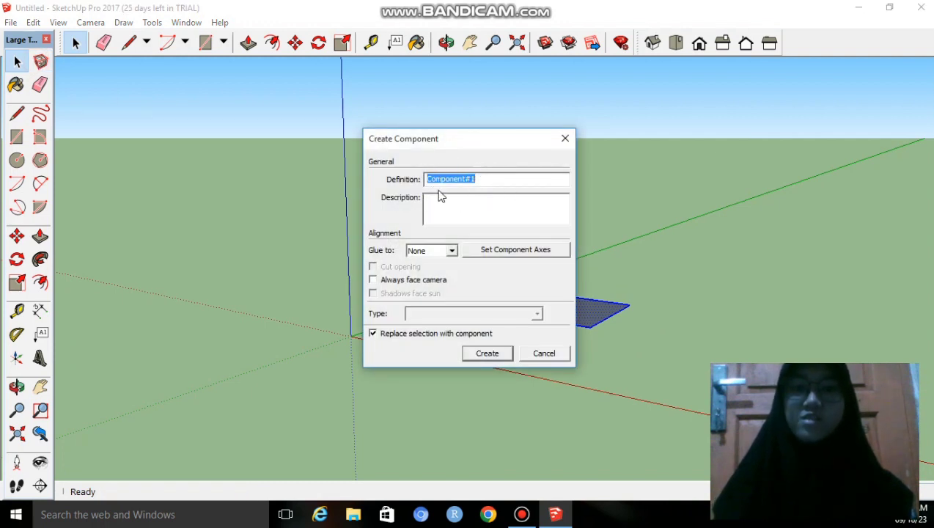
left_click(498, 355)
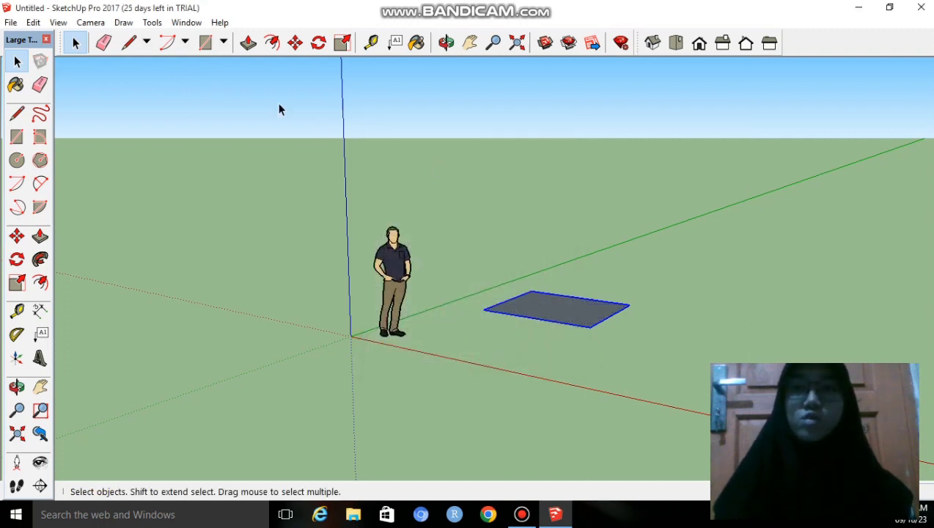
Show the Components section in the Default Tray.
left_click(186, 23)
mouse_move(198, 37)
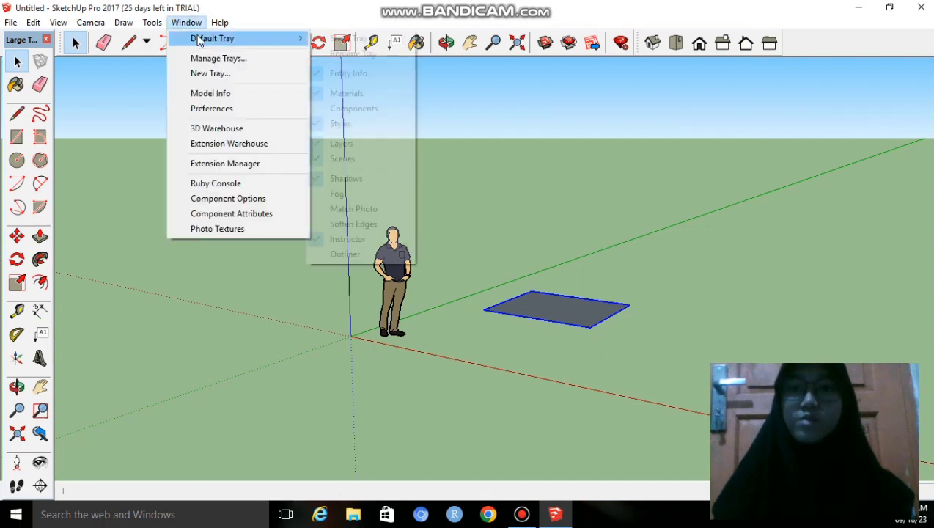
left_click(353, 108)
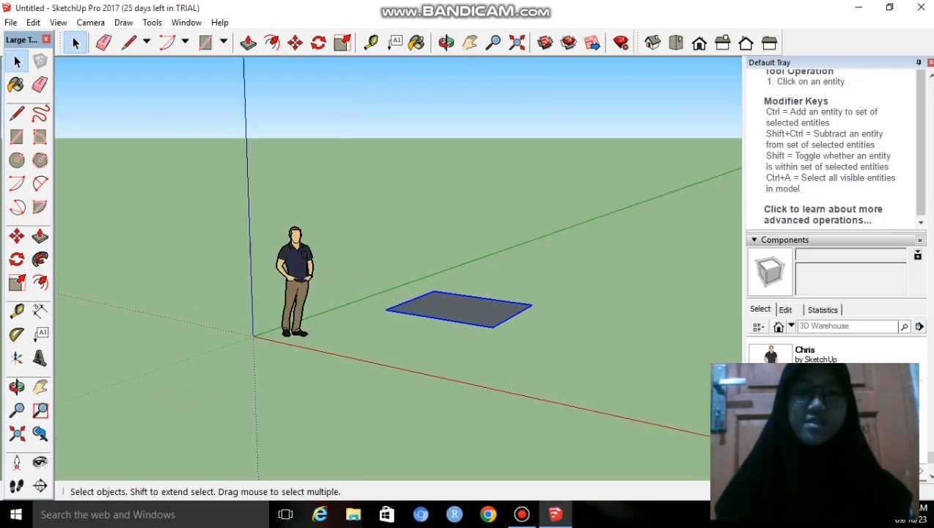
Paste a copy of the rectangle component on the ground just beside the original.
key("ctrl+v")
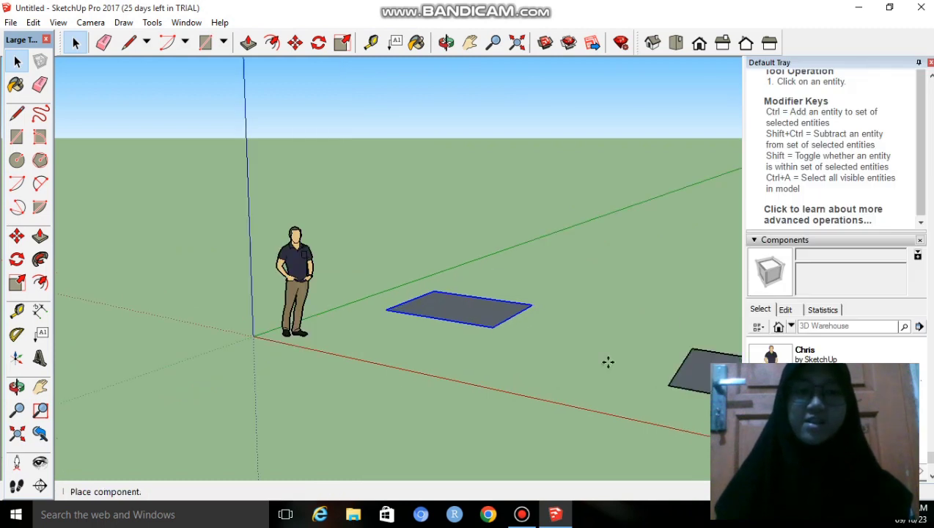
left_click(522, 345)
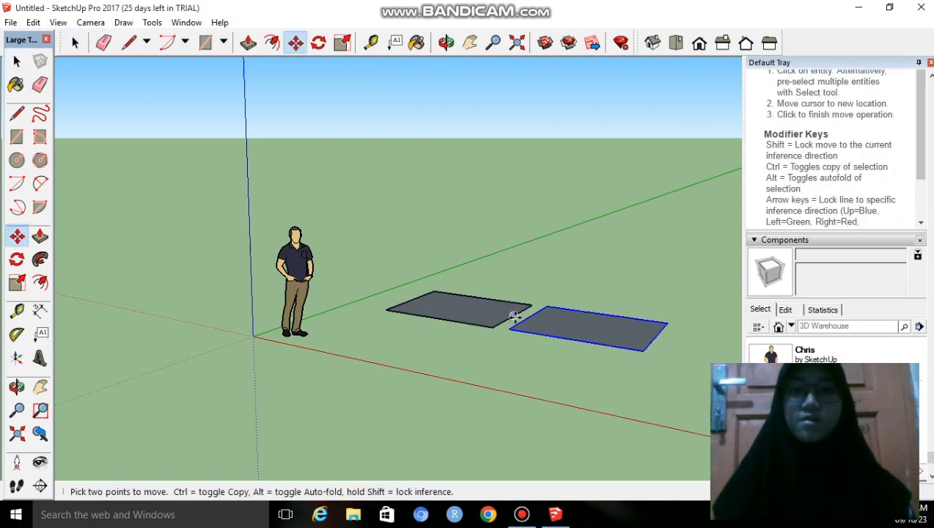
key("space")
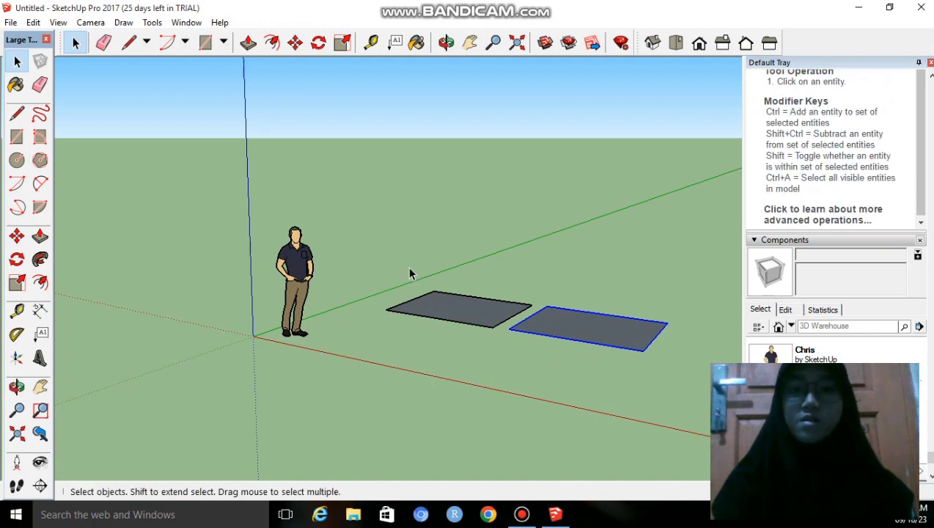
Select both rectangle components together and delete them.
left_click_drag(684, 364, 524, 326)
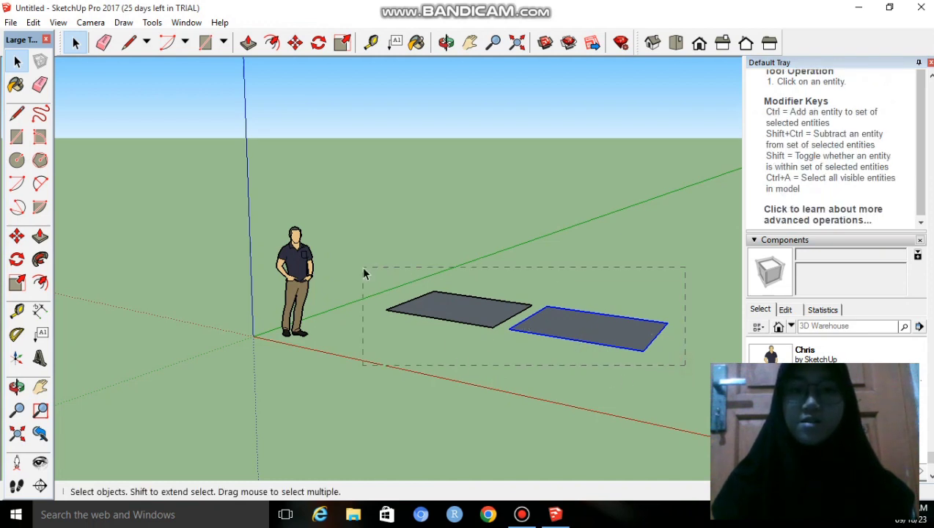
left_click_drag(363, 273, 363, 270)
key("Delete")
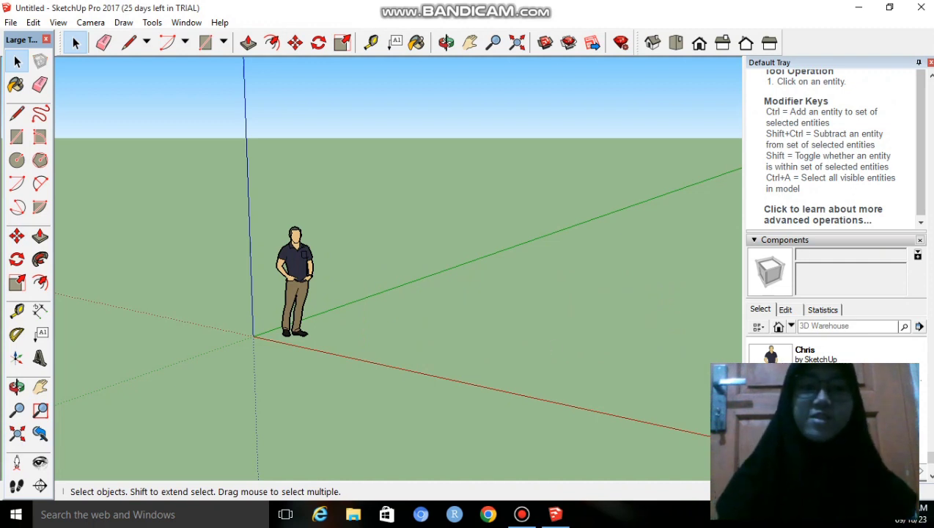
Paste two instances of the rectangle component side by side on the ground to the figure's right.
key("ctrl+v")
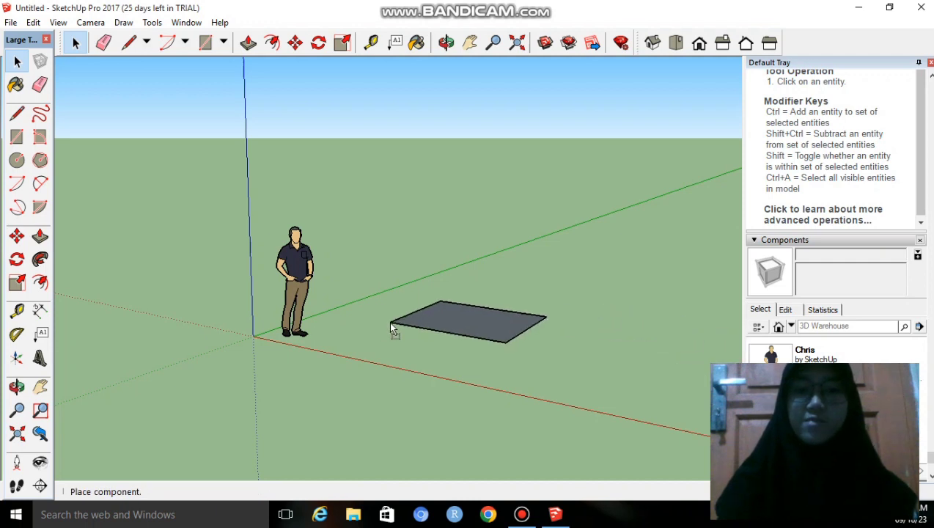
left_click(390, 321)
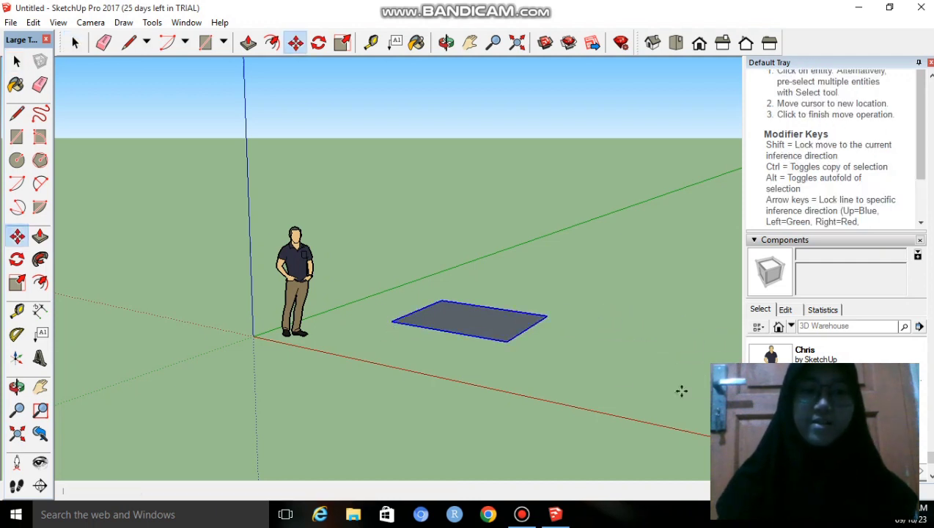
key("ctrl+v")
left_click(526, 351)
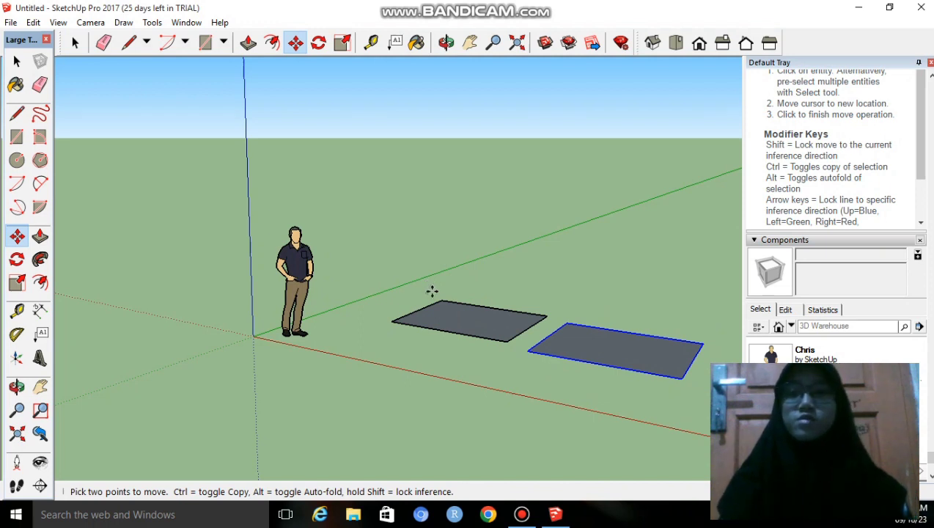
key("space")
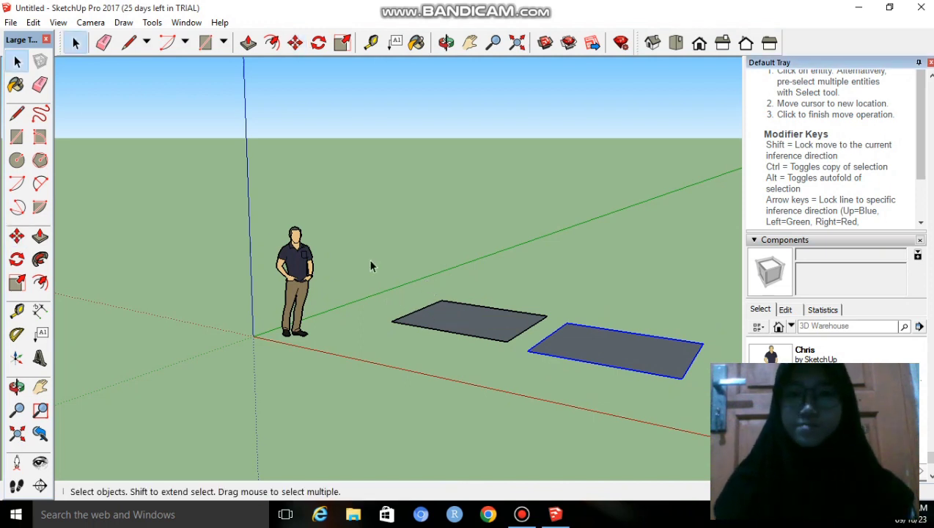
Edit the component instance nearer the figure and push/pull its face upward into a low box.
double_click(481, 320)
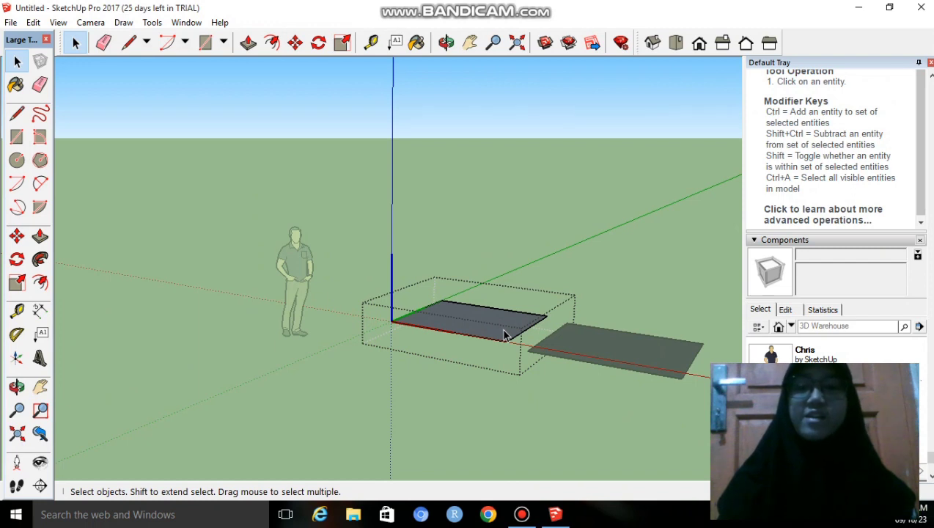
left_click(41, 236)
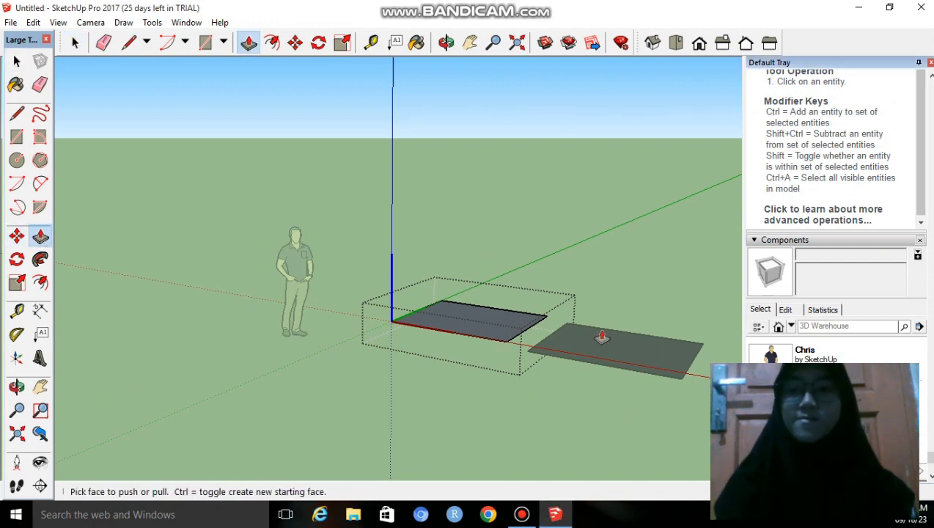
left_click(489, 319)
left_click(488, 283)
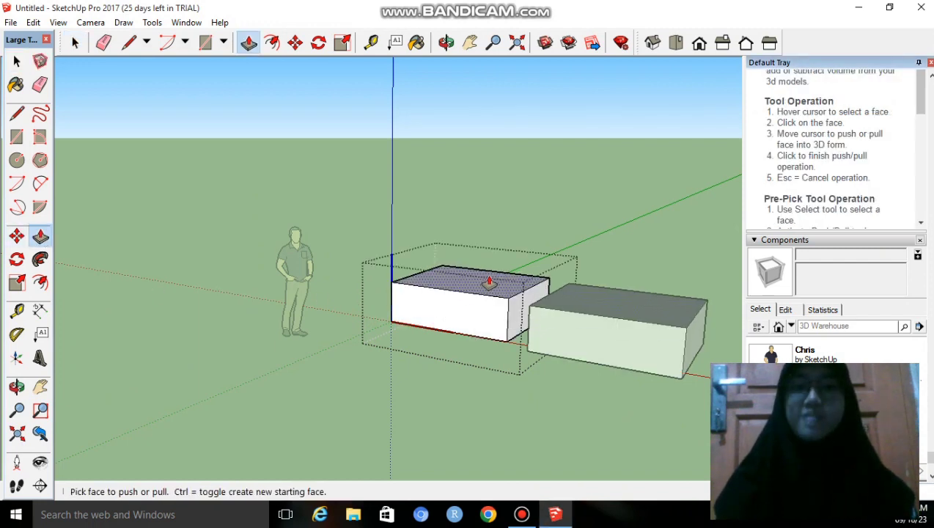
Pull the box's front face outward to deepen it, and leave component editing.
left_click(432, 327)
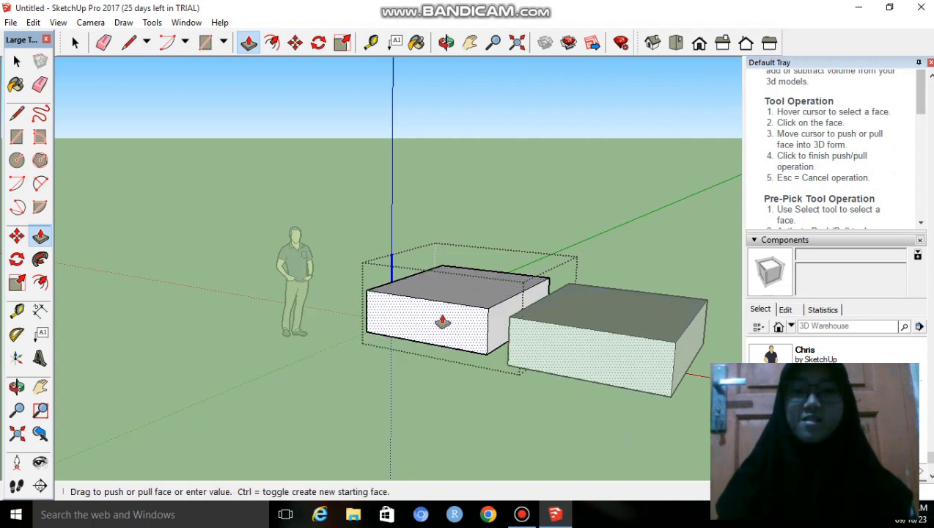
left_click(441, 322)
key("space")
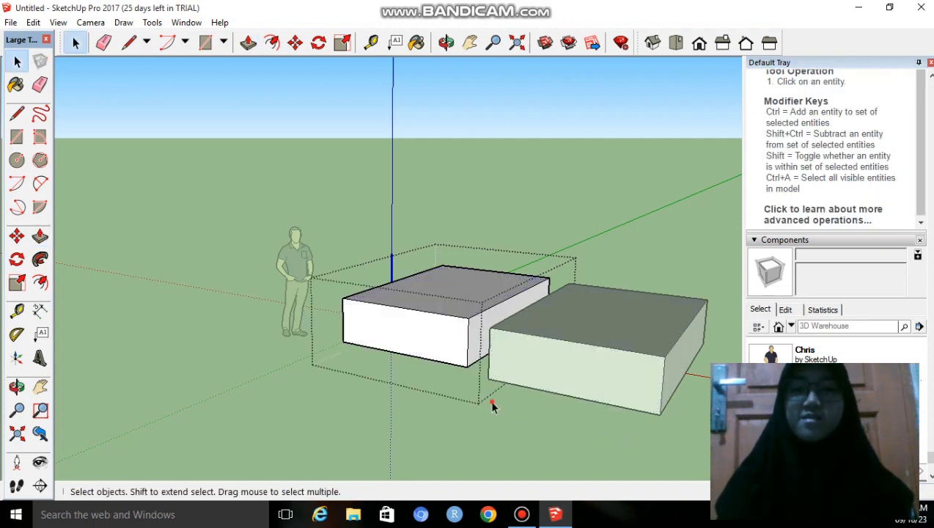
key("Escape")
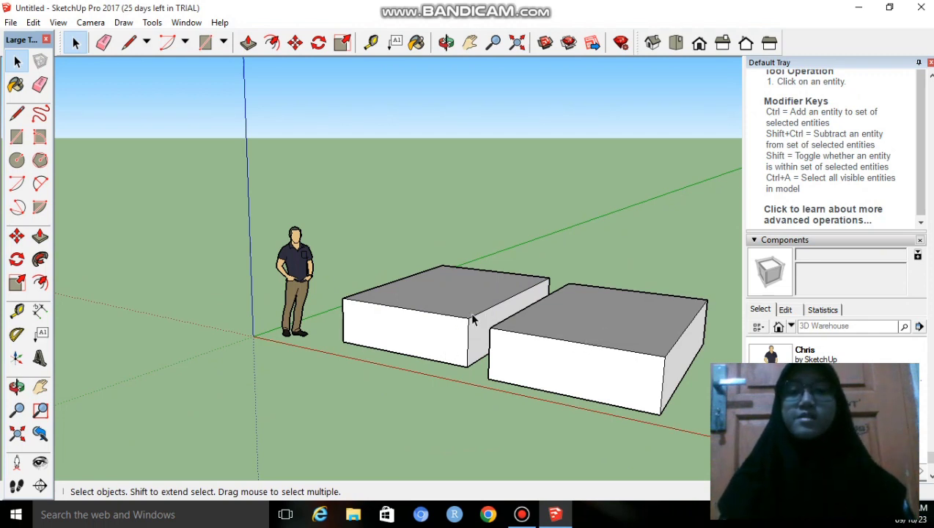
Paint the box farther from the figure with the Stone Brushed Khaki material.
left_click(16, 85)
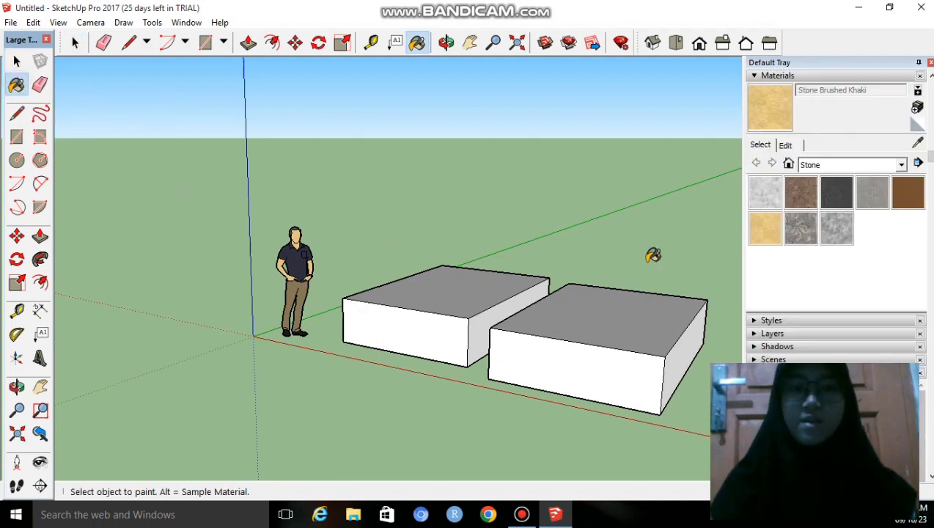
left_click(766, 233)
left_click(588, 368)
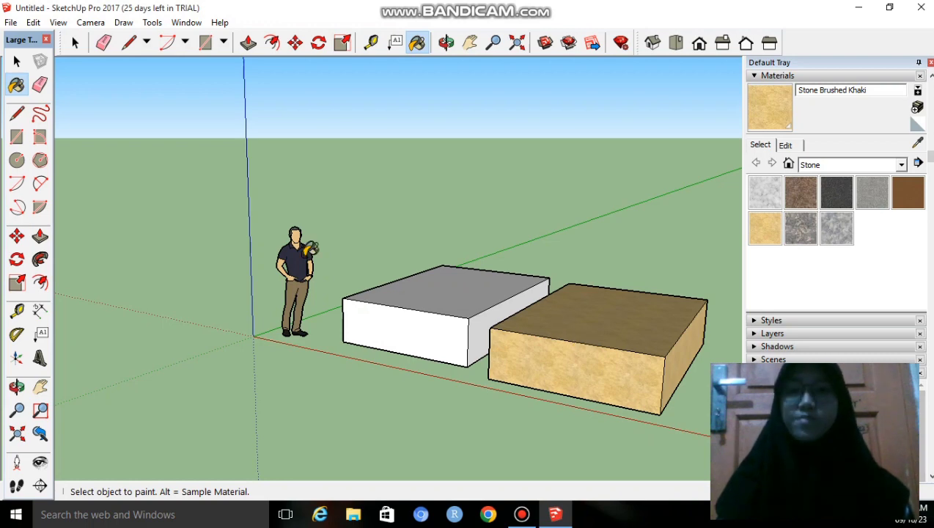
Erase the khaki stone box and the unpainted box with the Eraser.
left_click(40, 85)
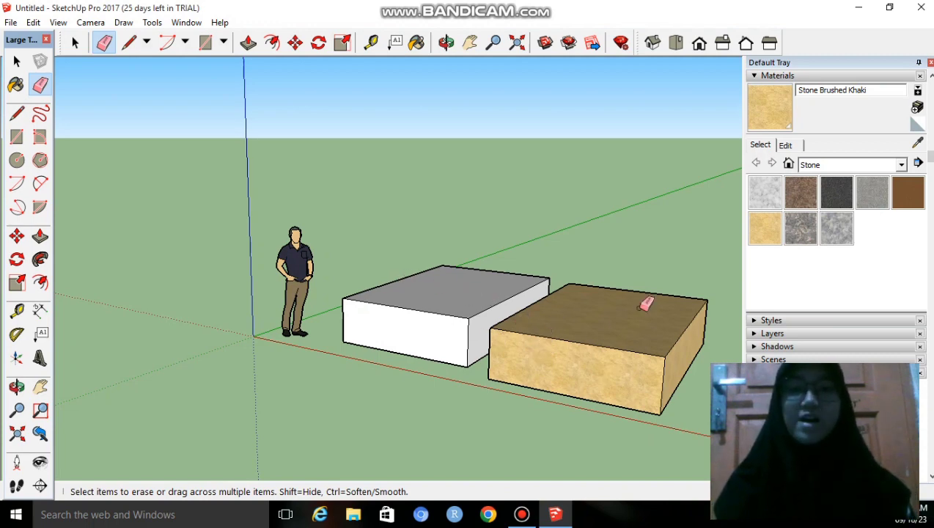
left_click(559, 339)
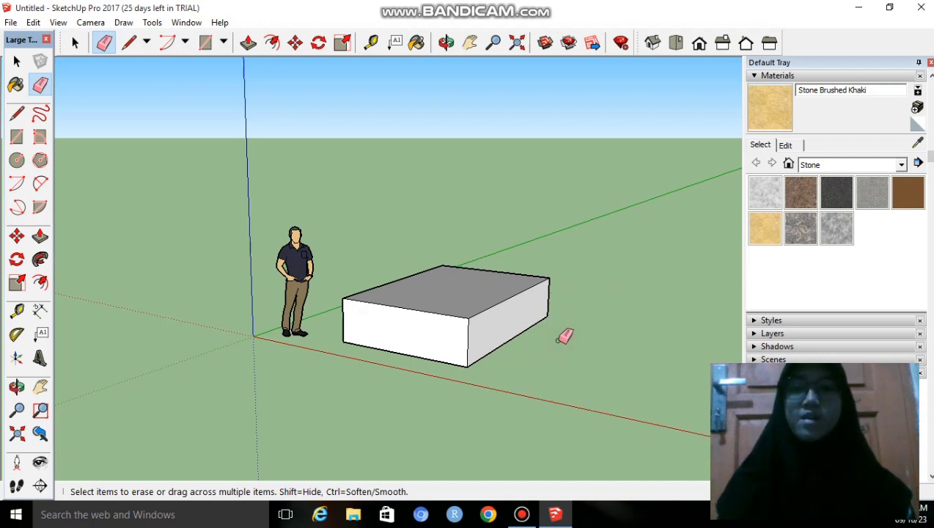
left_click(445, 308)
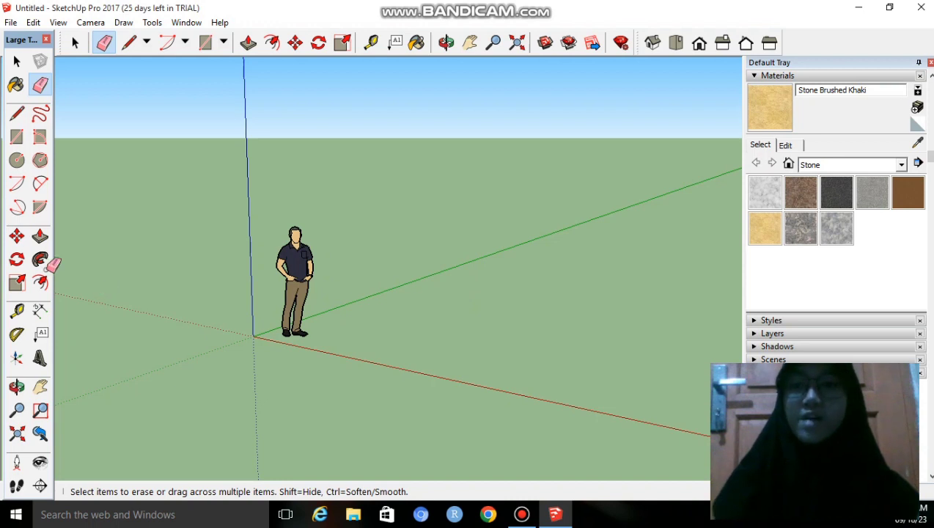
Draw a new flat rectangle on the ground between the red and green axes, beside the figure.
left_click(17, 136)
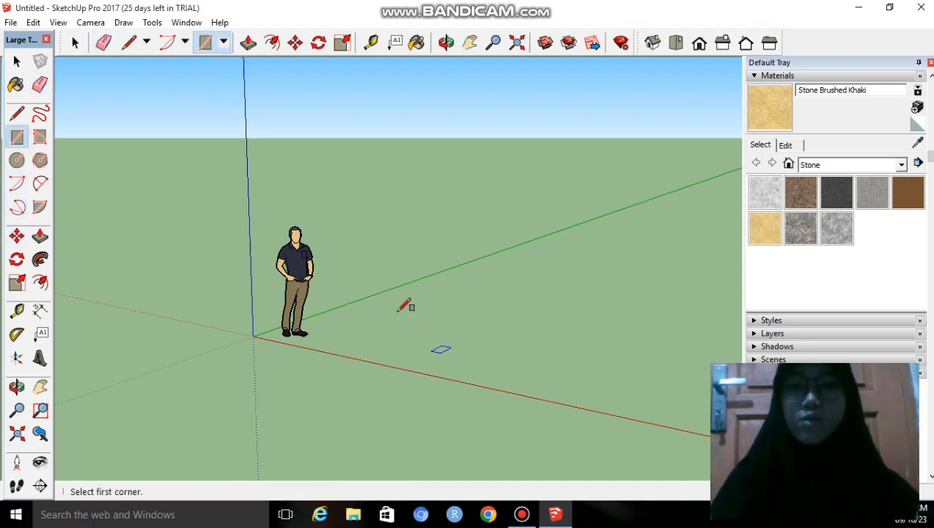
left_click(396, 309)
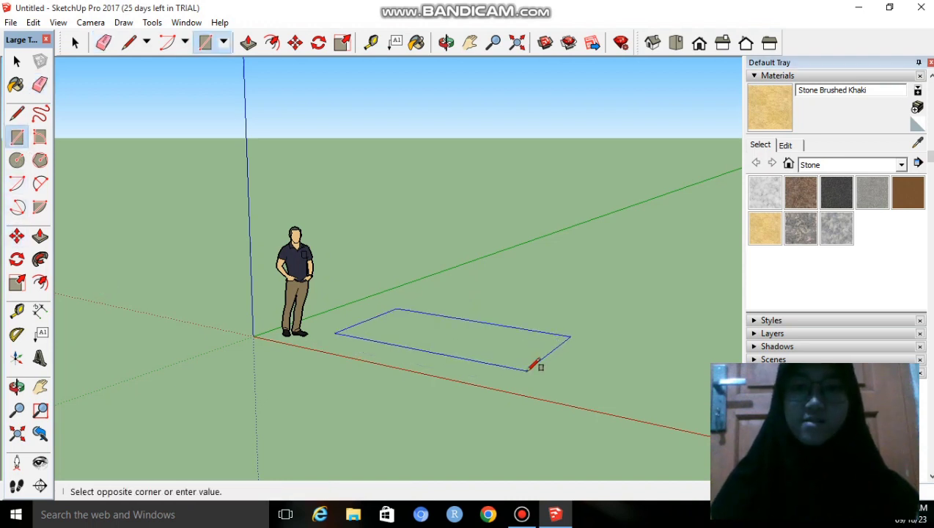
left_click(528, 370)
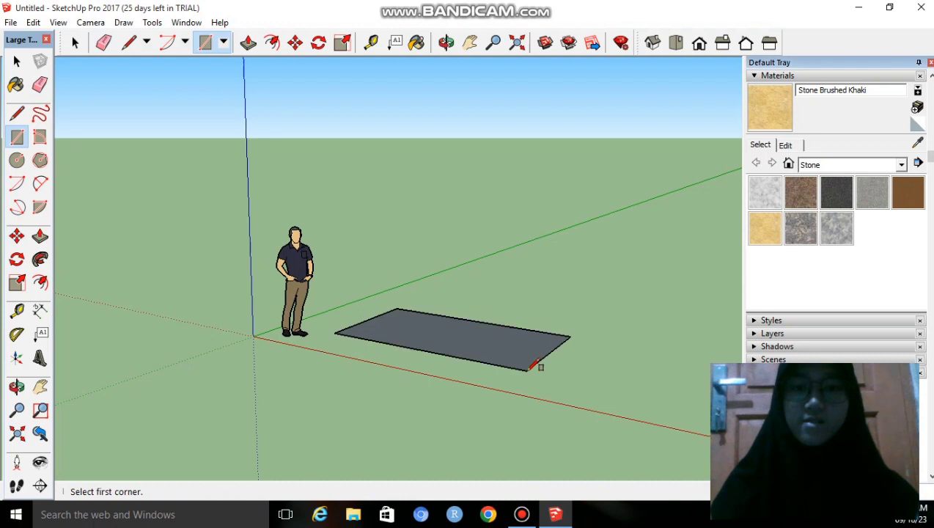
Erase the long front edge of the ungrouped rectangle with the Eraser.
left_click(40, 84)
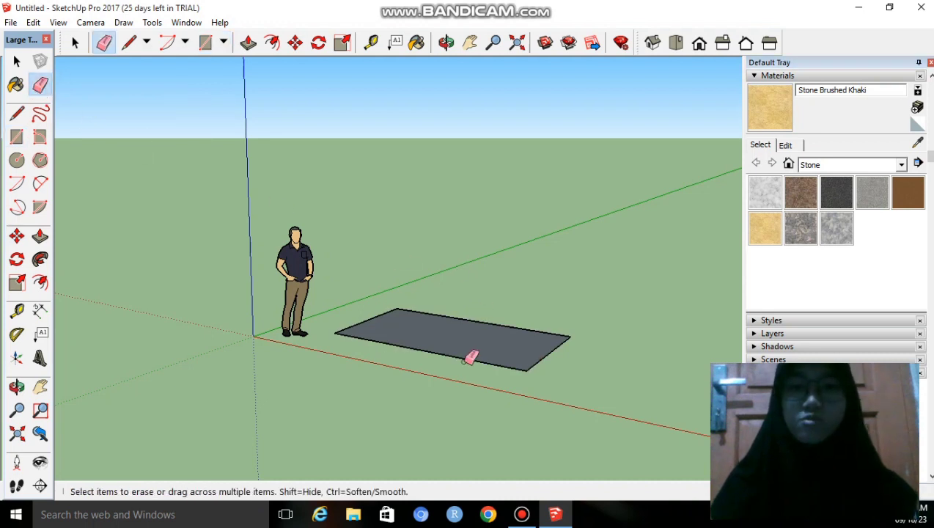
left_click_drag(465, 357, 464, 355)
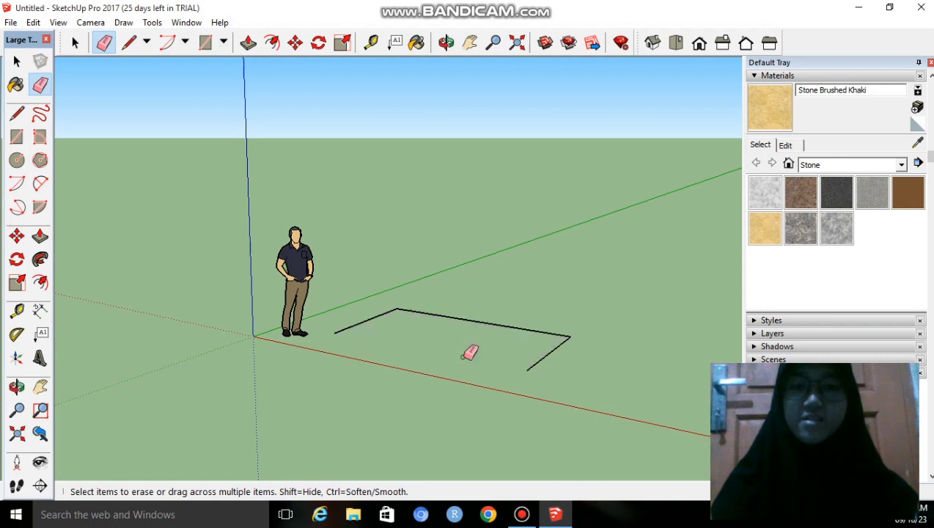
left_click(557, 349)
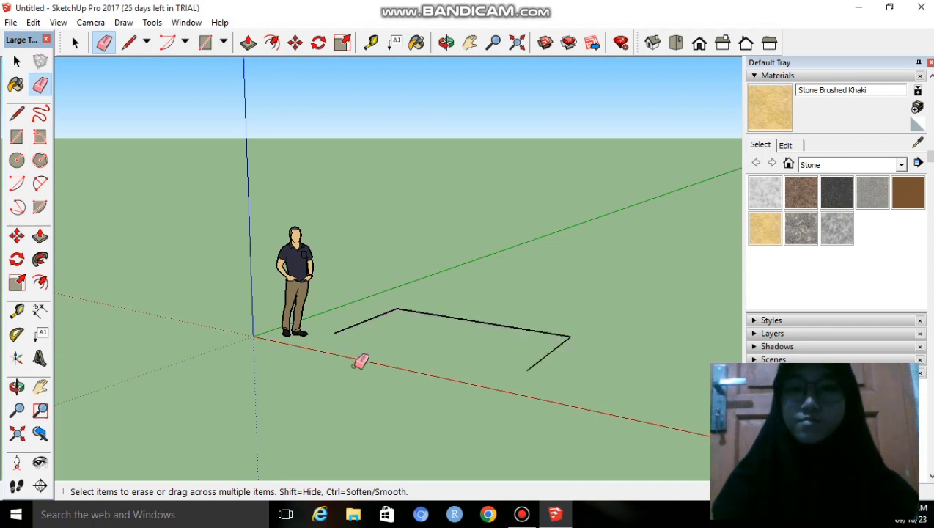
Undo the last edge erasure and erase the whole rectangle with the Eraser.
key("ctrl+z")
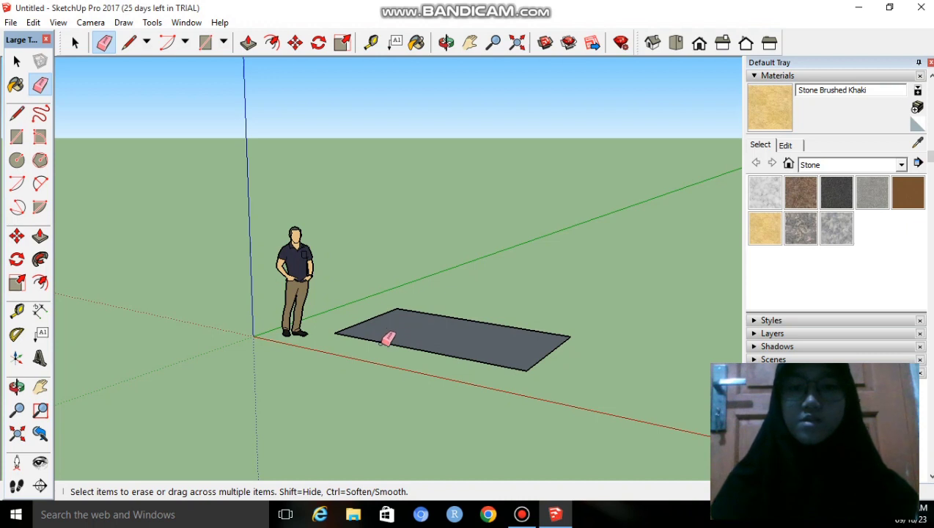
mouse_move(382, 342)
left_mouse_down()
mouse_move(378, 307)
mouse_move(460, 318)
mouse_move(541, 375)
mouse_move(552, 372)
left_mouse_up()
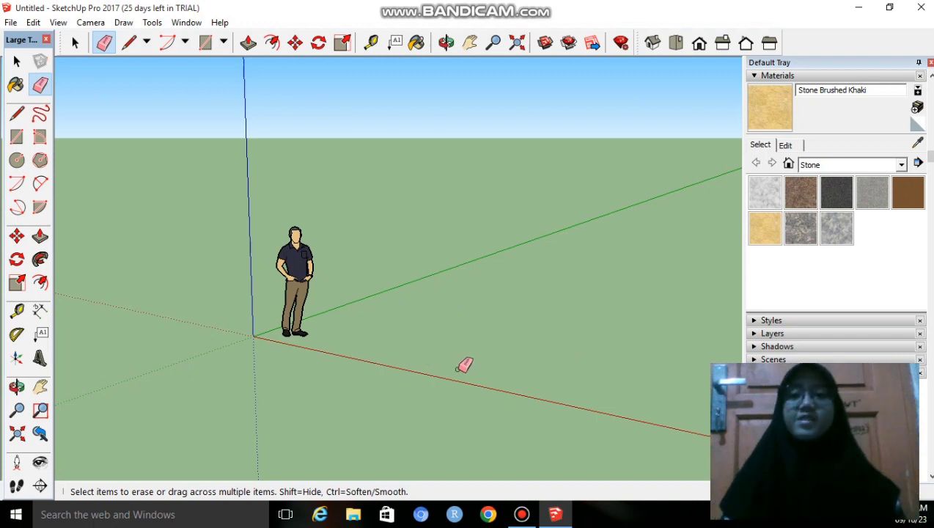
Switch to the Select tool and close the Default Tray to widen the drawing area.
left_click(16, 113)
left_click(16, 63)
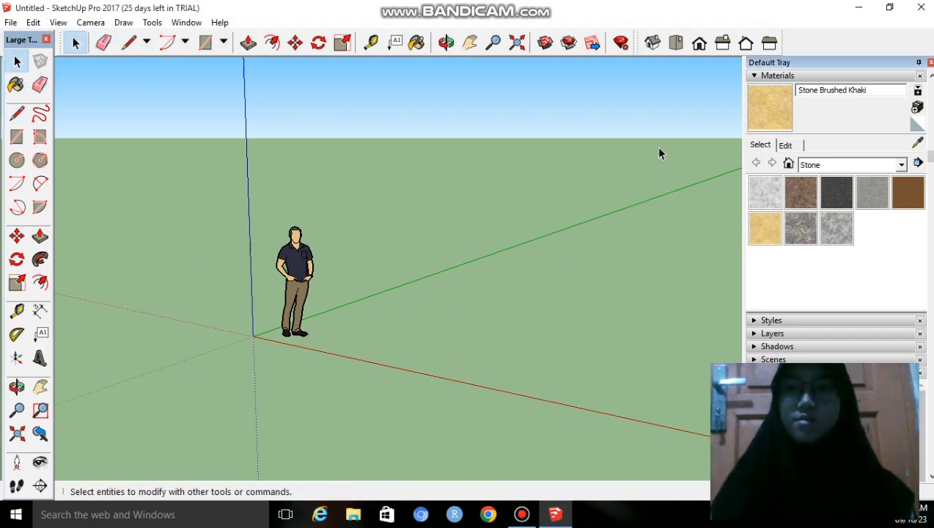
left_click(929, 64)
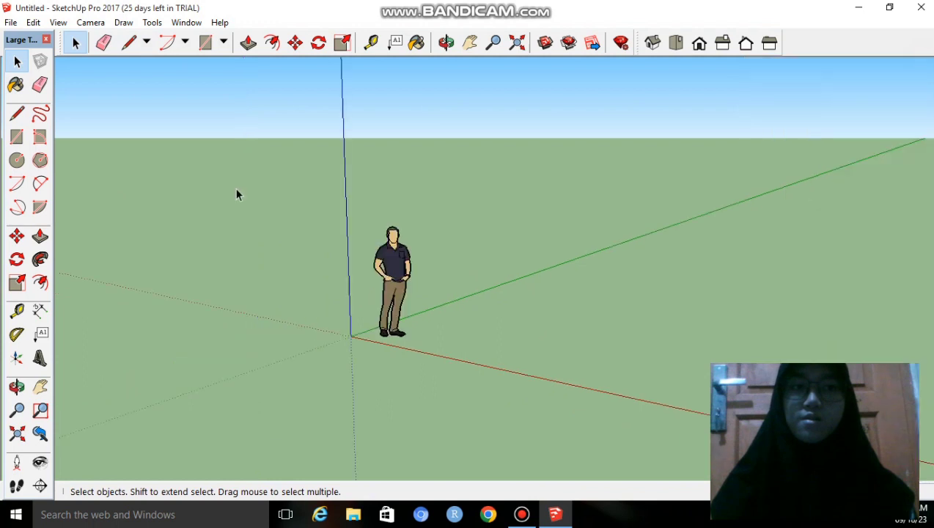
Draw a closed four-sided face on the ground with the Line tool and an irregular closed face beside it with Freehand.
left_click(18, 117)
left_click(511, 324)
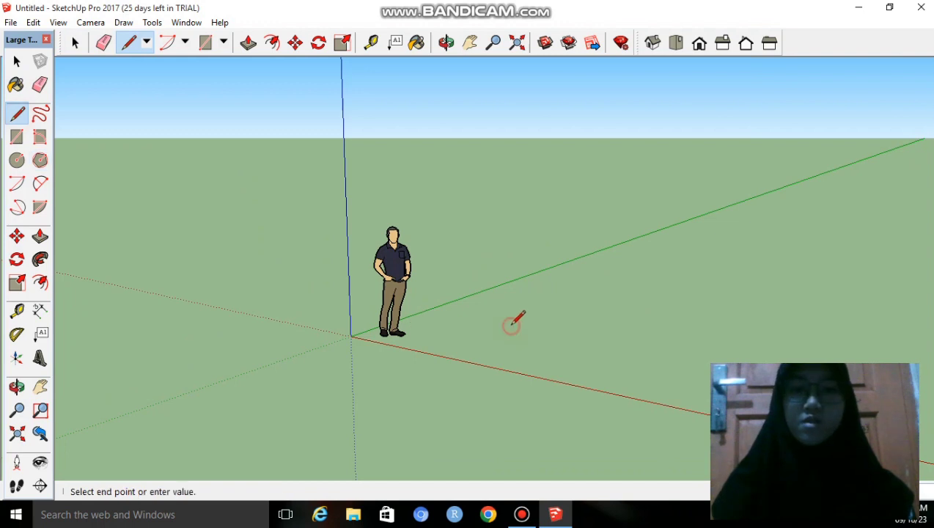
left_click(587, 291)
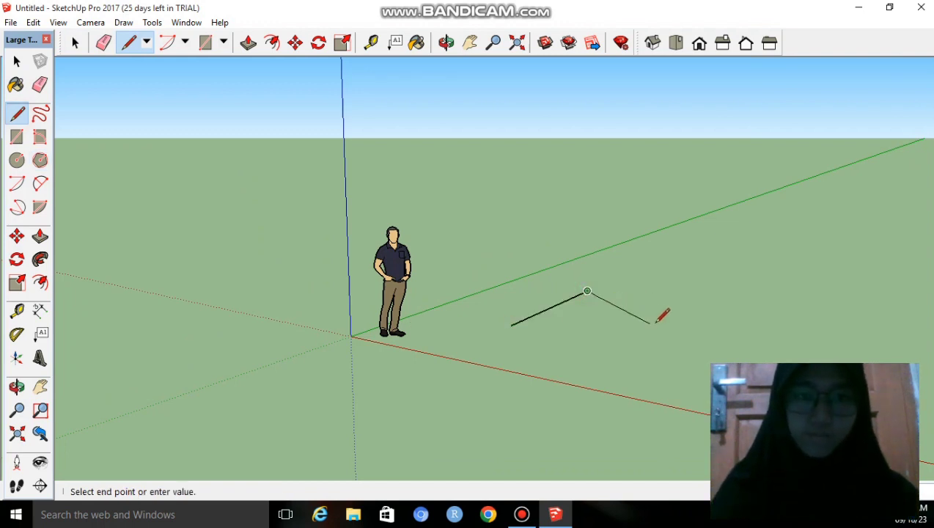
left_click(681, 324)
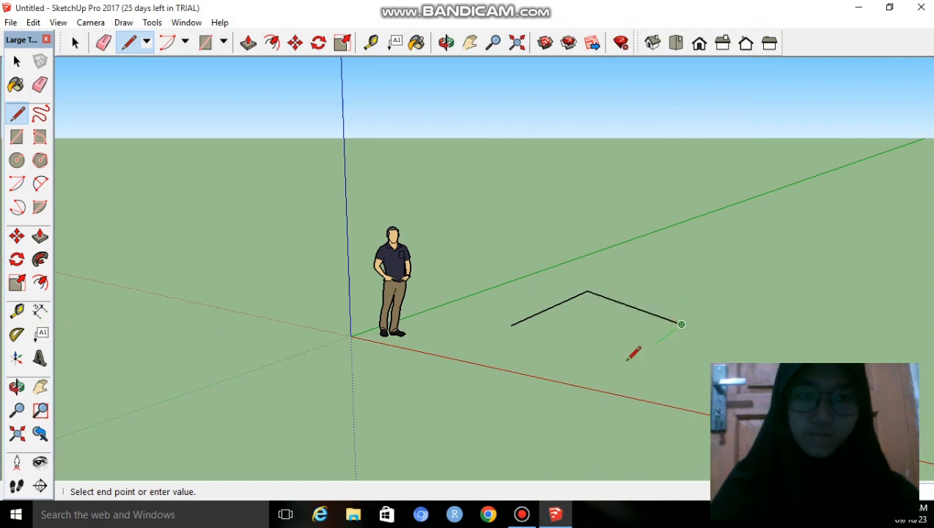
left_click(618, 371)
left_click(511, 326)
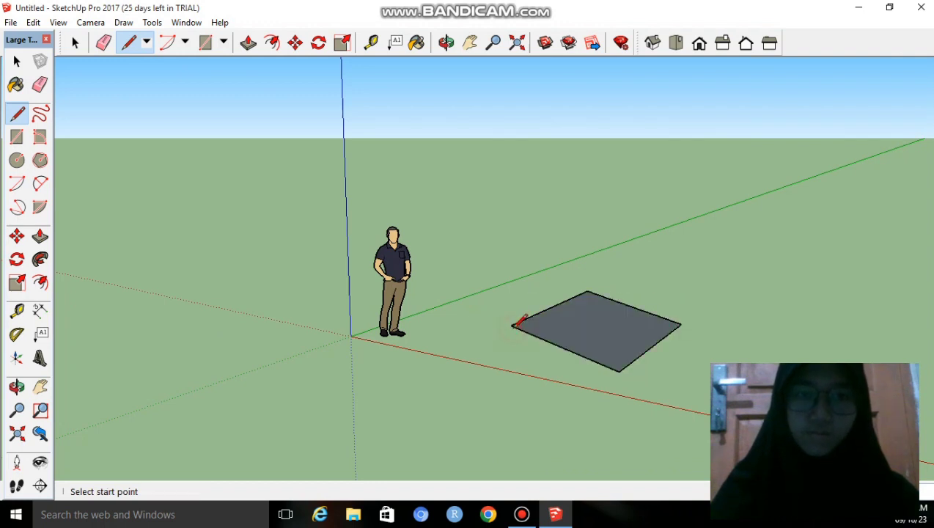
left_click(42, 115)
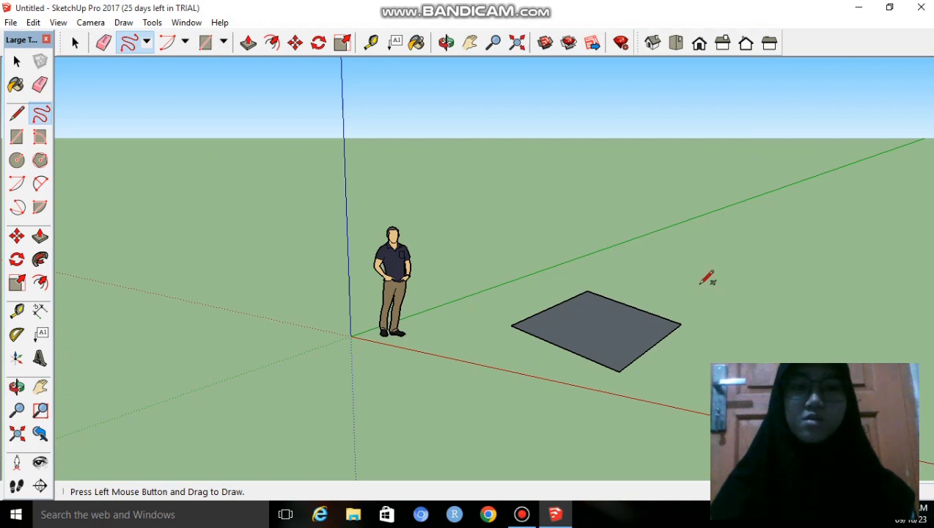
mouse_move(699, 282)
left_mouse_down()
mouse_move(769, 322)
mouse_move(787, 291)
mouse_move(733, 266)
mouse_move(687, 260)
mouse_move(691, 285)
mouse_move(701, 286)
left_mouse_up()
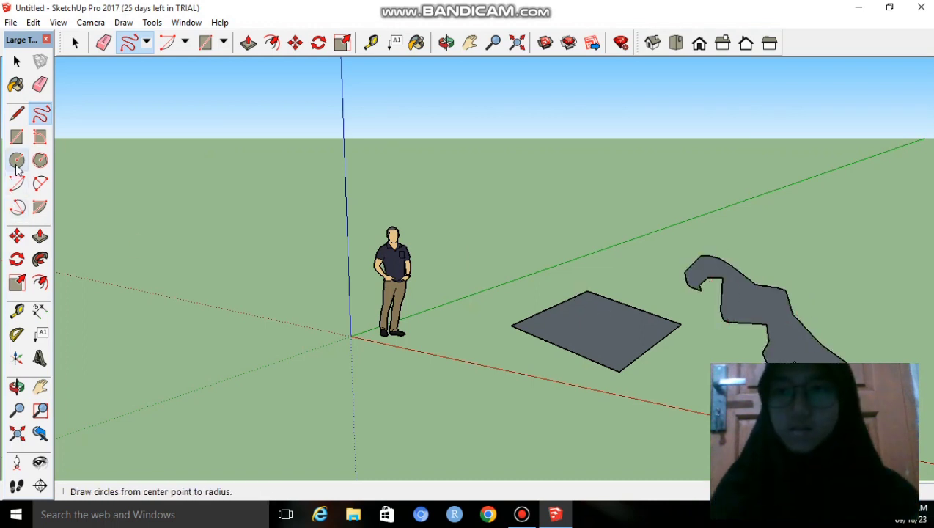
Select the four-sided face and the freehand shape together and delete them.
key("space")
mouse_move(487, 256)
left_mouse_down()
mouse_move(559, 392)
mouse_move(708, 381)
mouse_move(901, 407)
left_mouse_up()
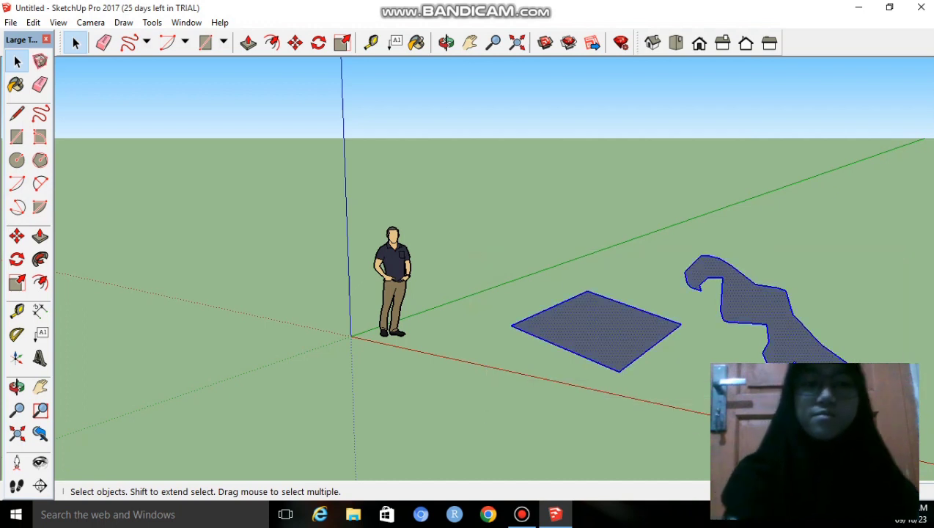
key("Delete")
Draw two flat rectangles on the ground, a wide one near the figure and a long narrow one farther along the red axis.
left_click(16, 137)
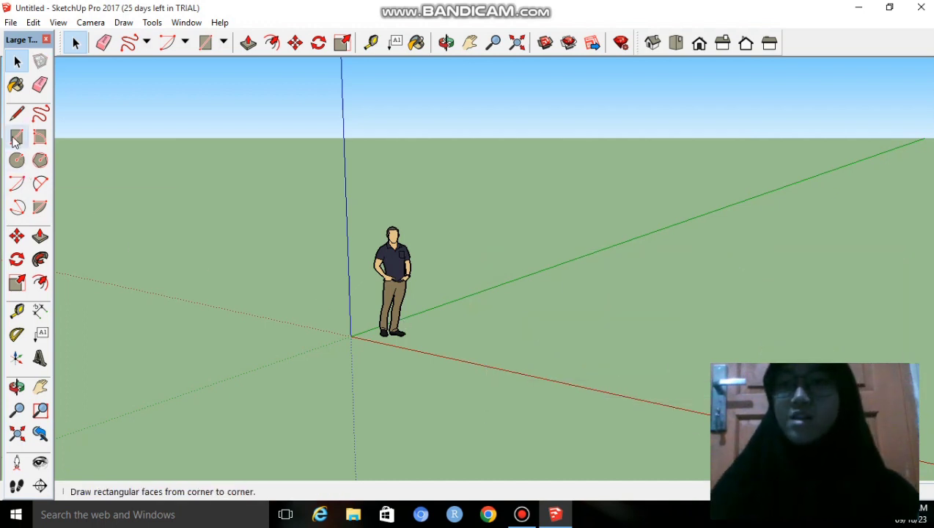
left_click(14, 138)
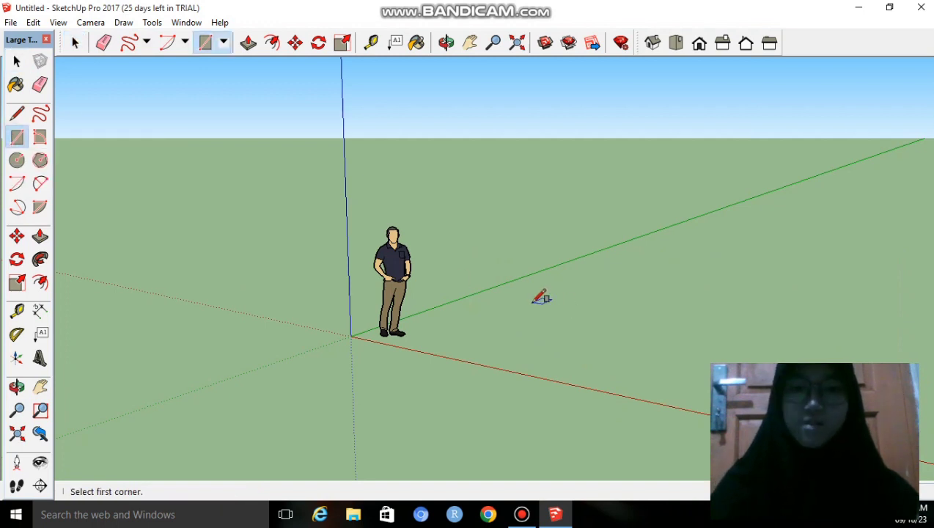
left_click(534, 302)
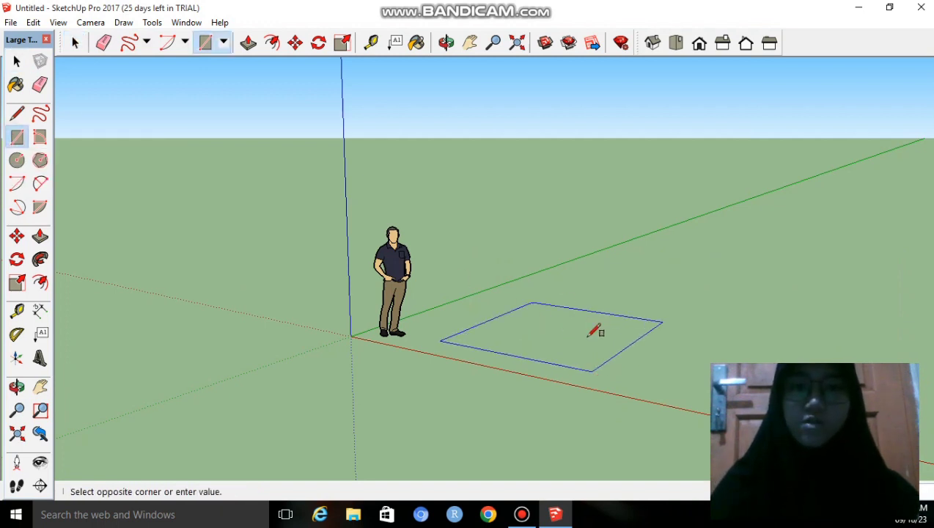
left_click(575, 359)
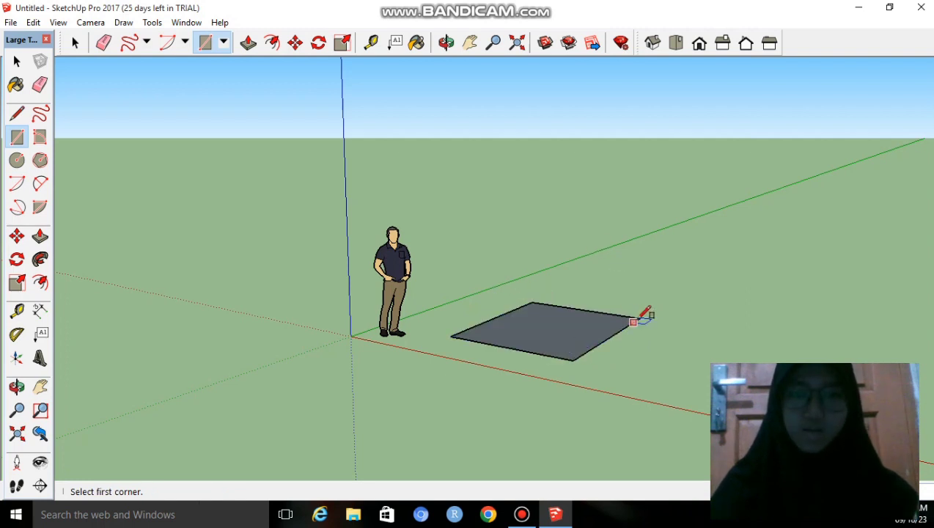
left_click(658, 350)
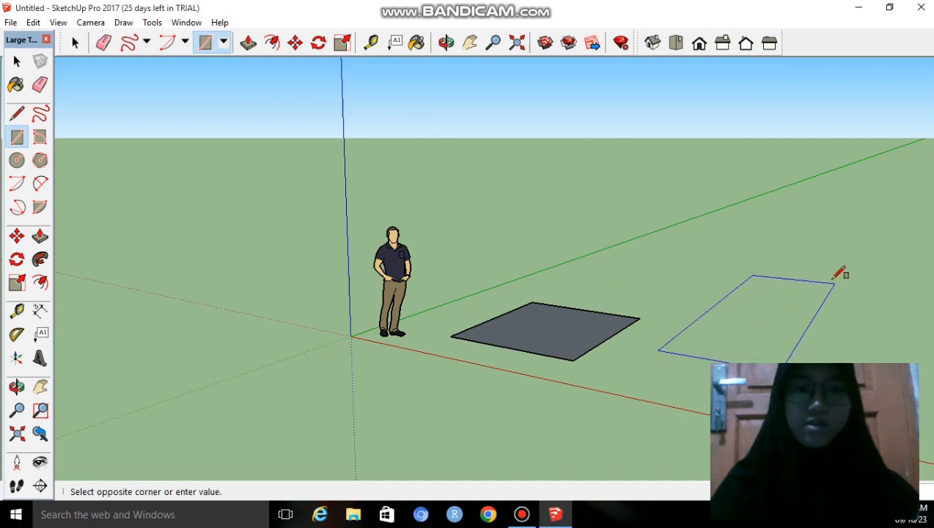
left_click(822, 256)
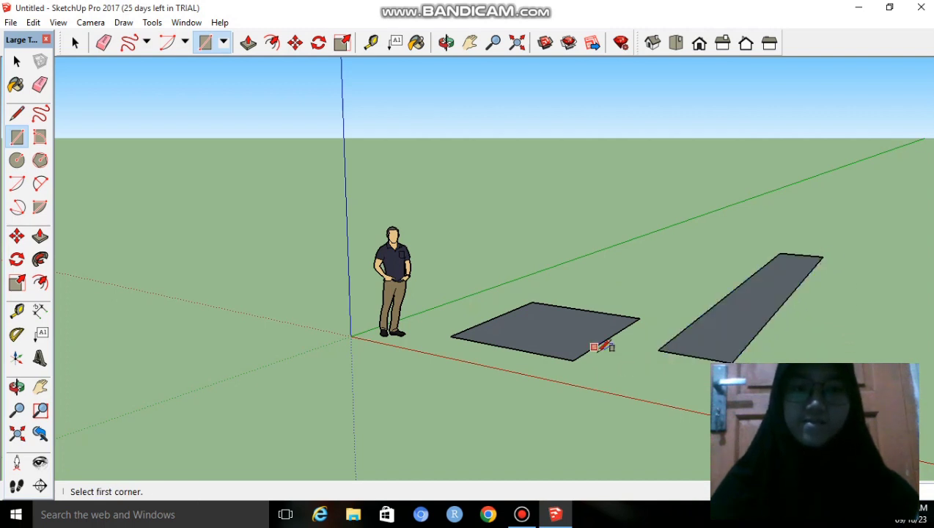
Erase both flat rectangles and their leftover edges with the Eraser.
key("e")
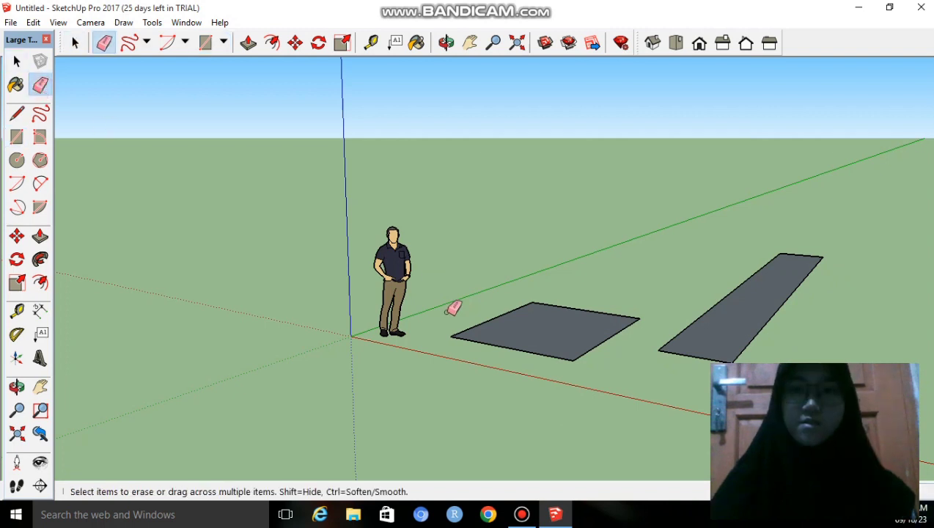
mouse_move(493, 317)
left_mouse_down()
mouse_move(629, 327)
mouse_move(517, 347)
left_mouse_up()
mouse_move(700, 312)
left_mouse_down()
mouse_move(754, 296)
mouse_move(755, 286)
left_mouse_up()
left_click_drag(786, 254, 781, 326)
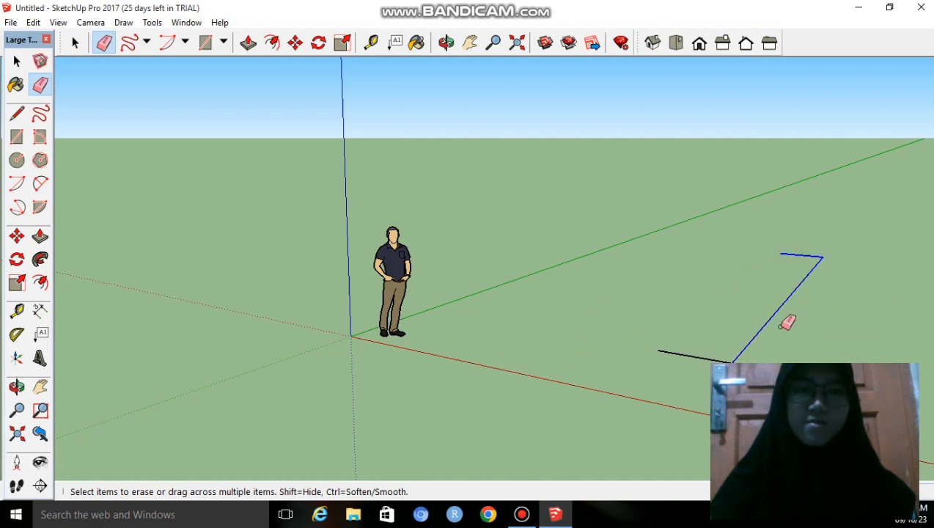
left_click_drag(683, 351, 681, 353)
Draw a tilted Rotated Rectangle about 3 m long and 1 m wide, at an angle of about 54 degrees.
key("r")
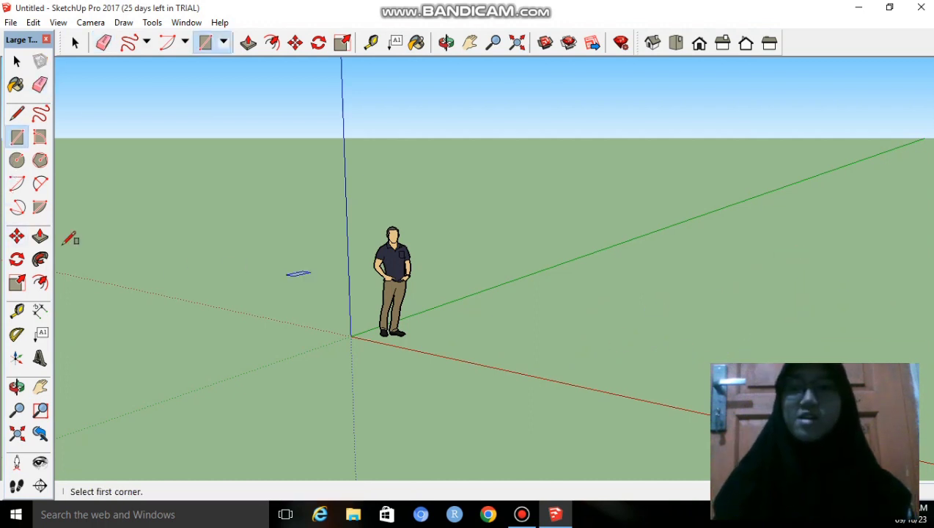
left_click(42, 142)
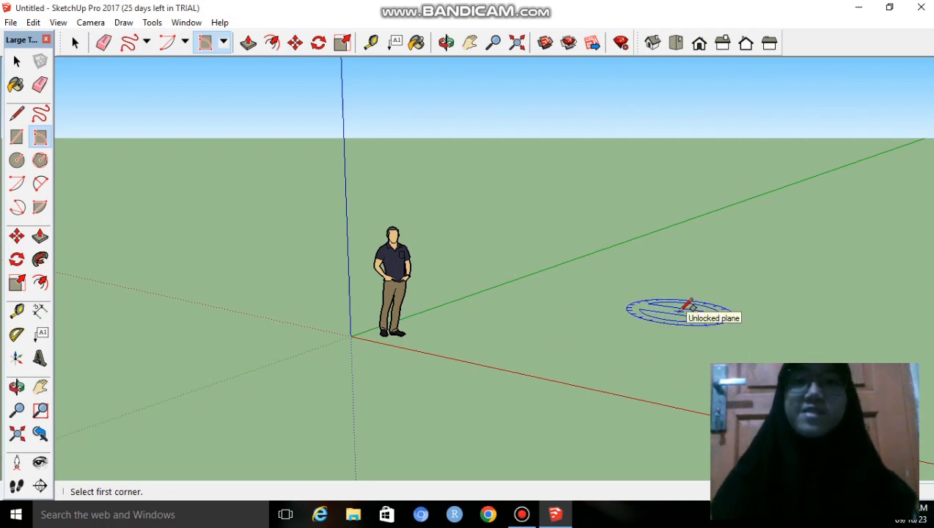
left_click(683, 308)
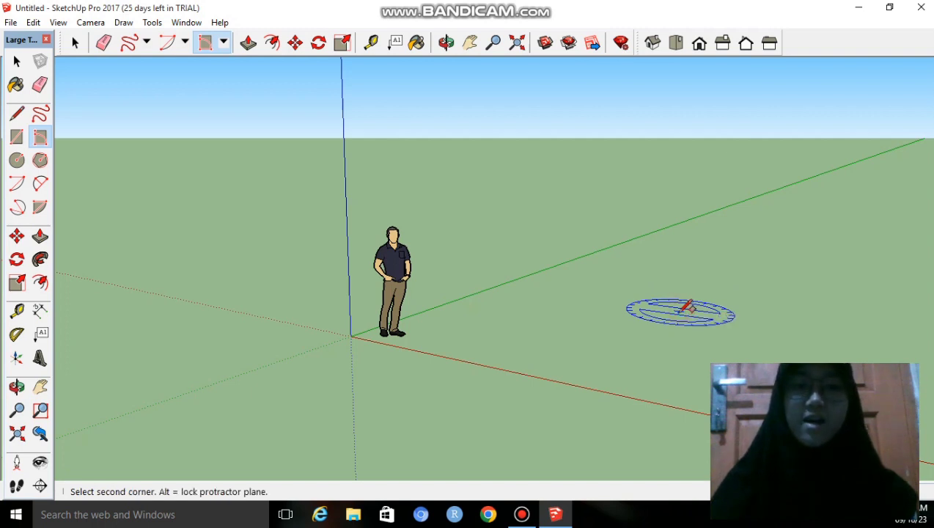
left_click(623, 353)
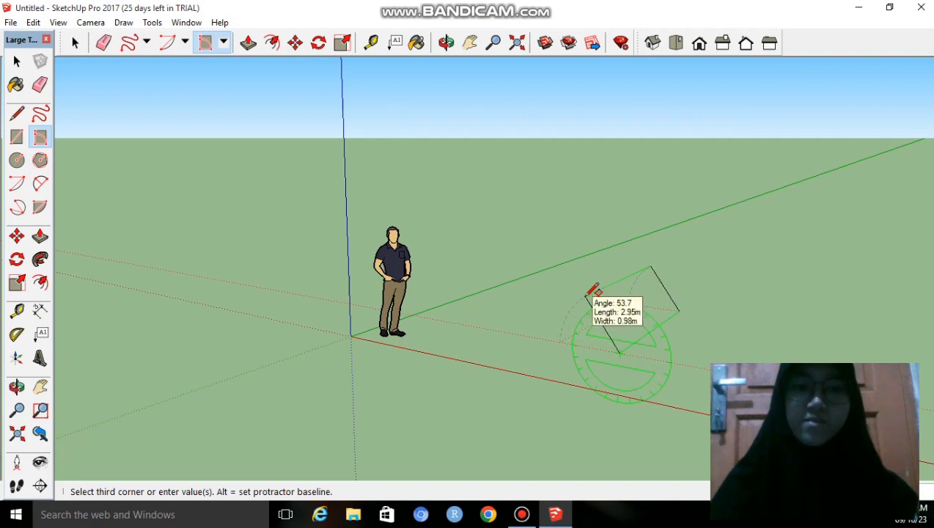
left_click(584, 297)
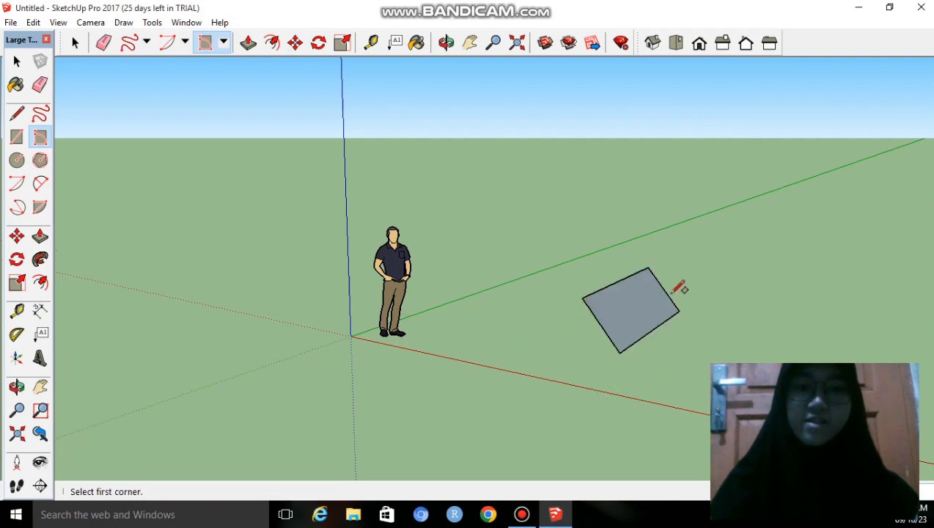
Draw a flat circle on the ground in front of the tilted rectangle.
left_click(17, 161)
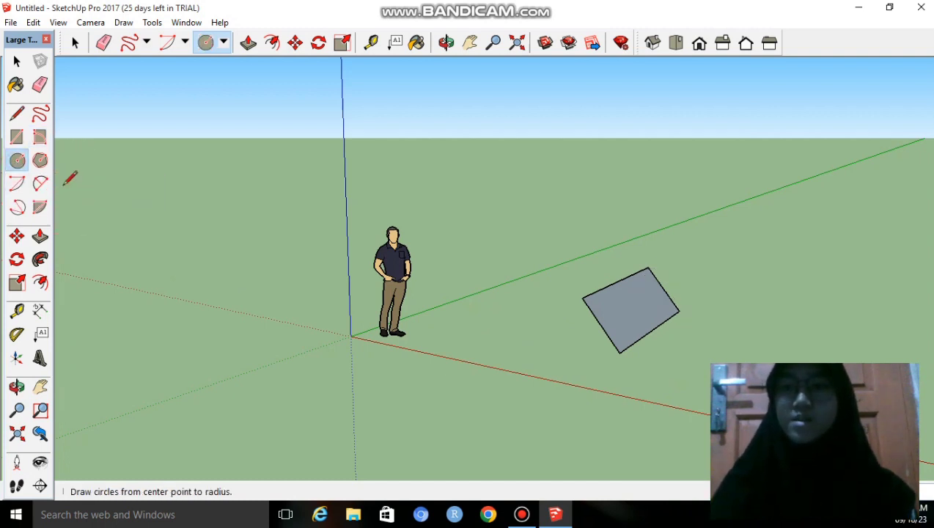
left_click(755, 352)
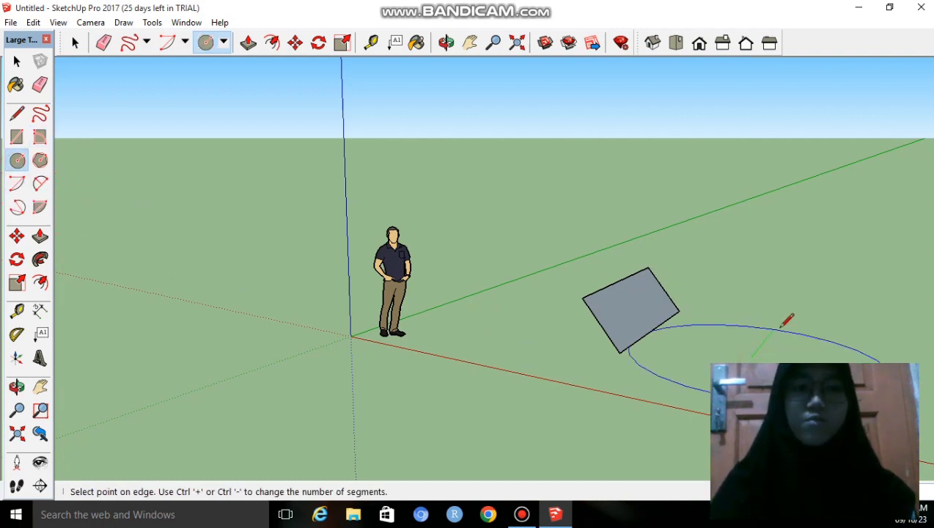
left_click(767, 338)
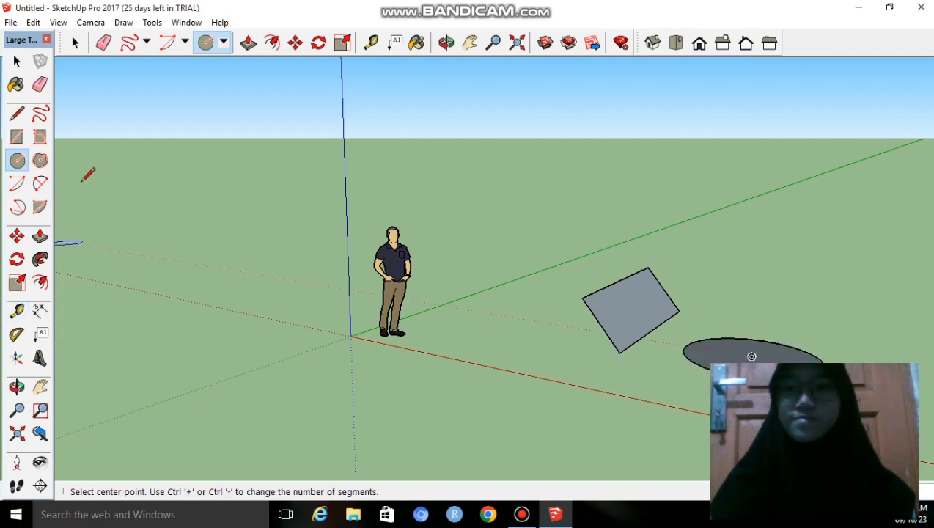
Draw a flat three-sided polygon on the ground behind the circle.
left_click(40, 164)
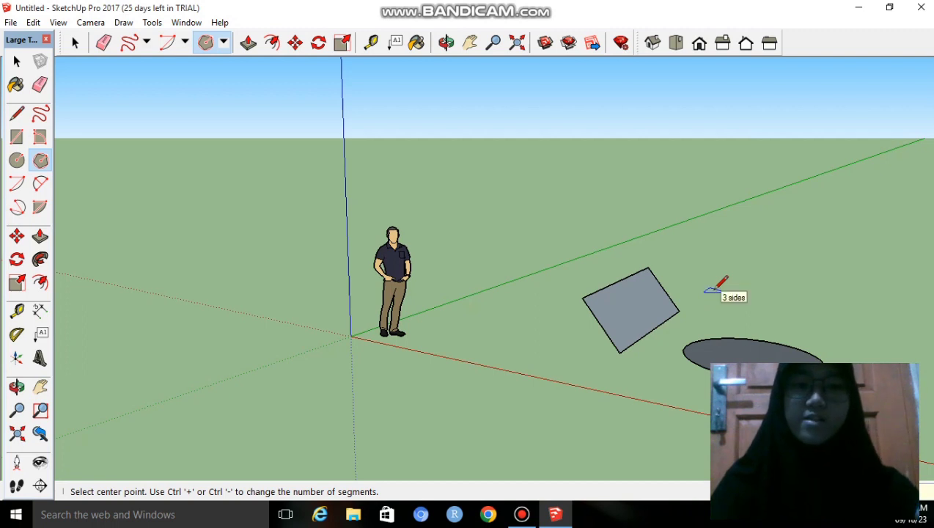
left_click(719, 276)
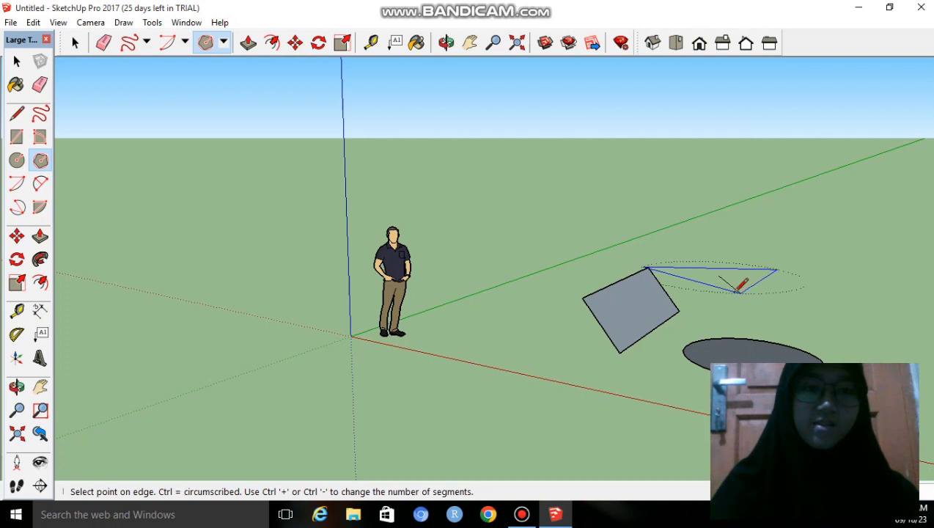
left_click(722, 296)
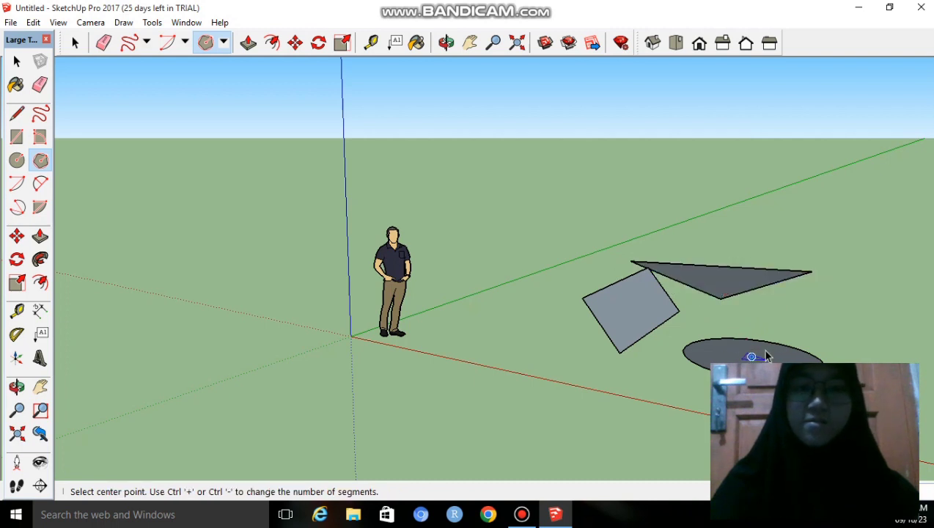
Draw a flat five-sided polygon on the ground beside the circle, in front of the triangle.
key("space")
key("h")
left_click_drag(854, 308, 692, 329)
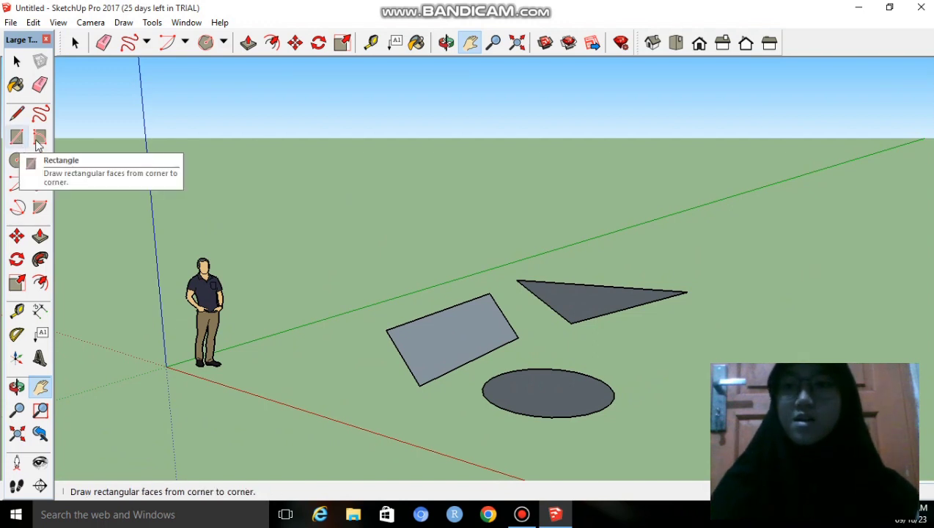
left_click(41, 162)
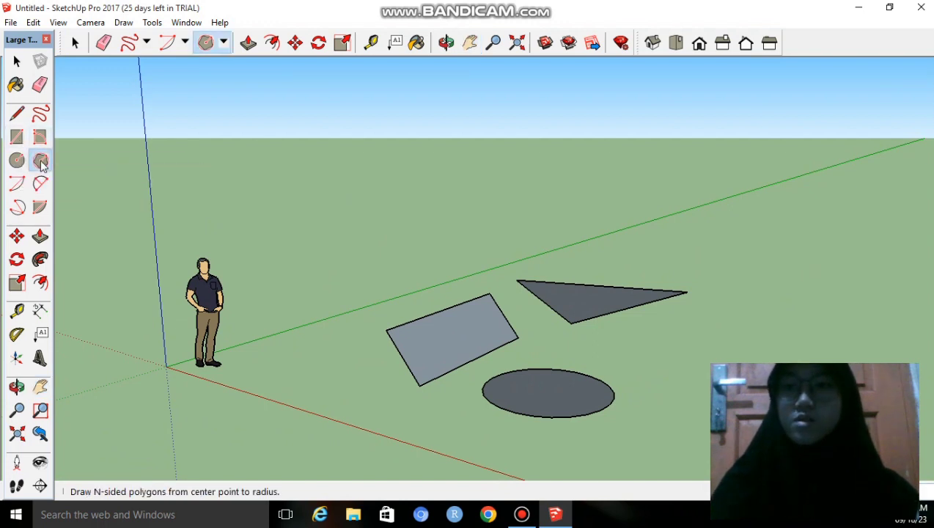
left_click(700, 351)
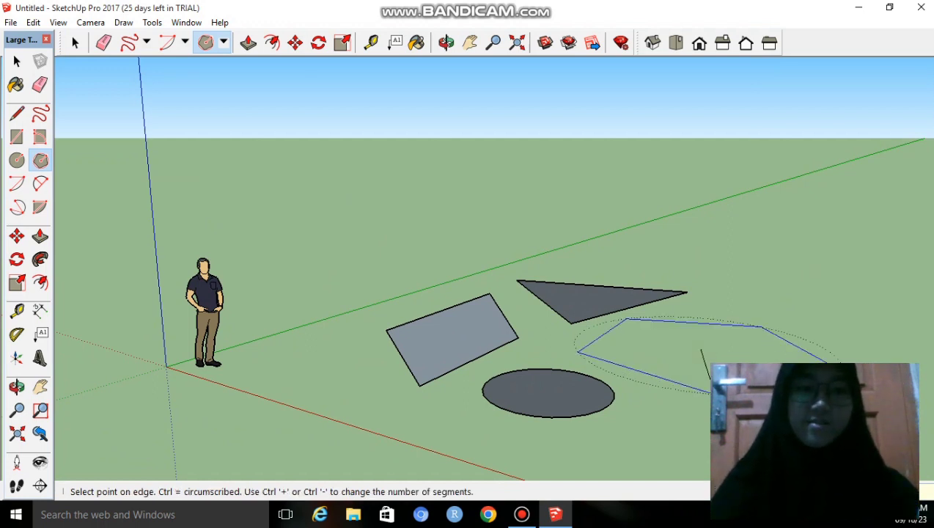
left_click(702, 381)
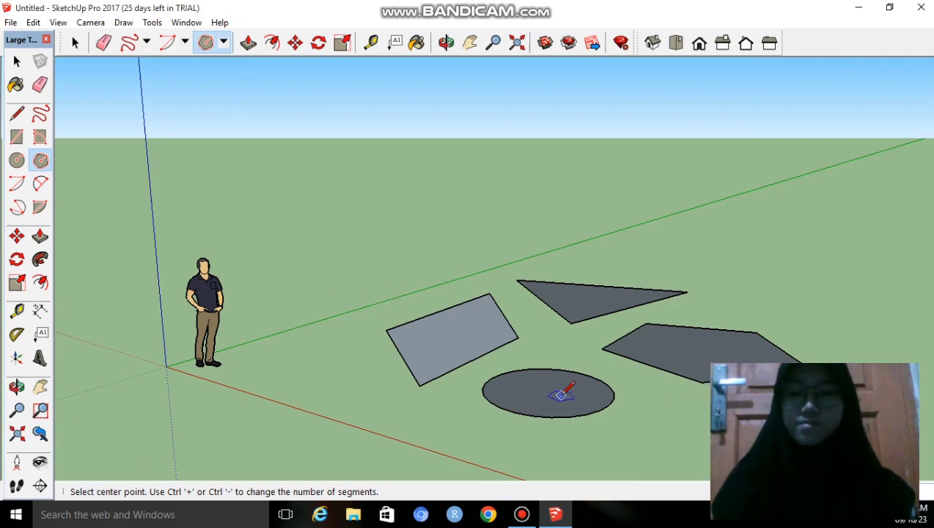
Select and delete the rectangle, circle, triangle and five-sided polygon together.
key("space")
left_click_drag(305, 256, 841, 459)
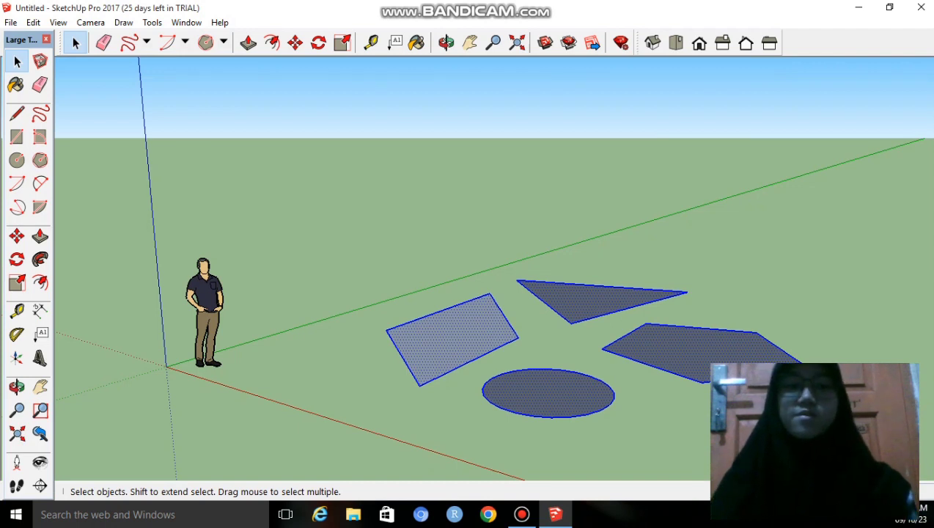
key("Delete")
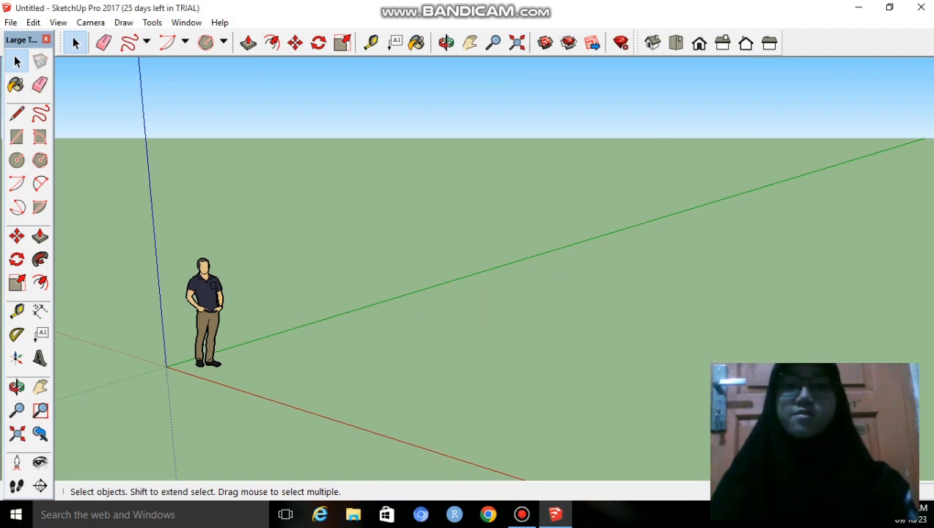
Draw an open arc flat on the ground with the Arc tool, from a centre point and two arc points.
left_click(22, 184)
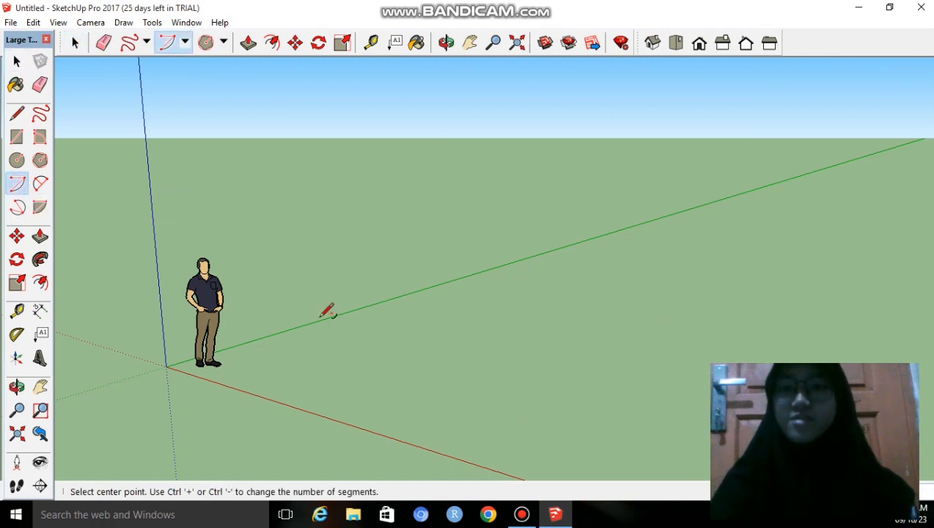
left_click(491, 322)
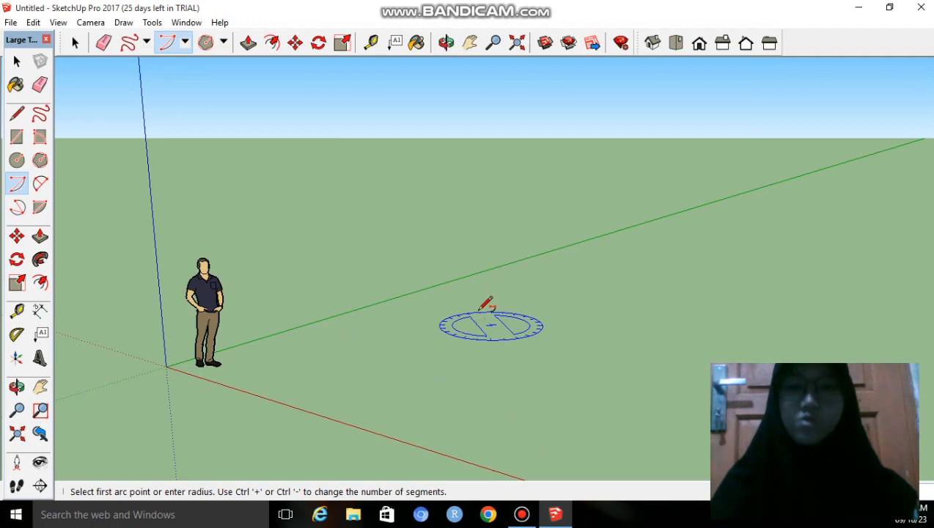
left_click(532, 284)
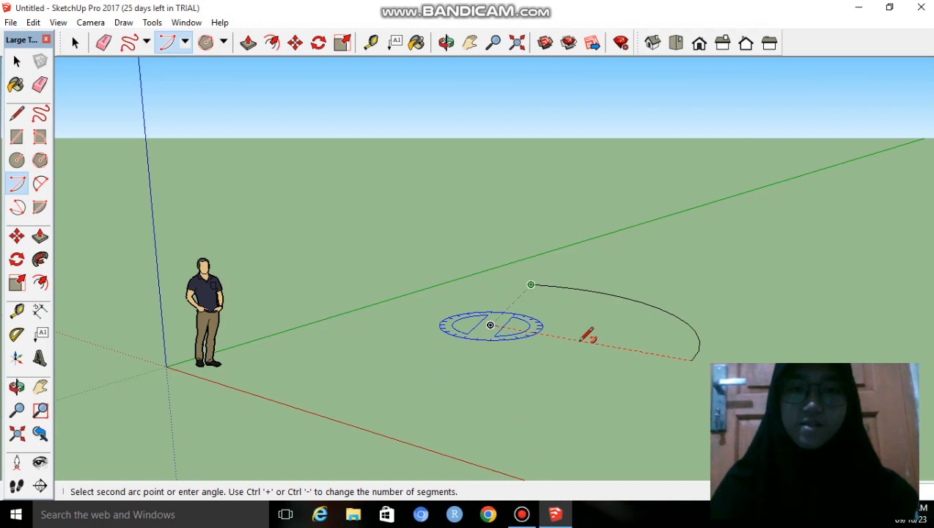
left_click(587, 335)
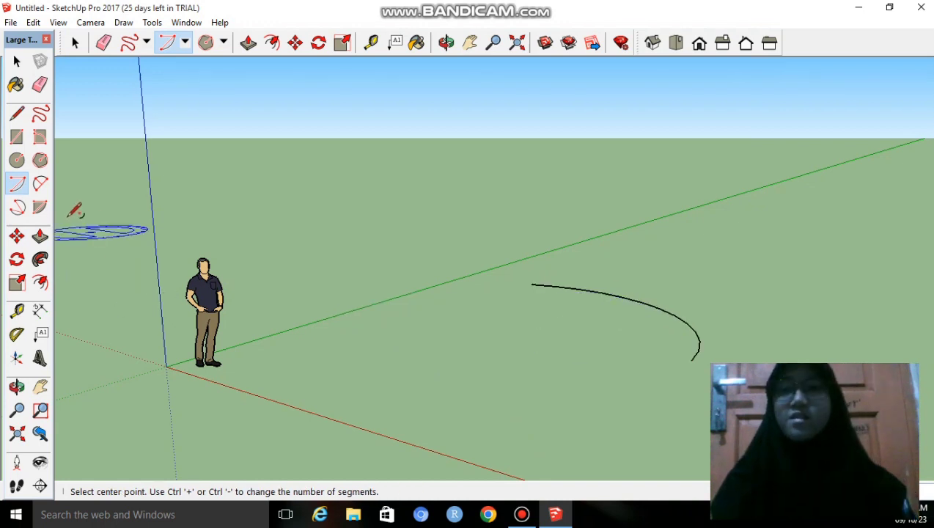
Draw a filled pie slice flat on the ground with the Pie tool, in front of the open arc.
left_click(41, 183)
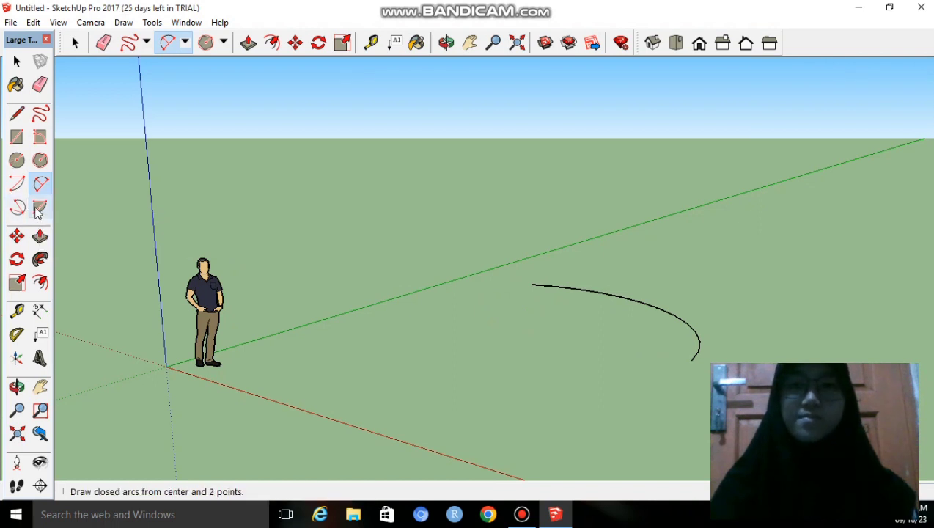
left_click(40, 208)
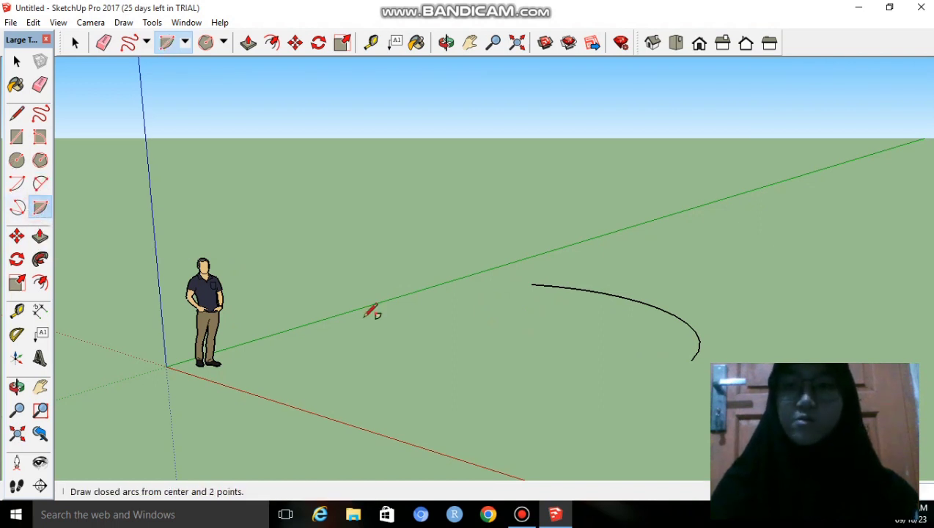
left_click(418, 344)
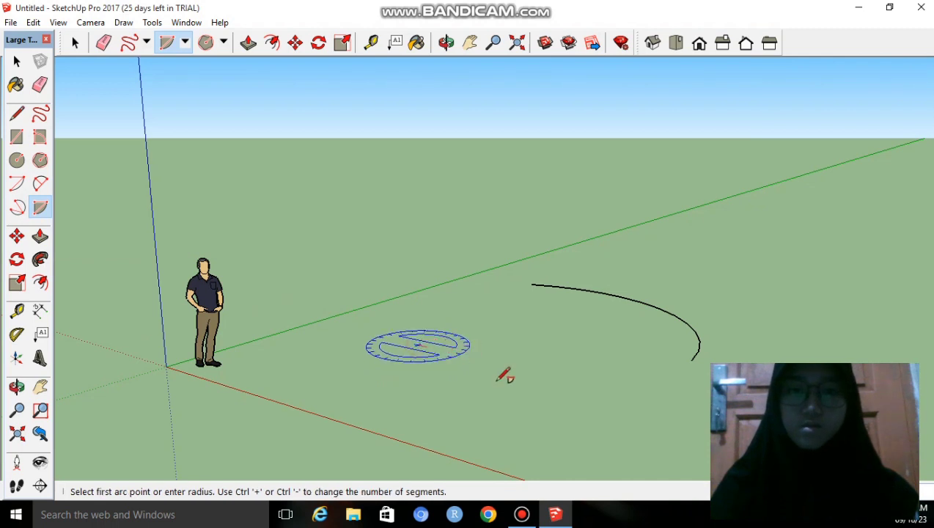
left_click(525, 394)
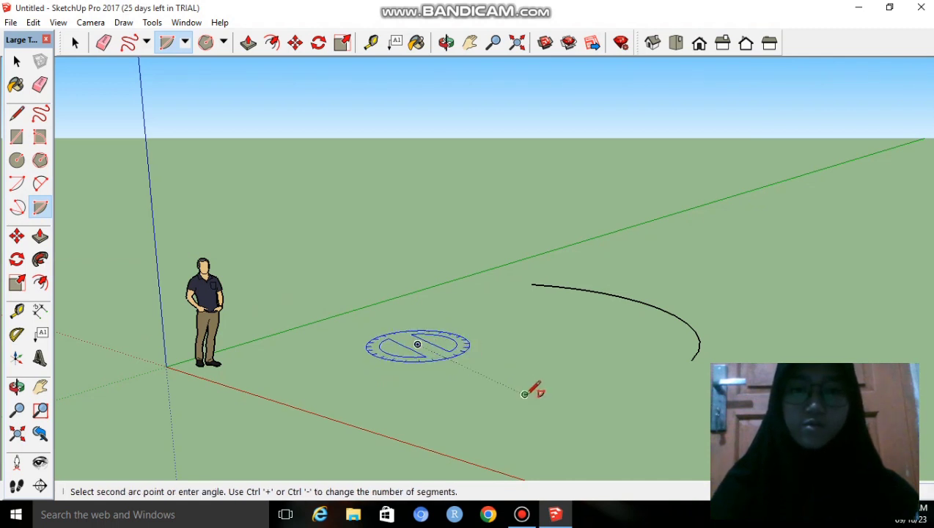
left_click(518, 317)
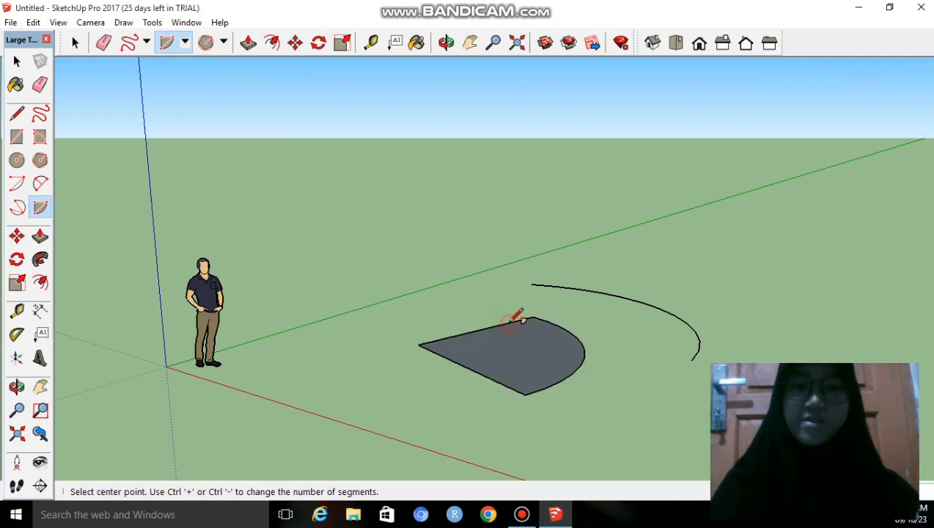
Draw a 2 Point Arc from the pie slice's rear corner to its apex, bulging across the face.
left_click(40, 185)
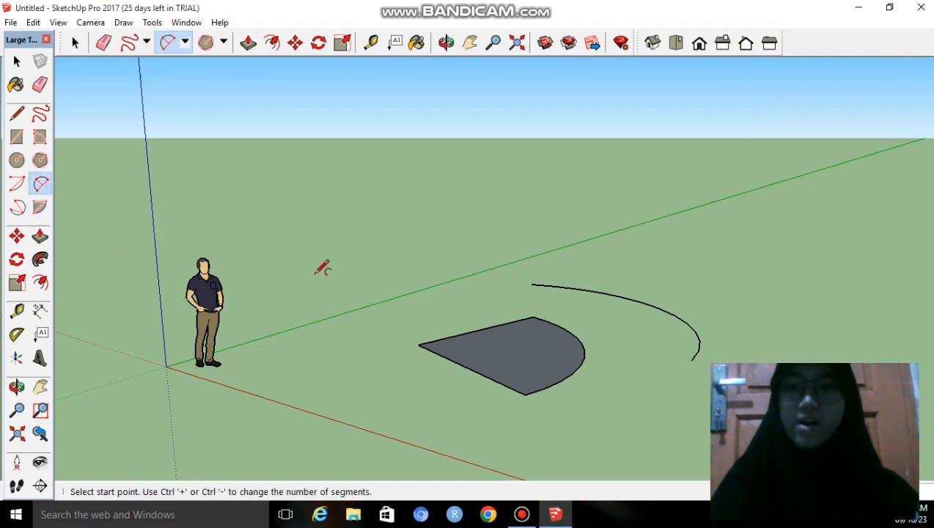
left_click(532, 317)
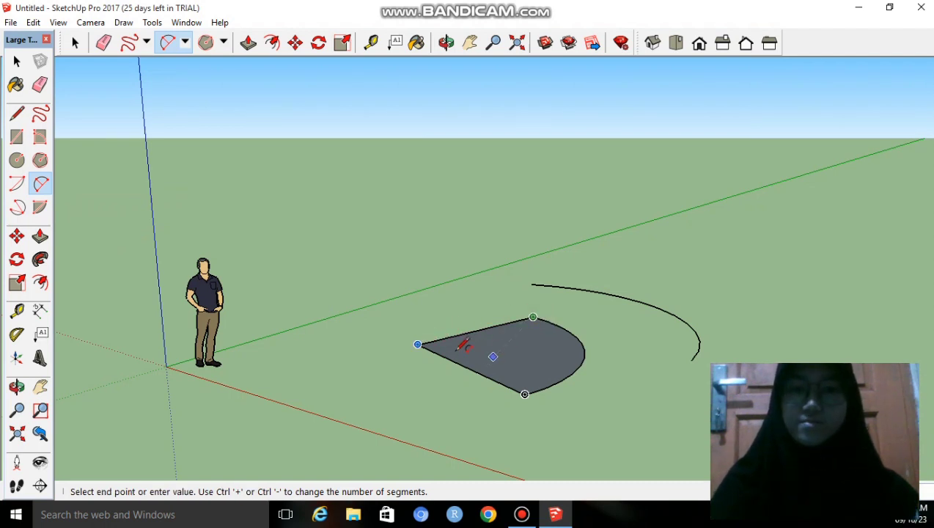
left_click(417, 344)
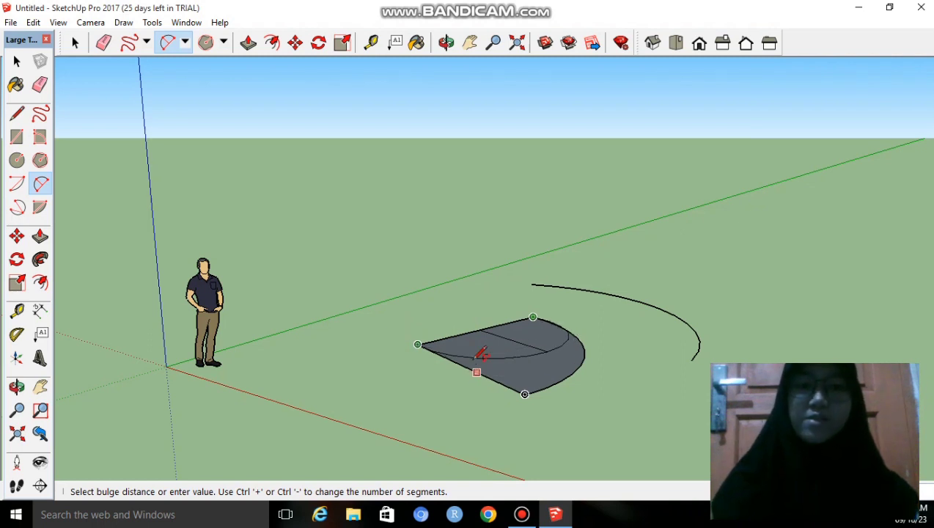
left_click(477, 356)
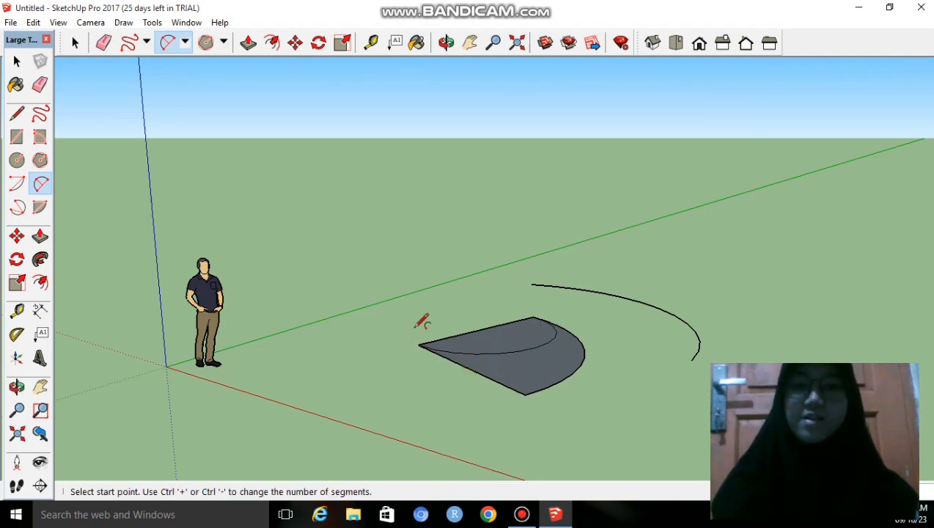
Draw a 3 Point Arc through the pie slice's front corner, apex and rear corner.
left_click(18, 210)
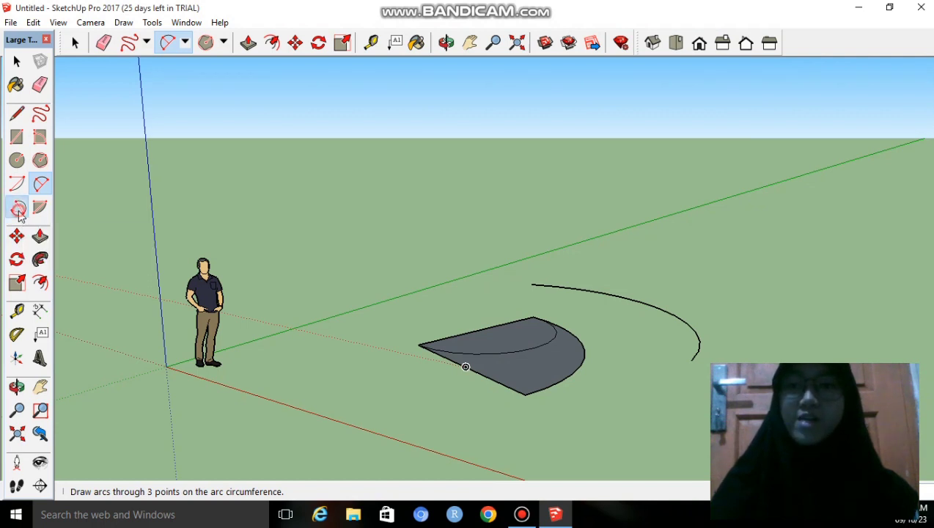
left_click(523, 395)
left_click(418, 343)
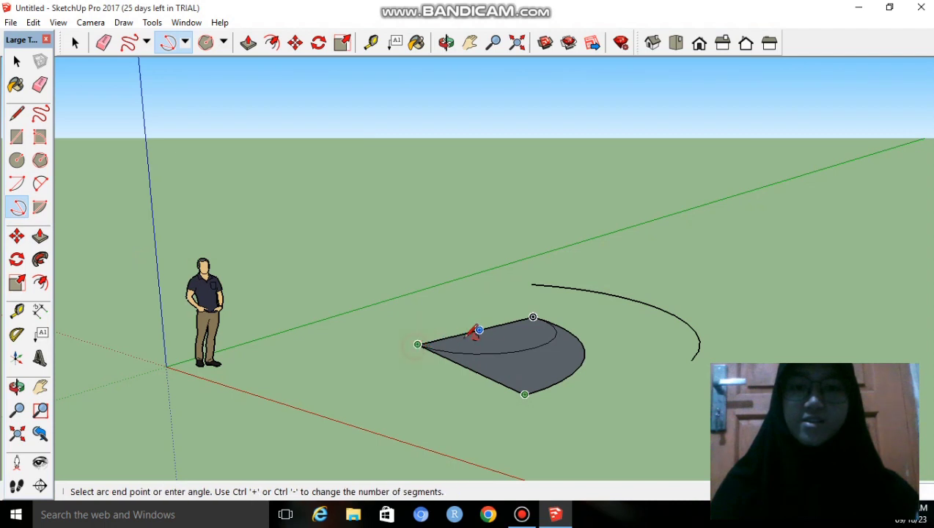
left_click(533, 317)
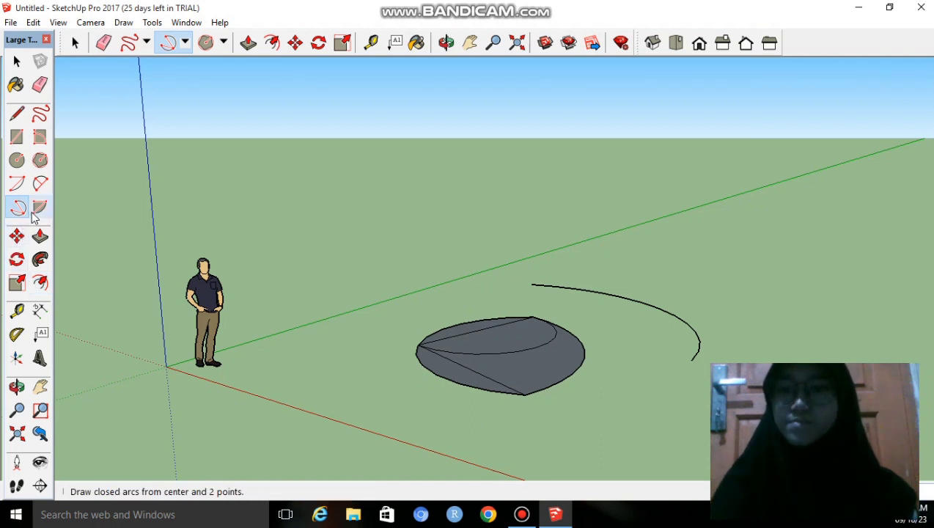
Try the Move tool on the combined arc shape, shifting it along the ground and back to its starting place.
left_click(17, 236)
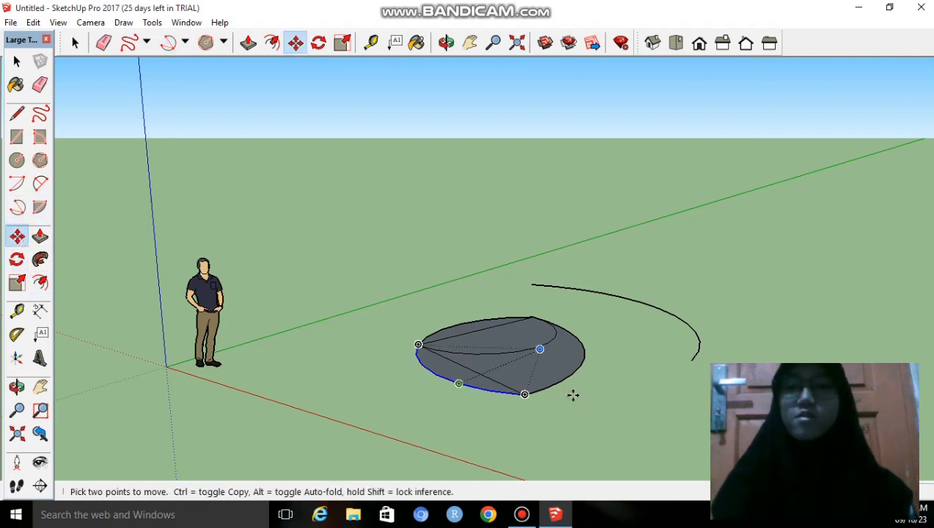
left_click(508, 333)
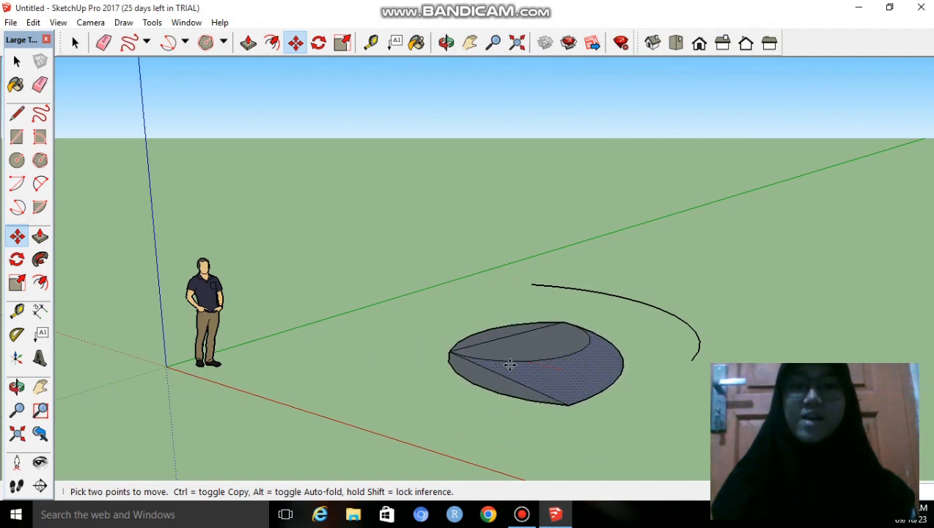
left_click(464, 353)
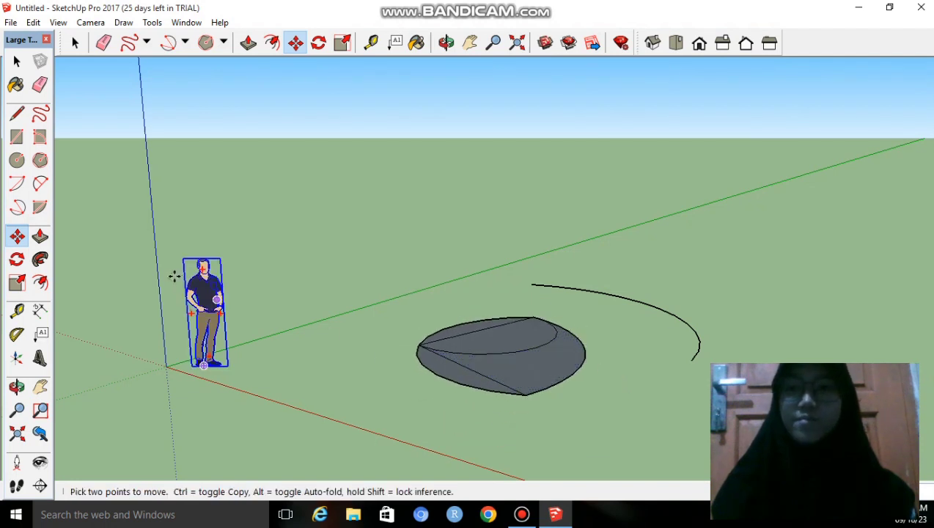
Push/Pull the crescent-shaped face upward into a raised block.
left_click(40, 239)
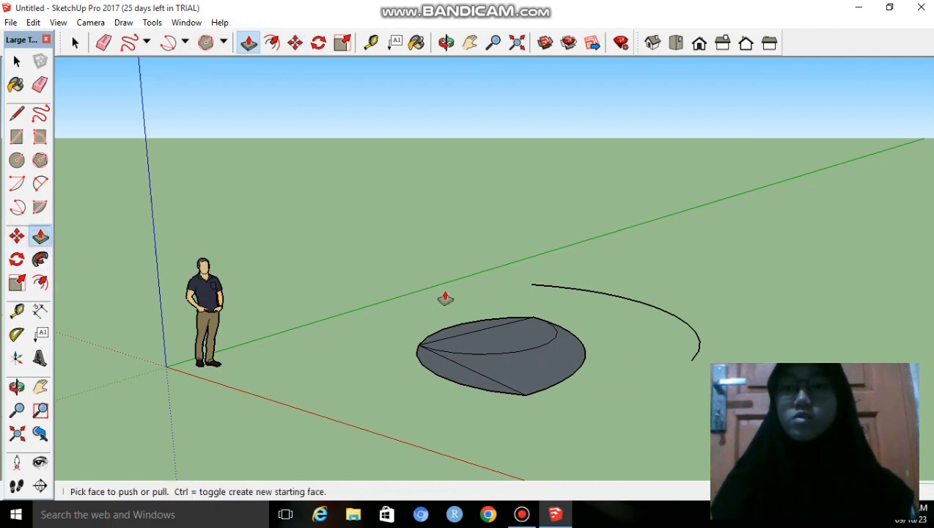
left_click(543, 360)
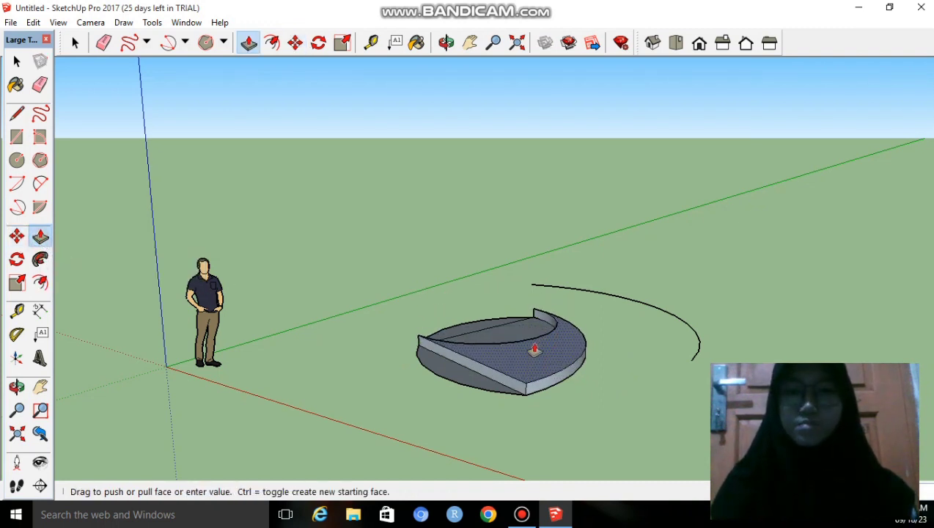
left_click(527, 329)
Push/Pull the curved segment in front of the crescent upward to about the crescent's height.
left_click(469, 369)
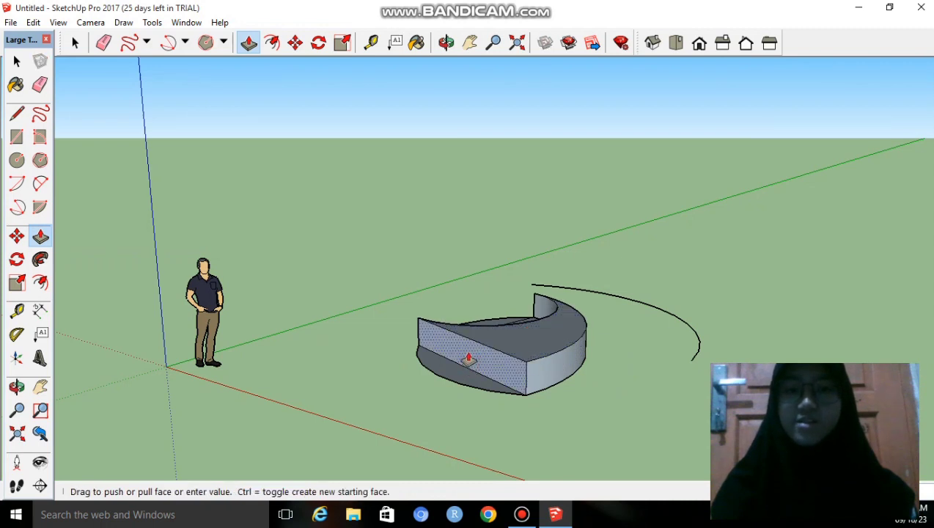
left_click(440, 373)
left_click(454, 358)
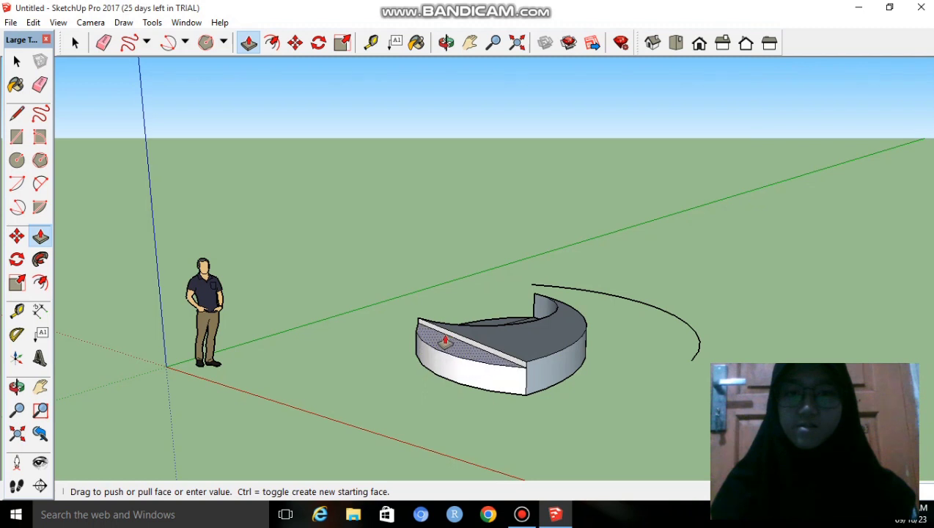
left_click(443, 335)
Push the crescent's top face back down to ground level and undo the extra pull on the neighbouring faces.
left_click(578, 344)
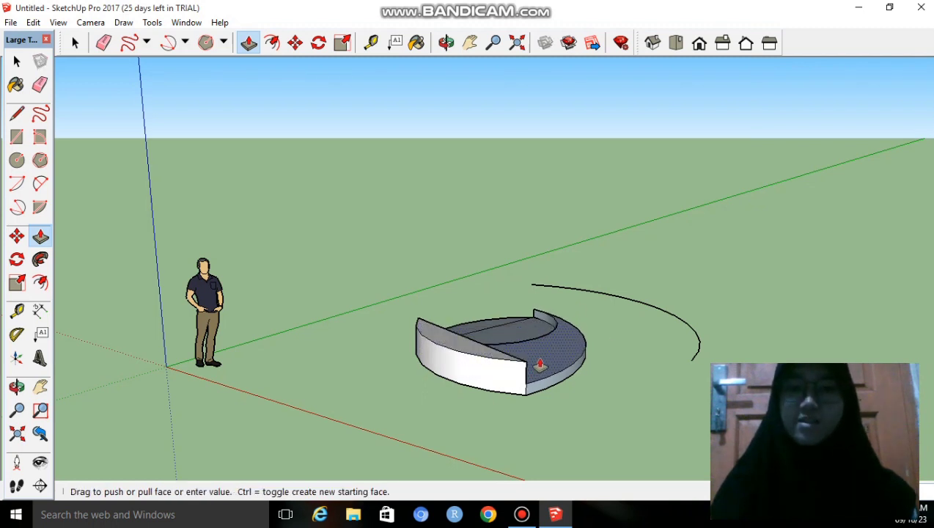
left_click(466, 363)
left_click(454, 361)
left_click(462, 326)
key("ctrl+z")
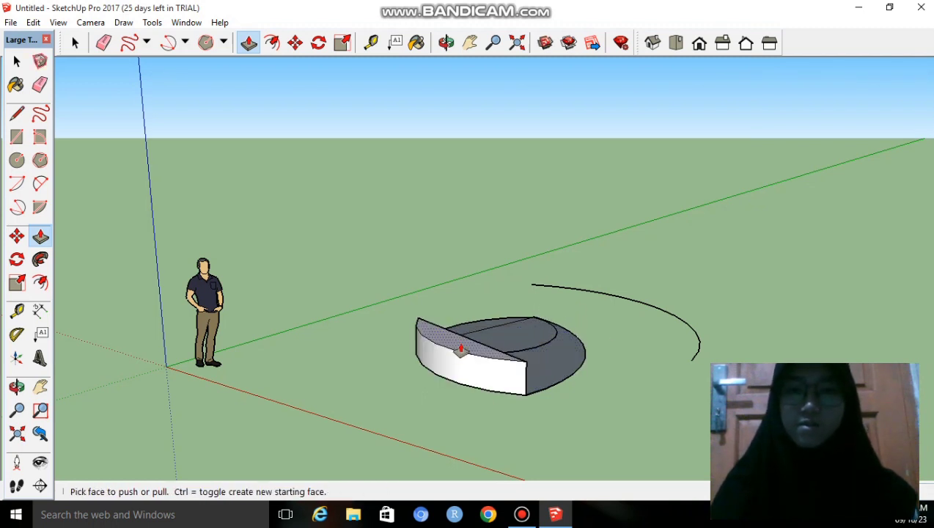
Push the front curved segment back down to the ground and pull the crescent face up into a raised block.
left_click(460, 349)
left_click(459, 378)
left_click(484, 335)
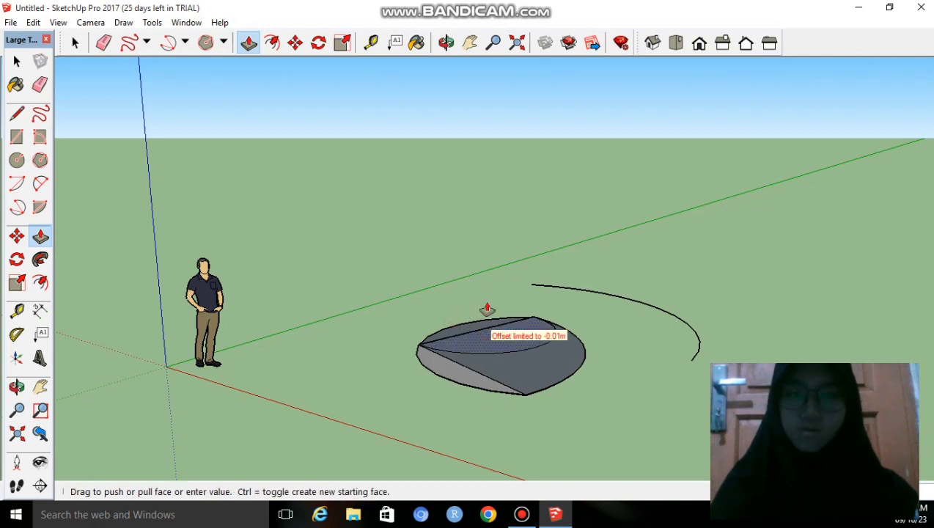
left_click(513, 365)
middle_click_drag(512, 367, 346, 366, "shift")
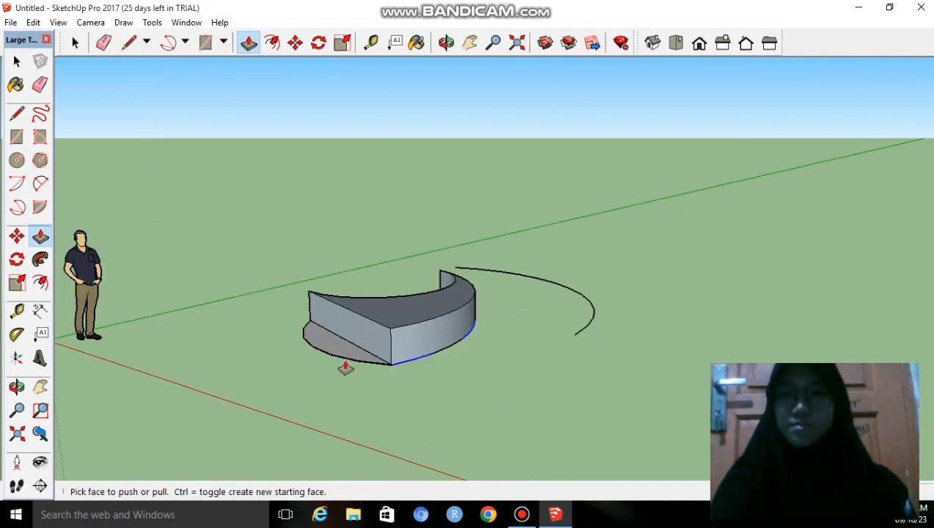
Try rotating the crescent block's top face about a point on it with the Rotate tool, and undo the rotation.
left_click(17, 260)
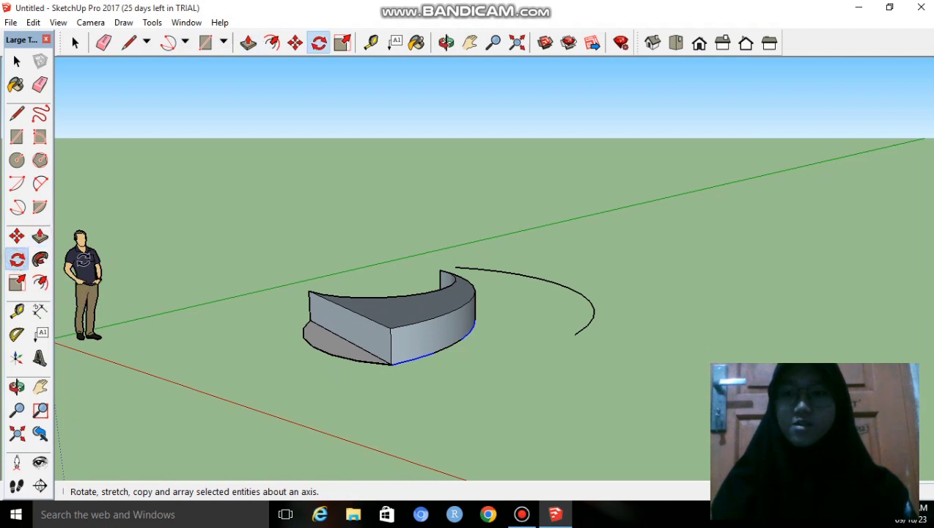
left_click(411, 312)
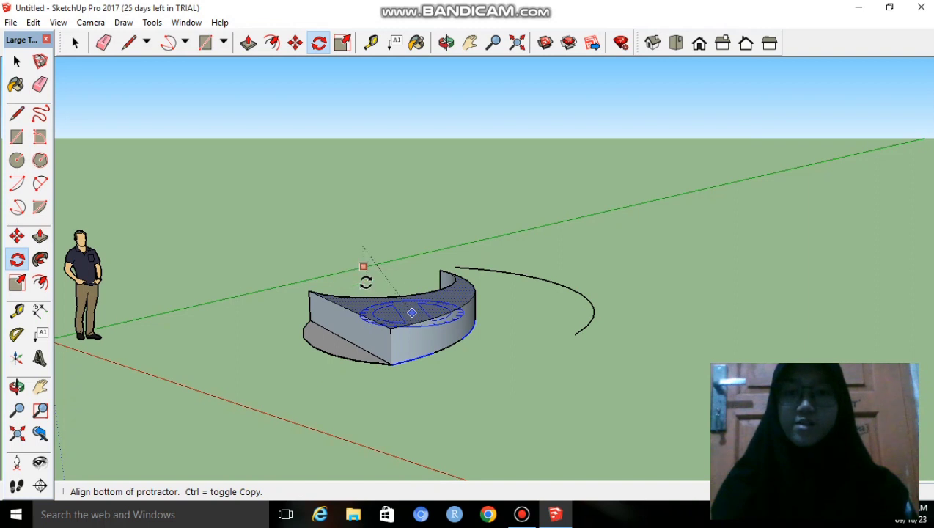
left_click(362, 277)
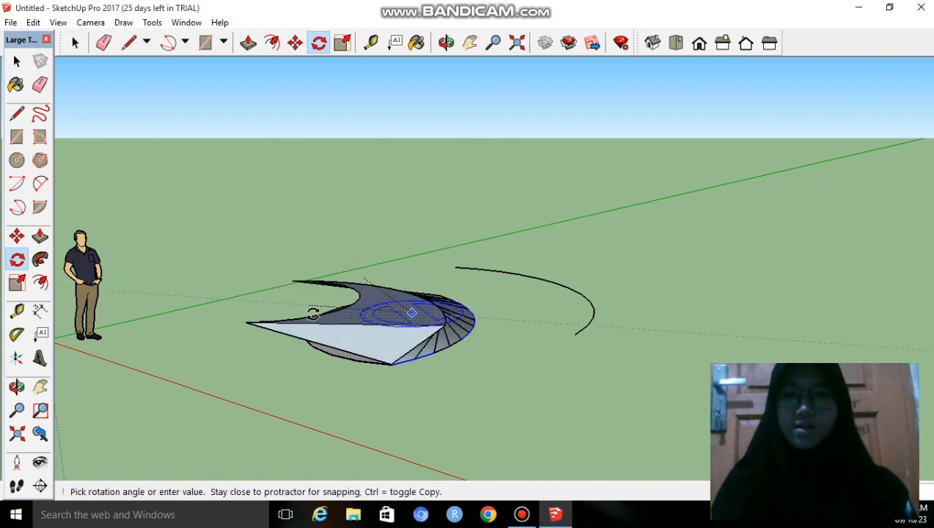
left_click(430, 287)
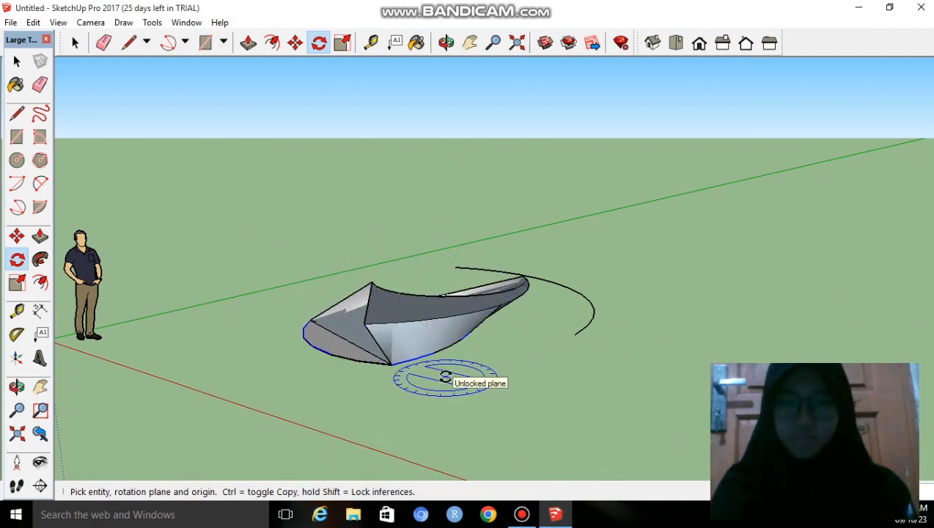
key("ctrl+z")
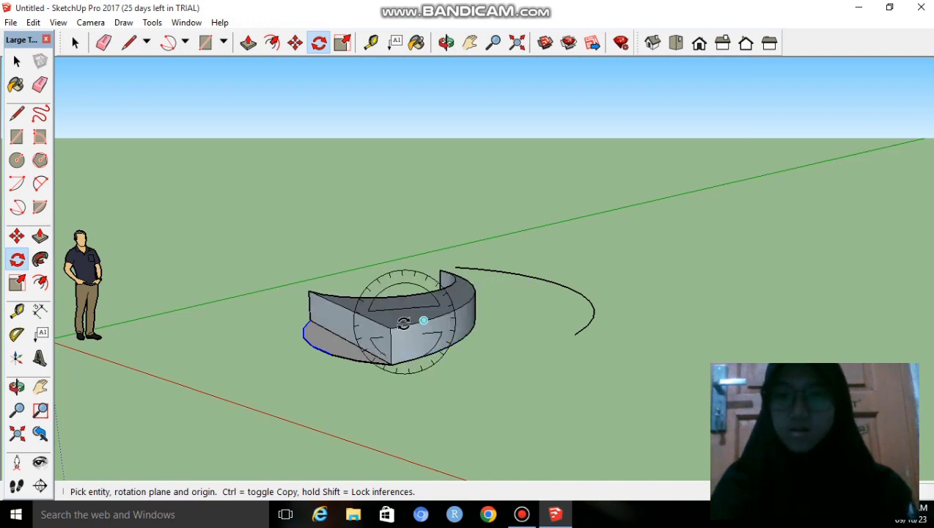
Draw a rectangle on the ground in front of the loose arc, beside the crescent block.
left_click(16, 139)
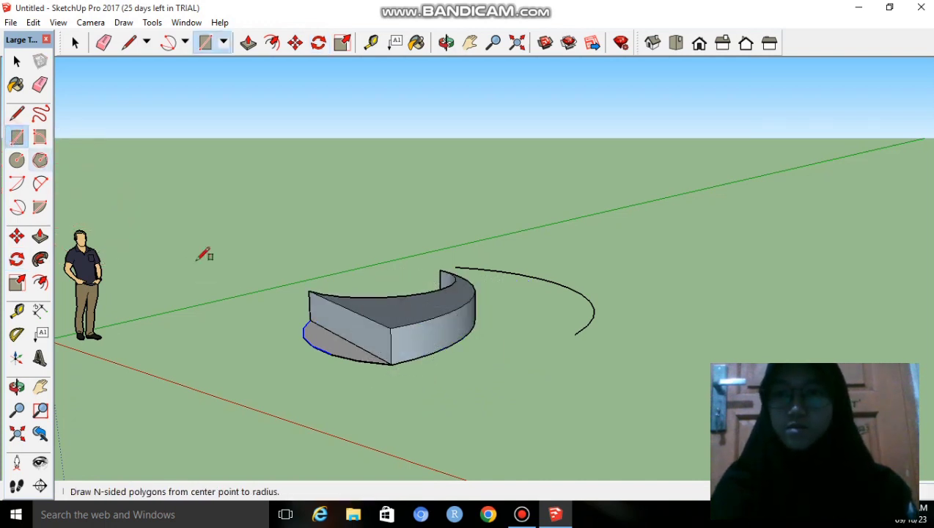
left_click(496, 352)
left_click(595, 443)
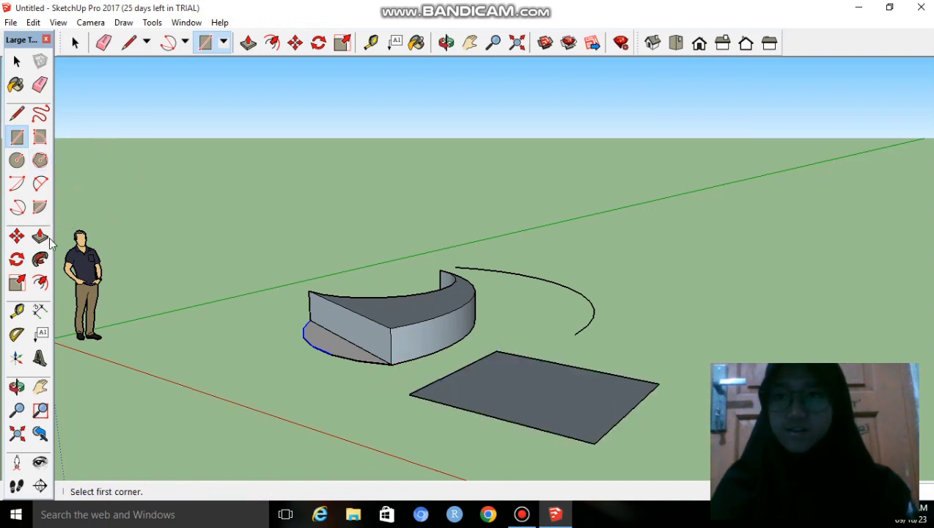
Rotate the new rectangle about the red axis through a point near its centre so that it tilts to a shallow slope.
left_click(16, 258)
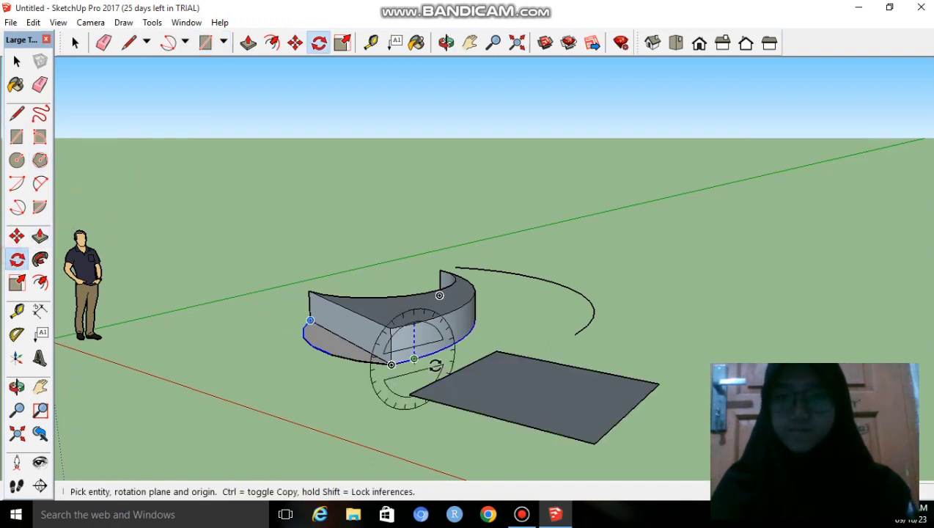
left_click(543, 386)
key("ctrl+z")
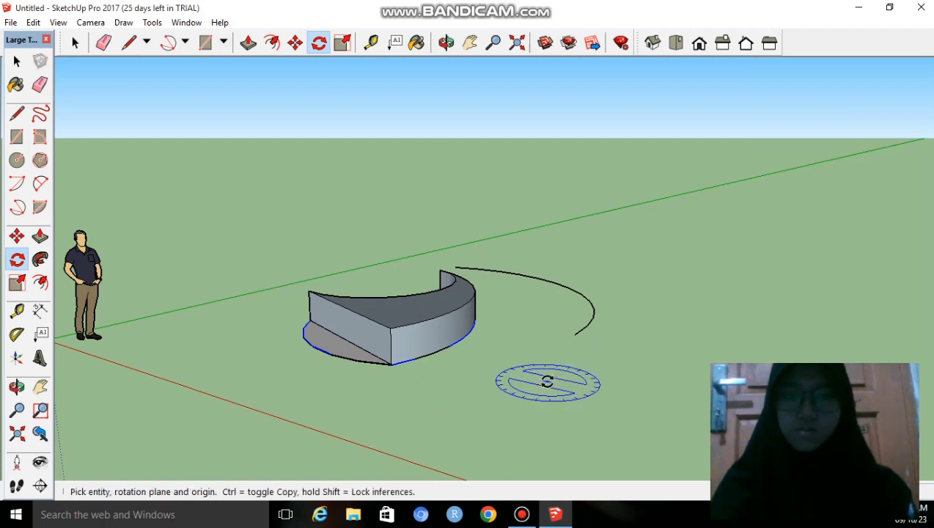
key("ctrl+y")
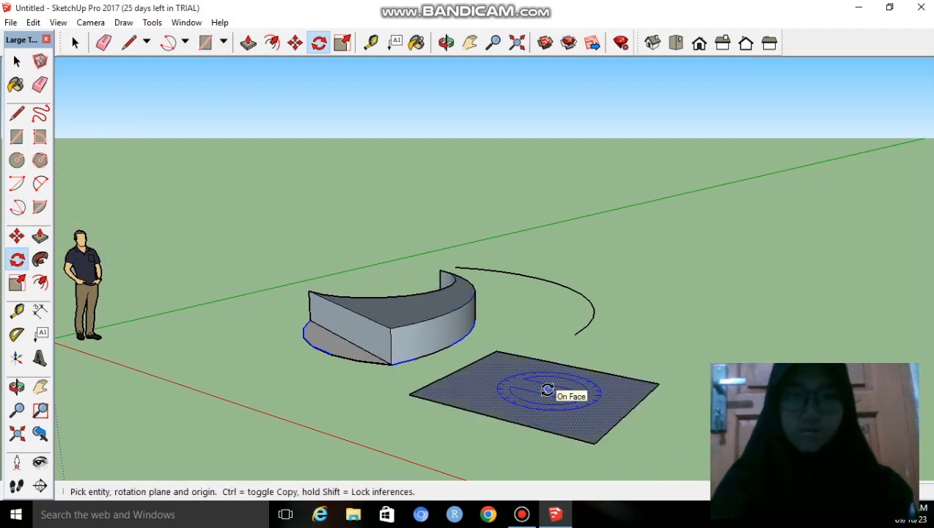
key("Right")
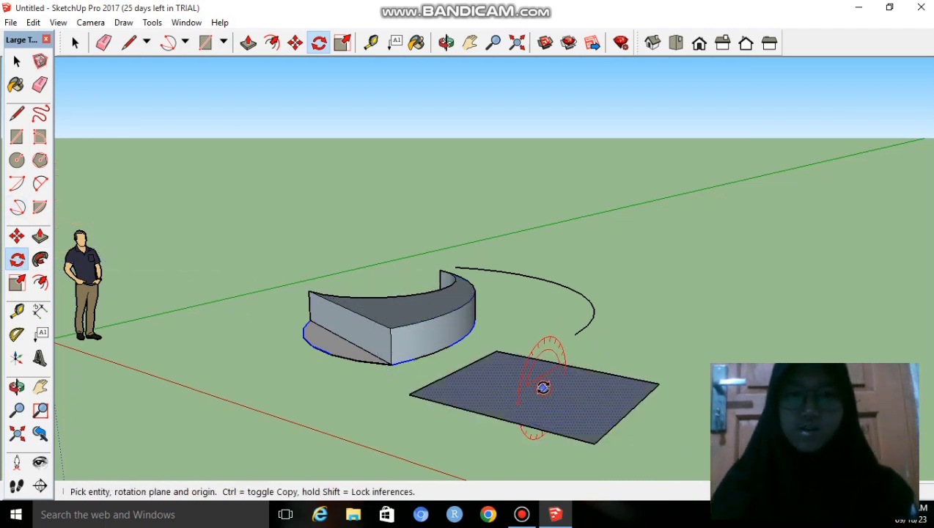
left_click(544, 386)
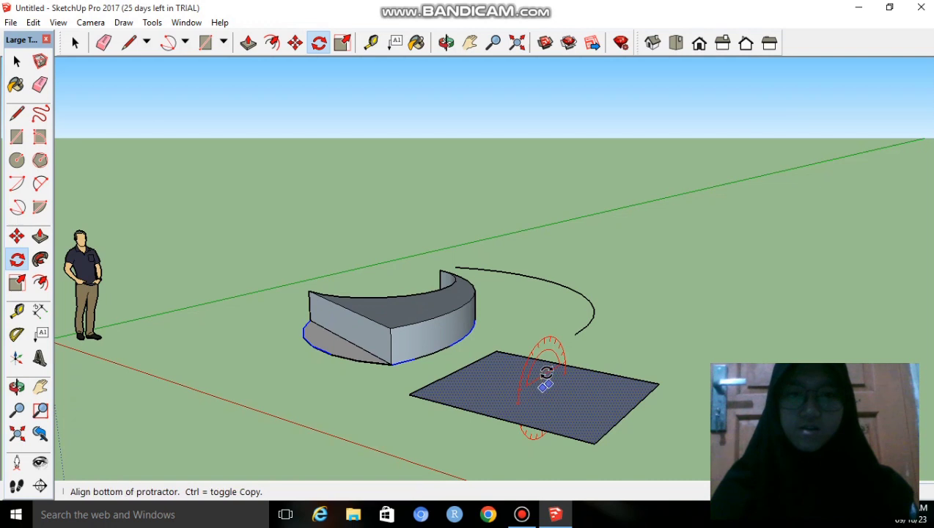
left_click(683, 425)
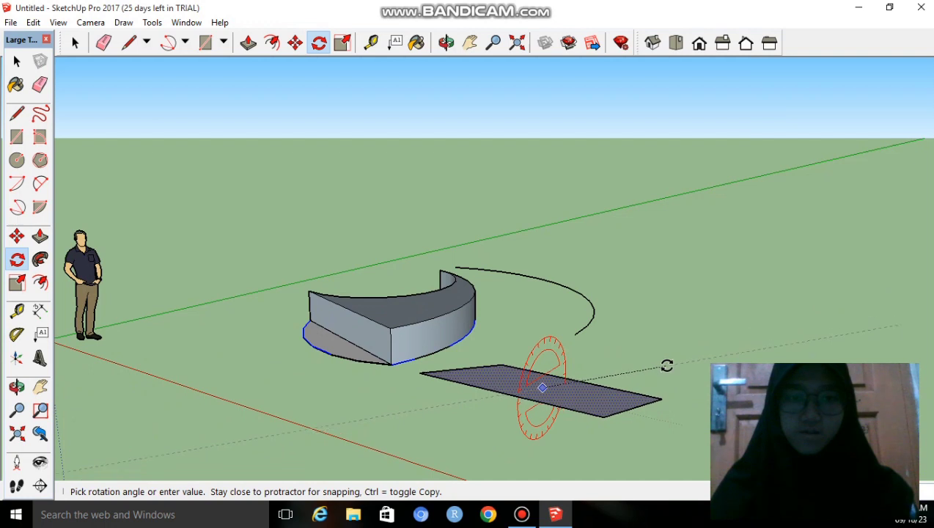
left_click(670, 373)
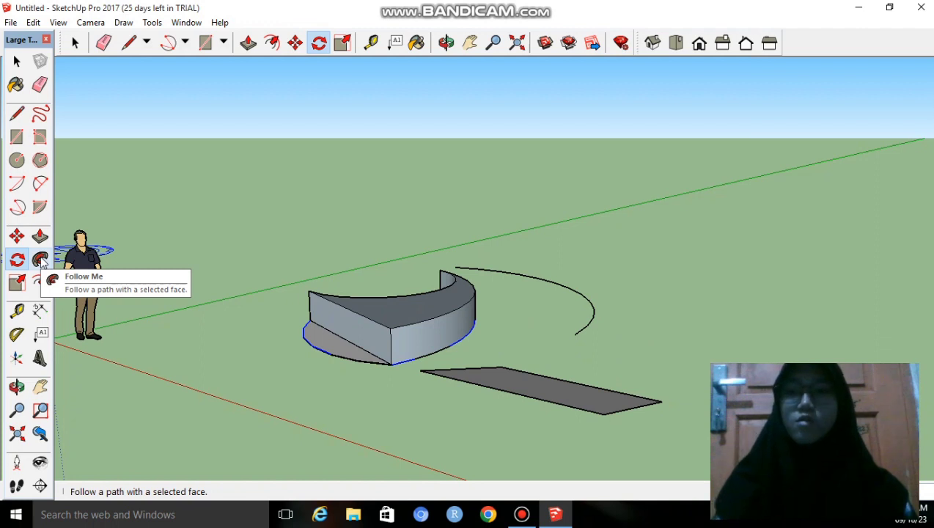
Draw a V-shaped path of two connected lines on the ground beyond the loose arc.
left_click(17, 113)
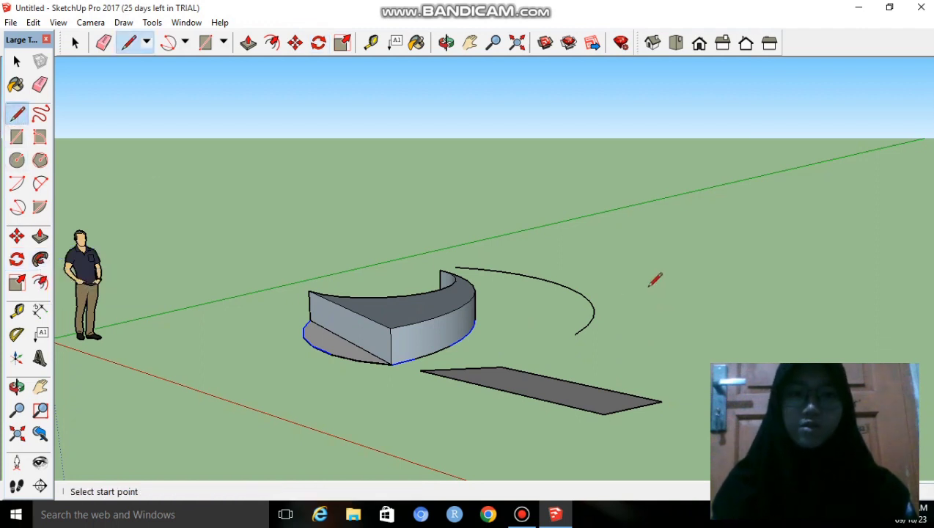
mouse_move(647, 287)
left_mouse_down()
mouse_move(729, 317)
mouse_move(768, 314)
mouse_move(741, 322)
mouse_move(778, 318)
left_mouse_up()
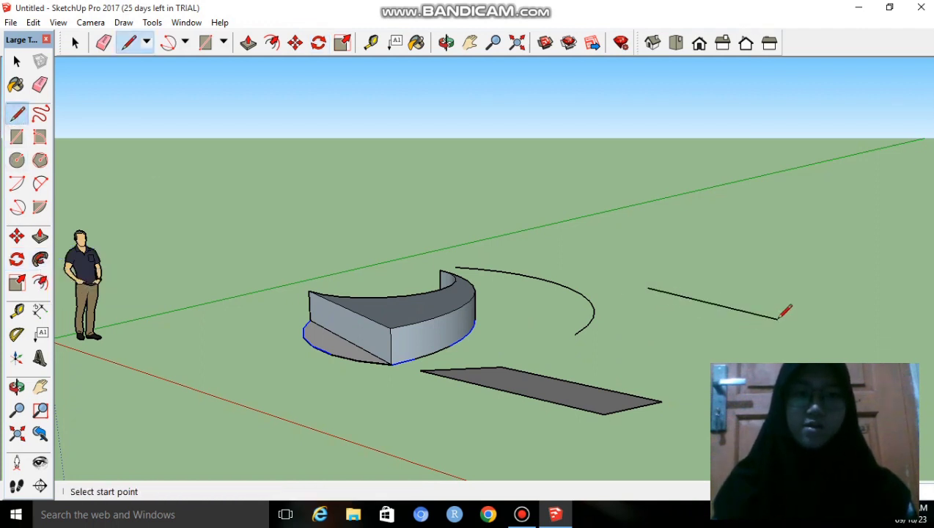
left_click(777, 318)
left_click(685, 371)
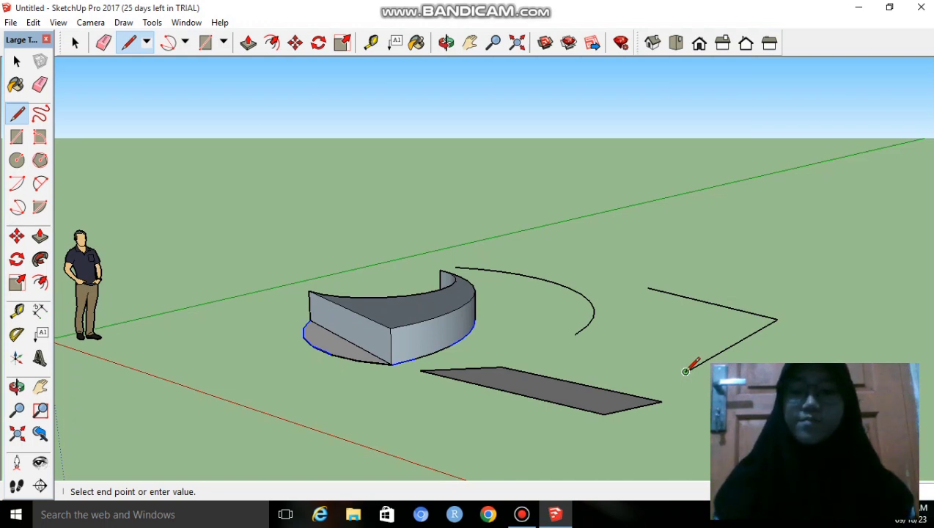
Draw an upright circle centred on the far start point of the V-shaped path.
key("c")
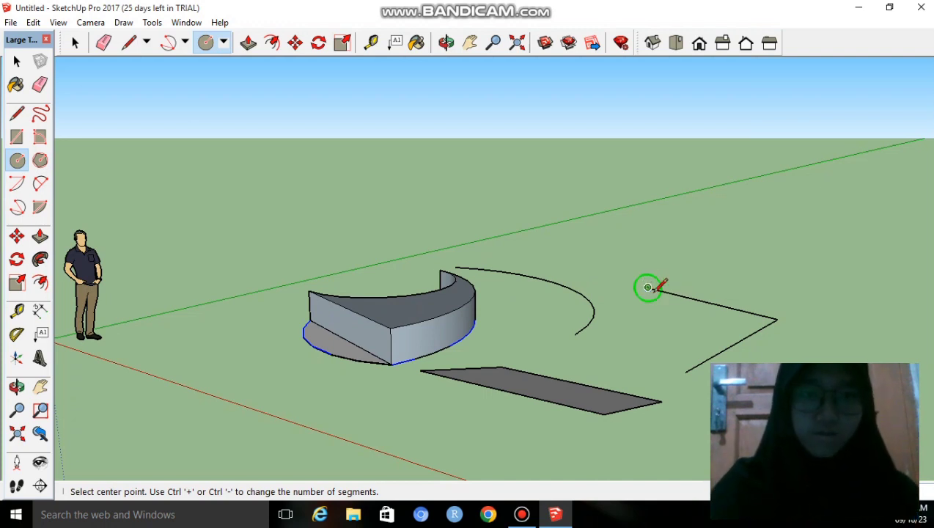
left_click(648, 286)
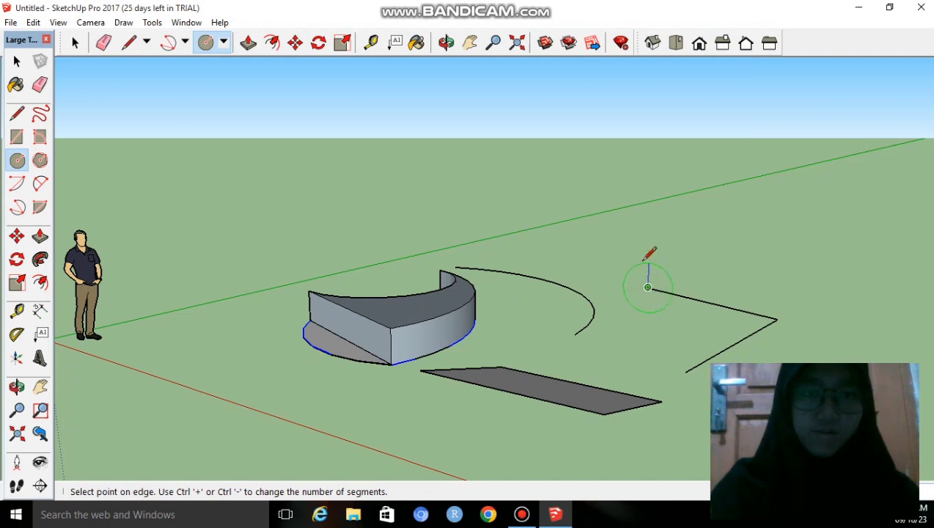
left_click(644, 249)
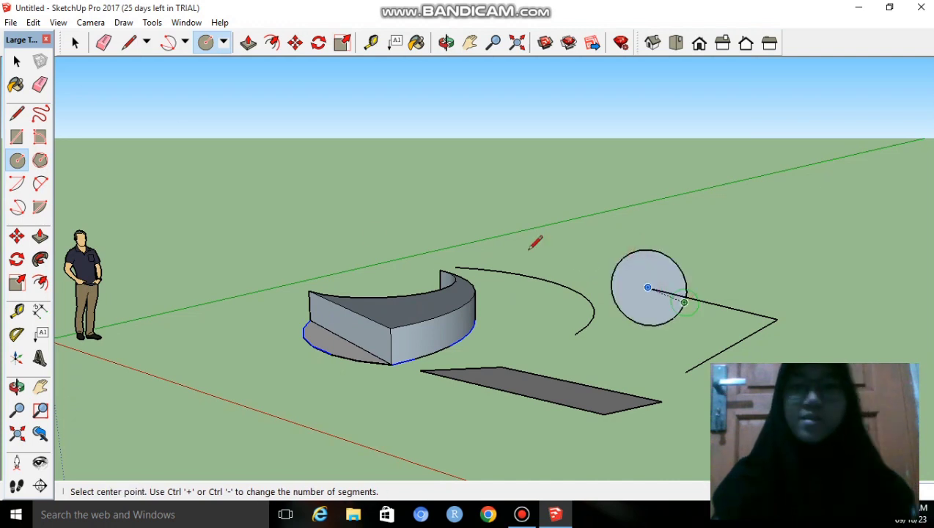
key("space")
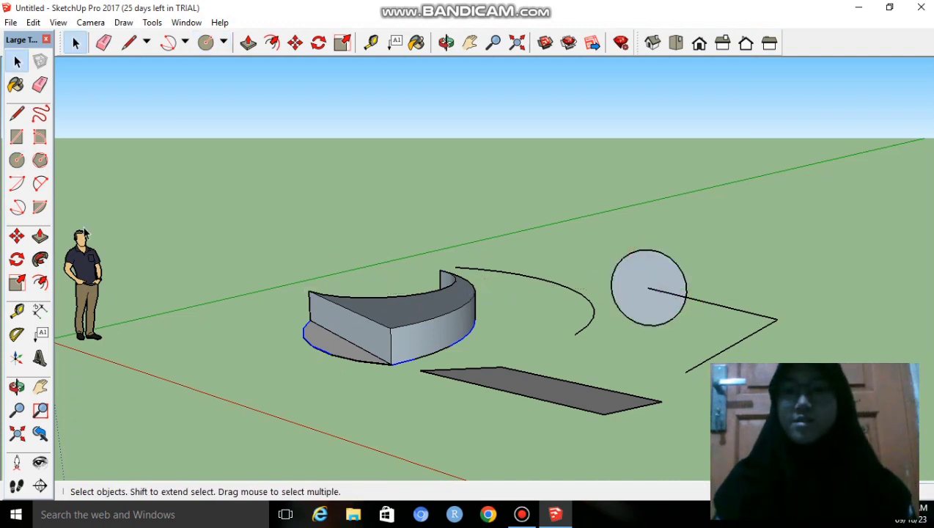
Extrude the circle along both lines of the path with Follow Me to form a bent pipe.
left_click(40, 261)
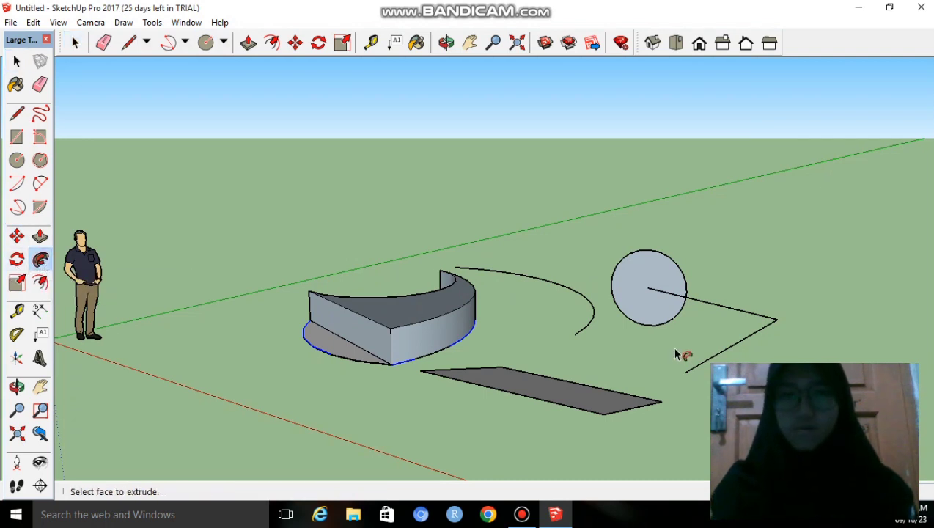
left_click(641, 285)
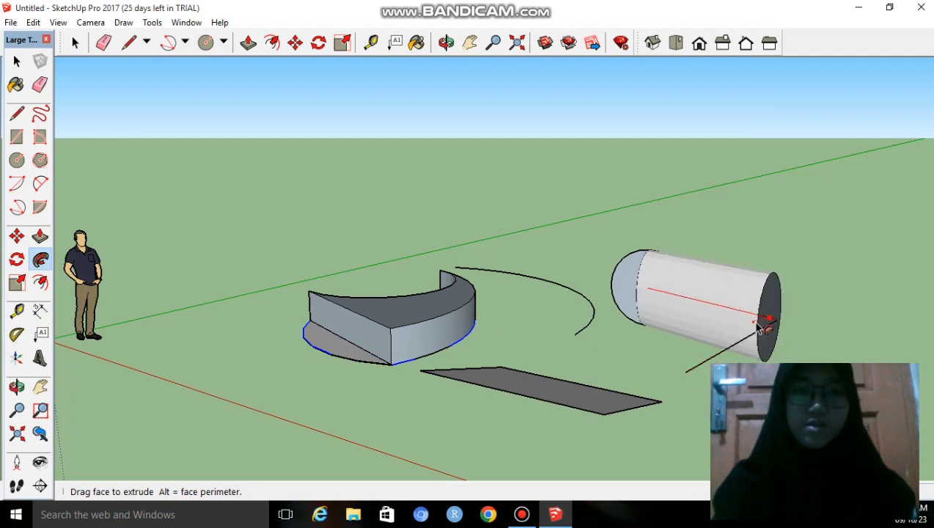
left_click(689, 373)
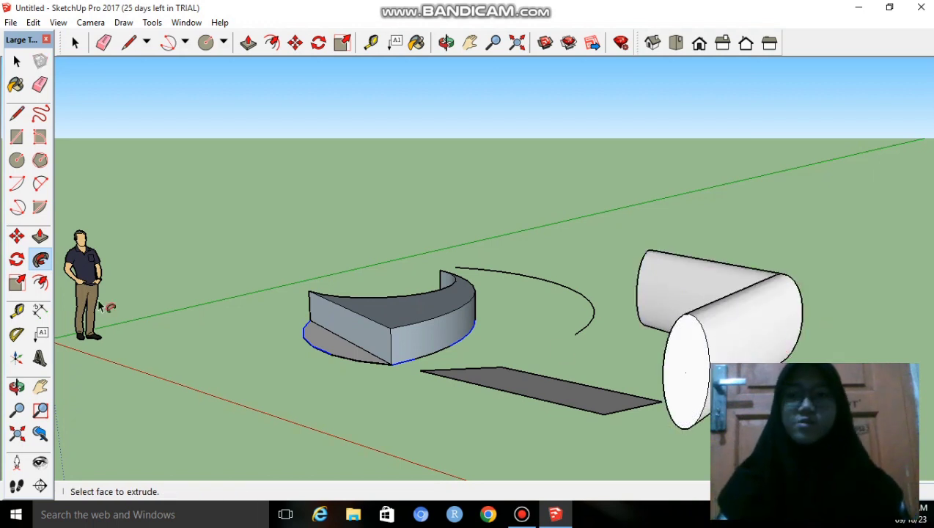
Try to scale one curved surface of the bent pipe, and try scaling the whole pipe by a corner grip.
left_click(16, 284)
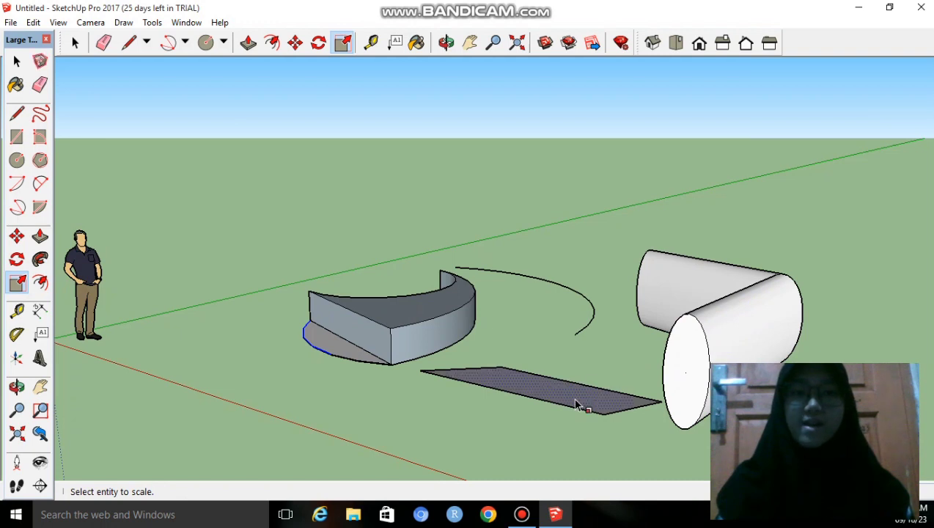
left_click(721, 346)
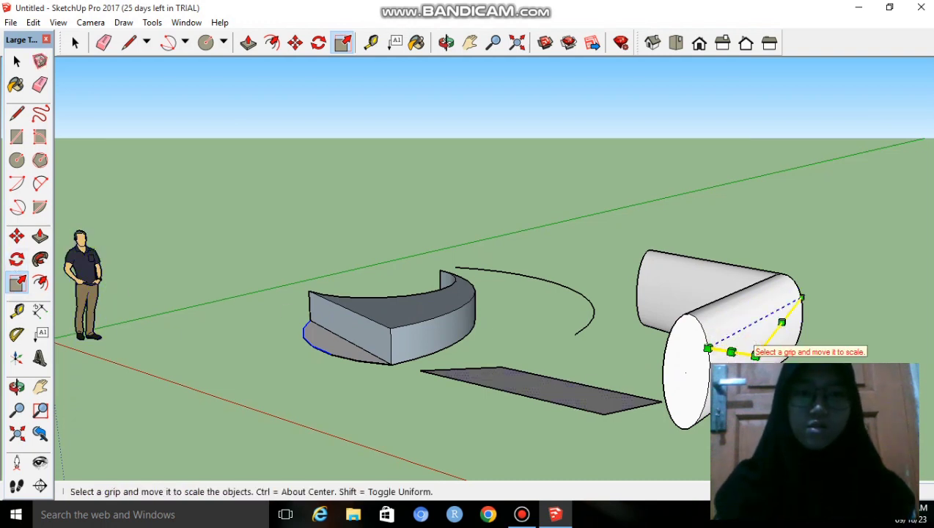
mouse_move(756, 355)
left_mouse_down()
mouse_move(749, 399)
mouse_move(768, 355)
left_mouse_up()
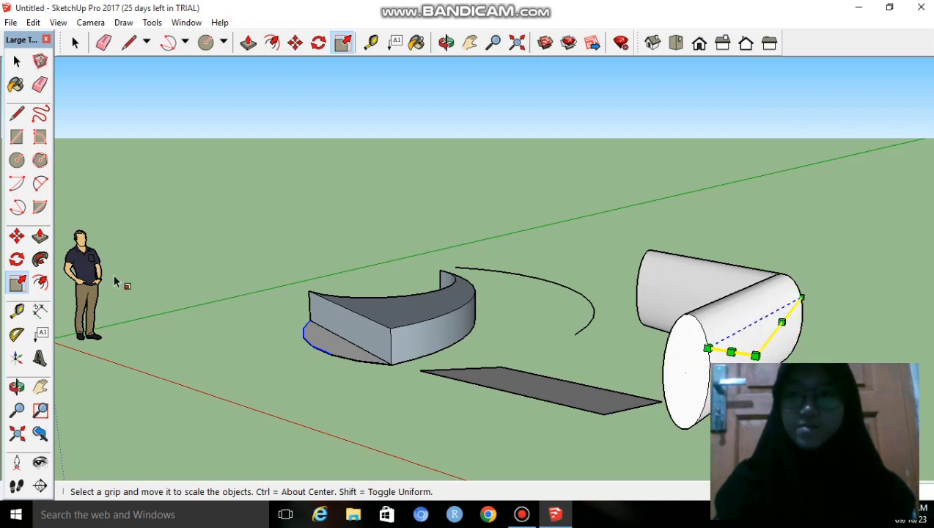
left_click(17, 61)
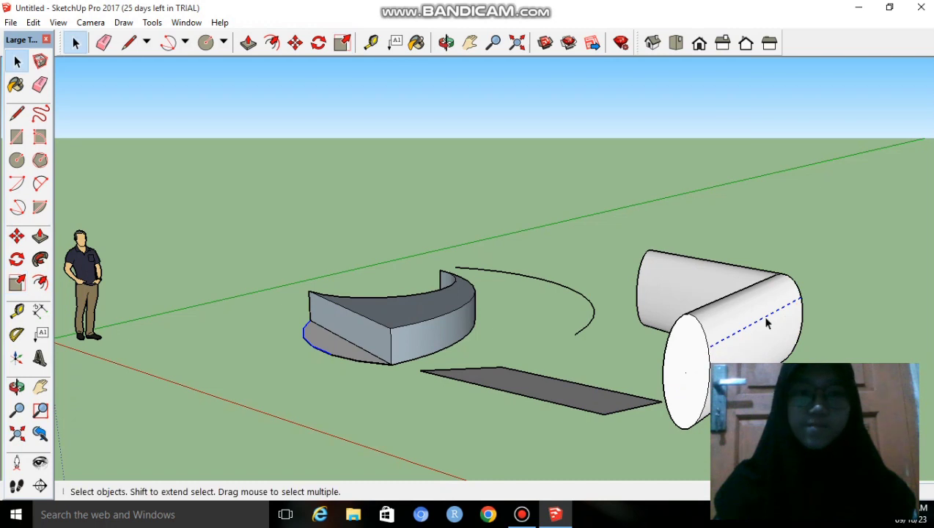
left_click_drag(625, 240, 800, 413)
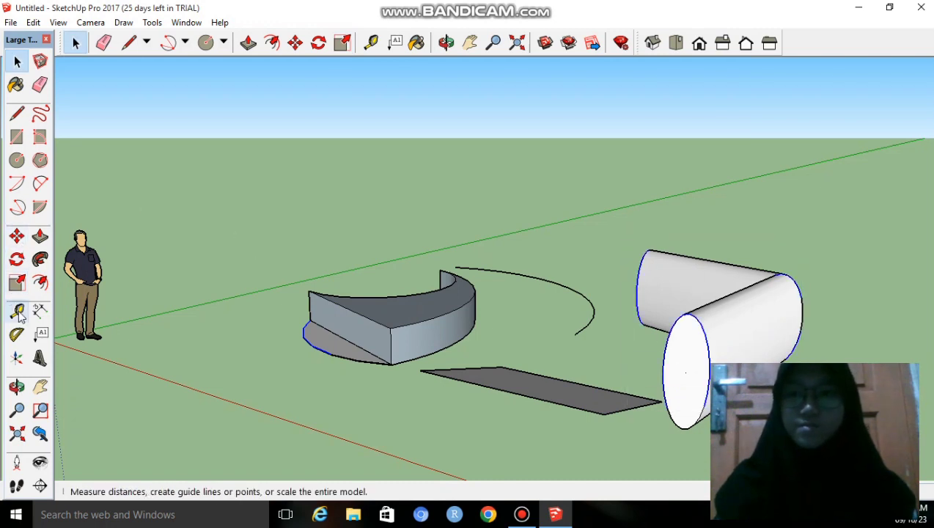
left_click(17, 283)
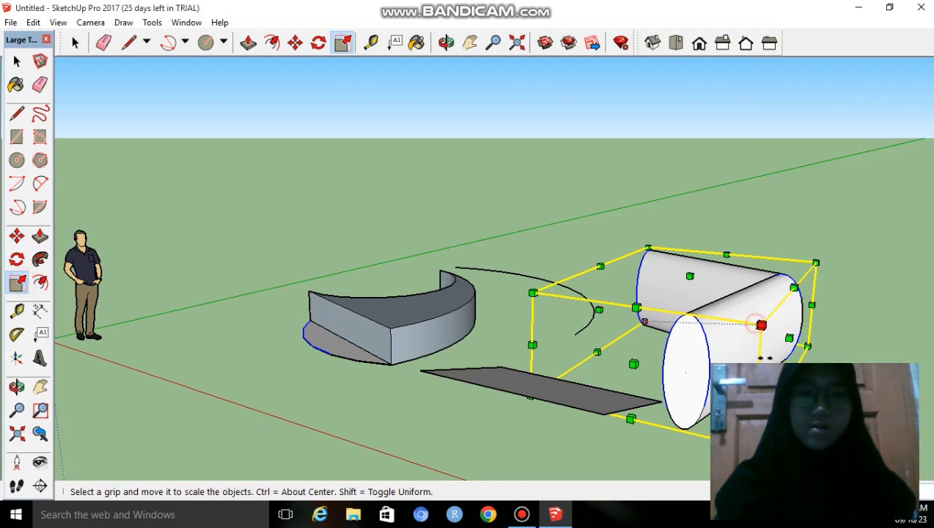
mouse_move(758, 324)
left_mouse_down()
mouse_move(823, 327)
mouse_move(731, 323)
mouse_move(761, 324)
left_mouse_up()
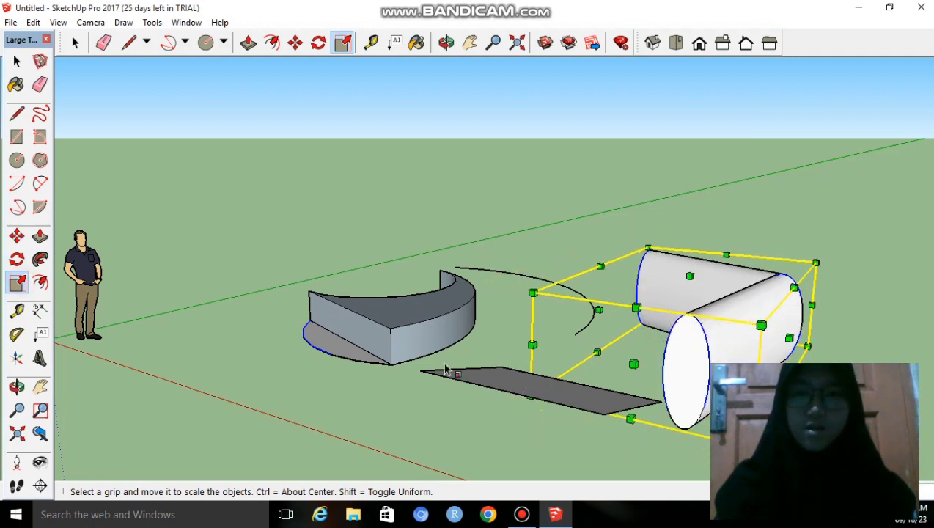
Scale the tilted rectangle down with a grip on its side facing the crescent block.
key("space")
left_click(516, 389)
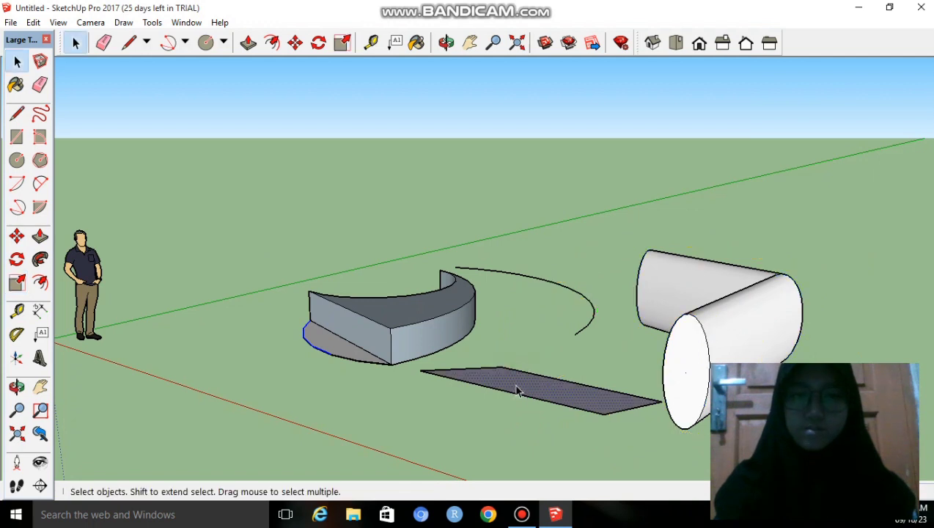
left_click(17, 284)
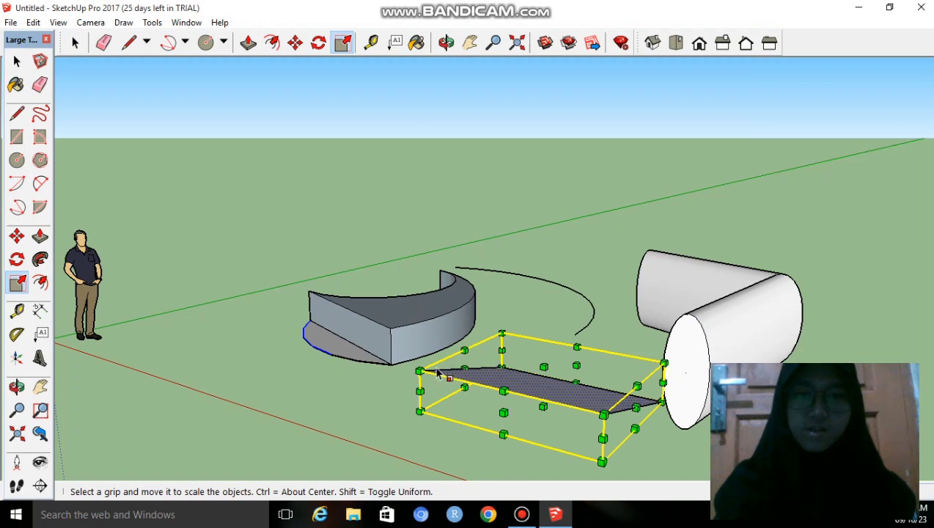
left_click_drag(418, 369, 484, 362)
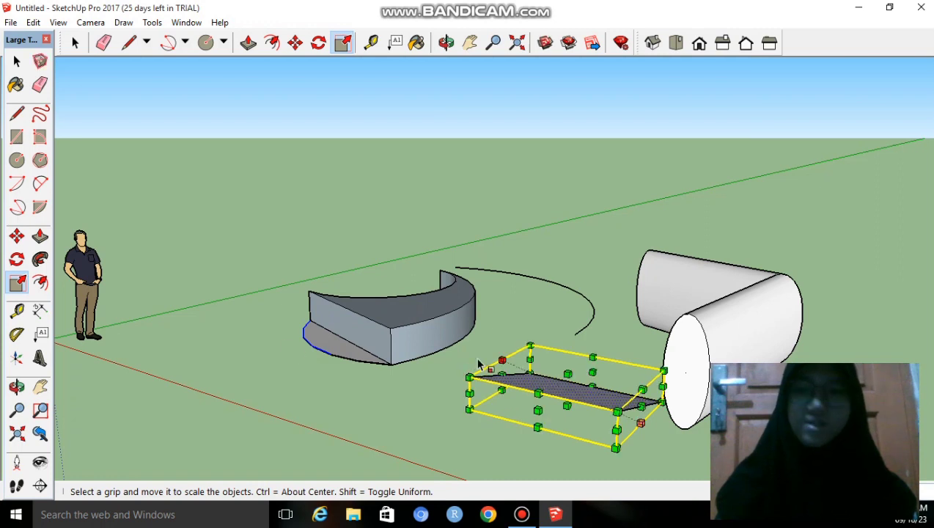
Delete all the drawn shapes and the leftover arc fragment, keeping only the standing figure.
left_click(41, 285)
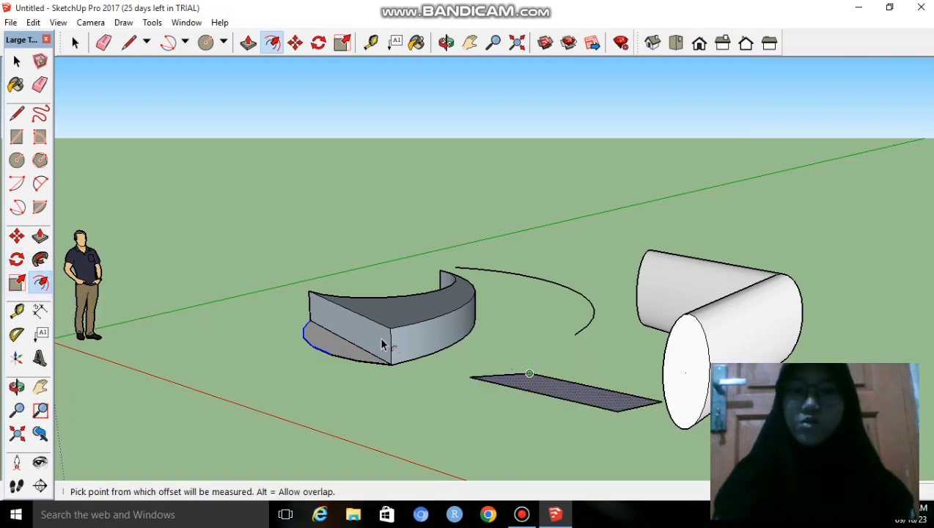
key("space")
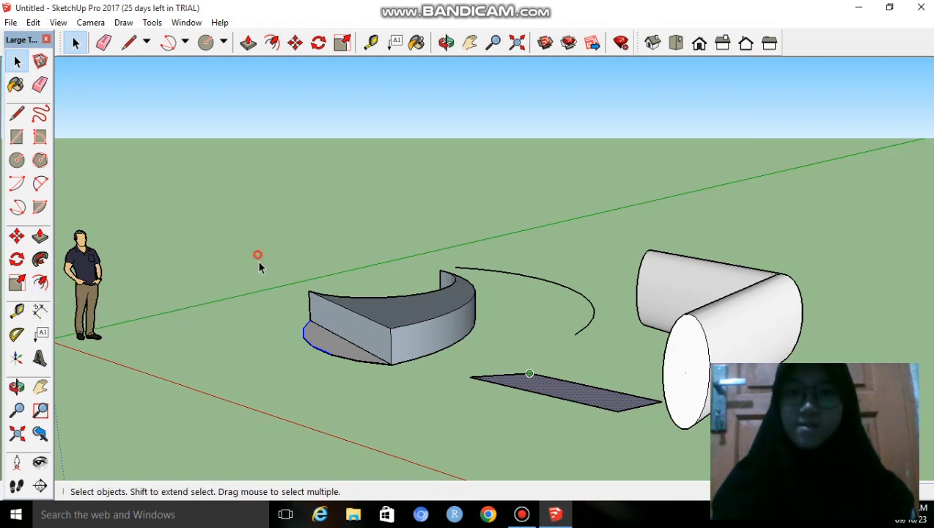
left_click_drag(259, 255, 810, 443)
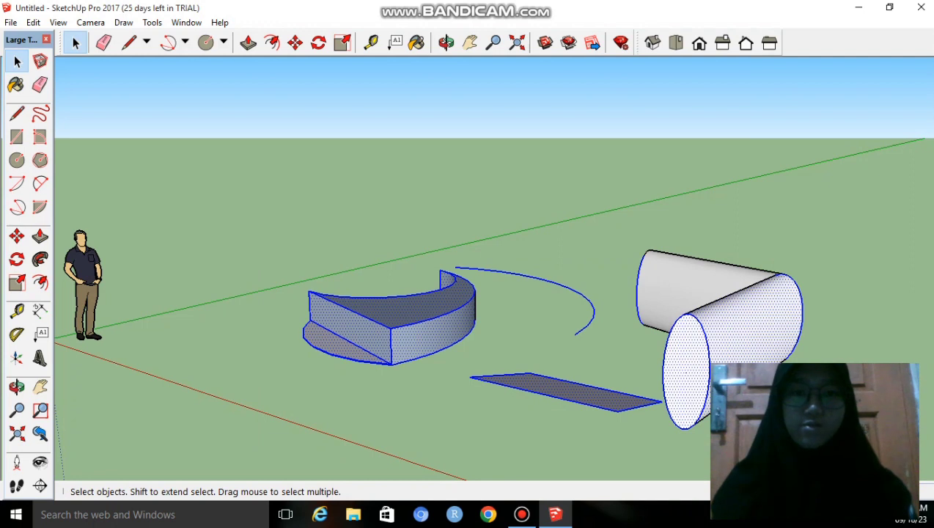
key("Delete")
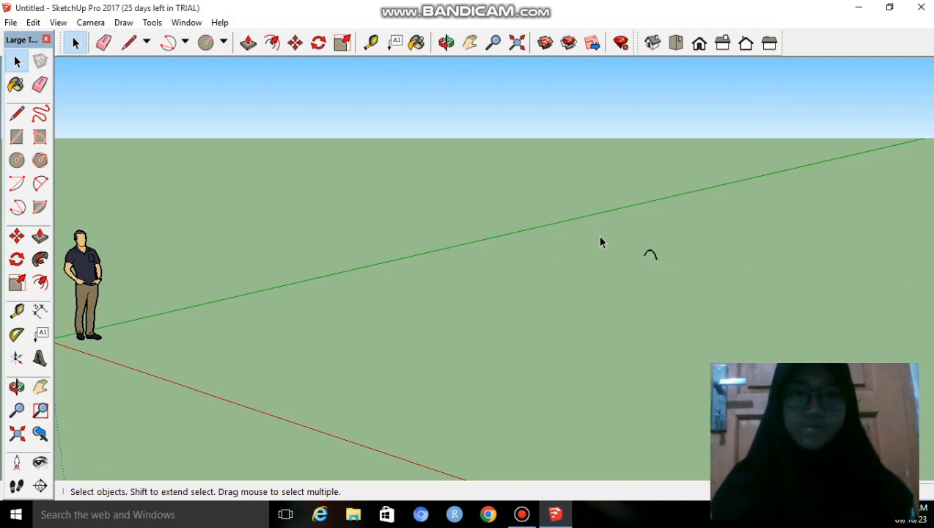
left_click_drag(599, 242, 705, 279)
key("Delete")
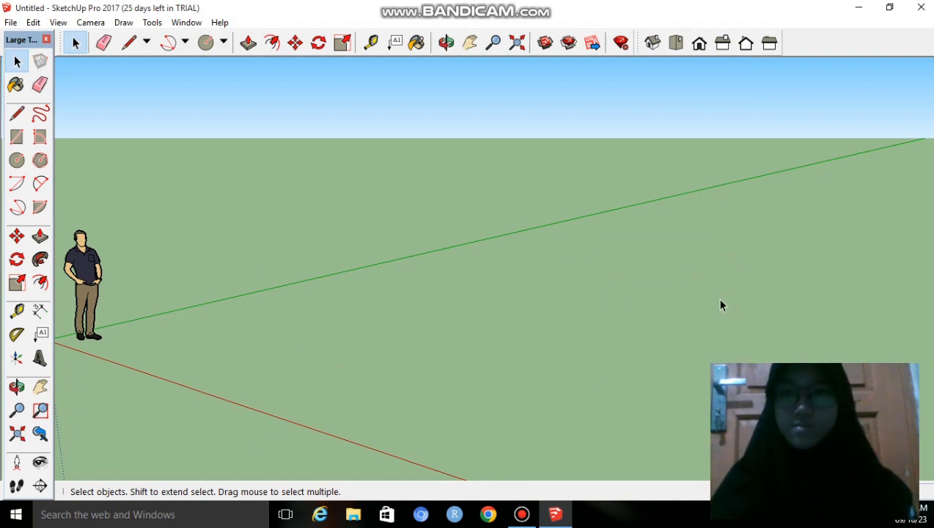
Draw a flat rectangle on the ground between the red and green axes, beside the standing figure.
left_click(17, 136)
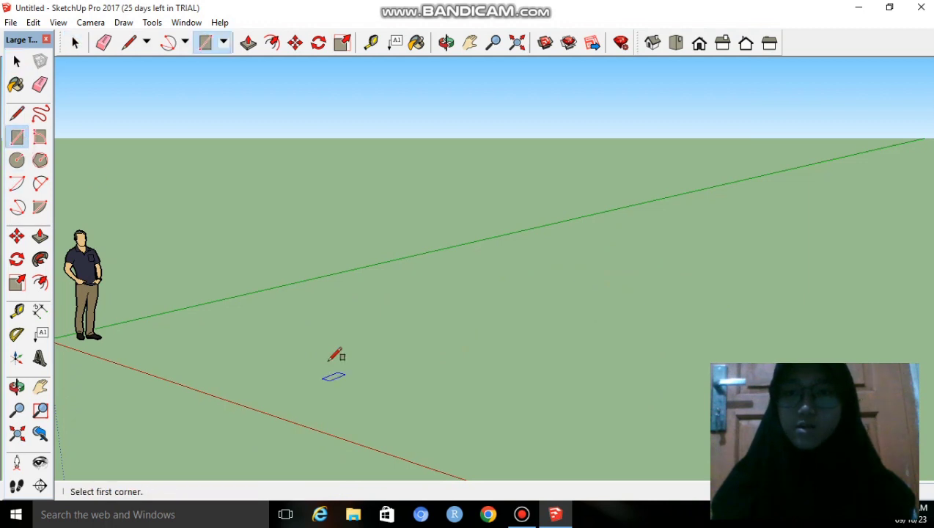
left_click(328, 317)
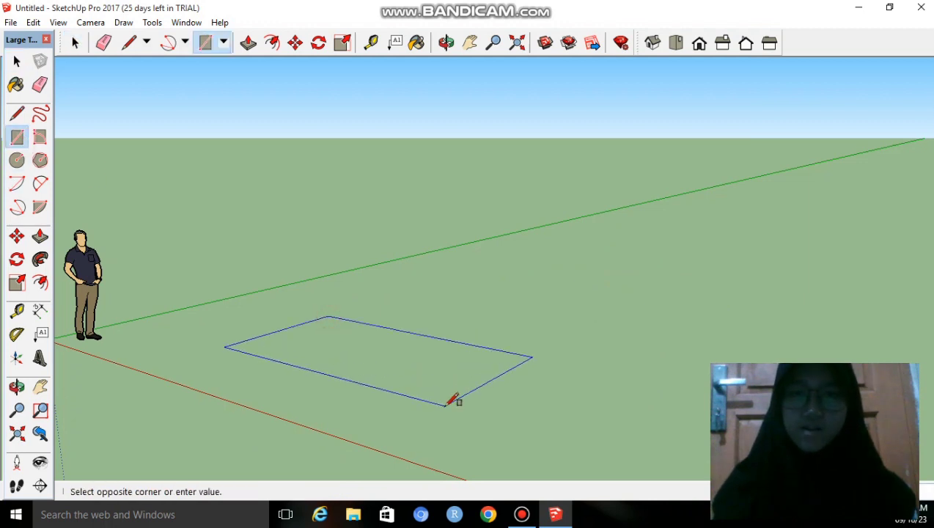
left_click(446, 404)
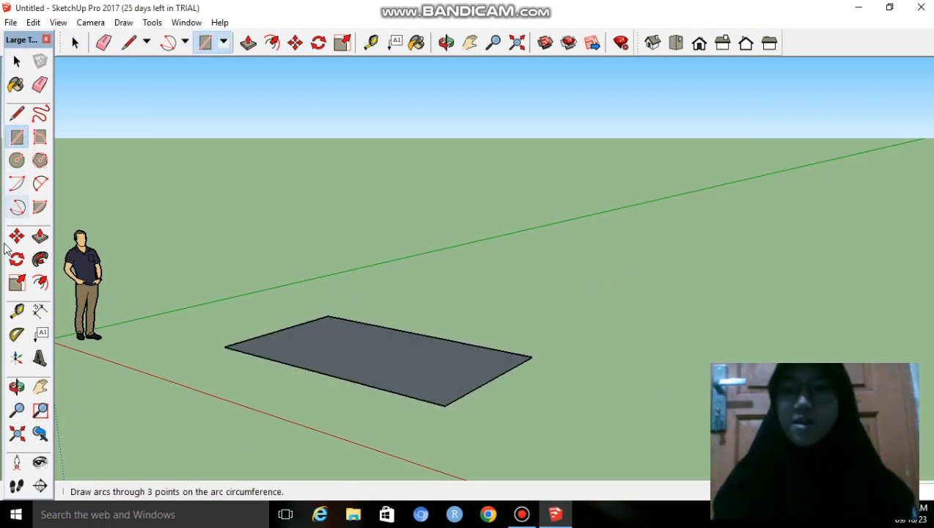
Offset the rectangle outward to form an outer rectangle about 6.1 m by 4.1 m, and offset the original rectangle slightly inward.
left_click(40, 287)
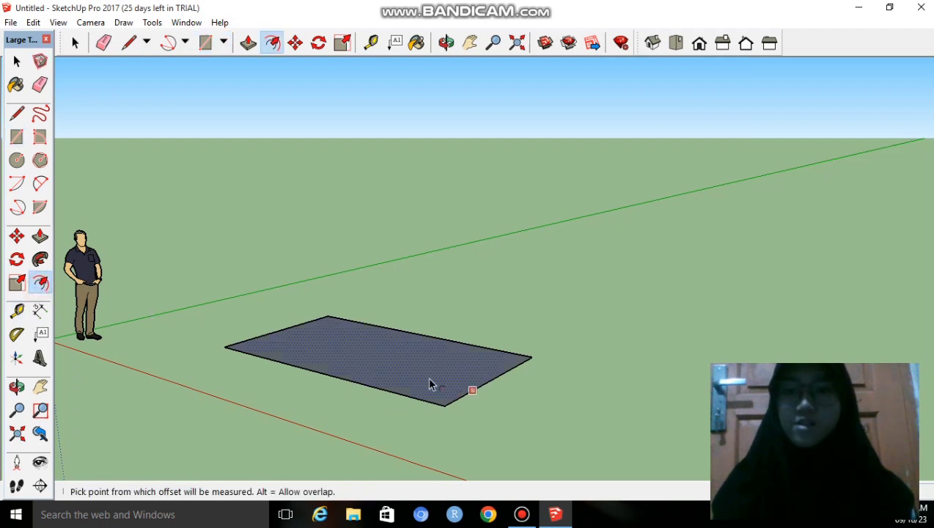
left_click(369, 346)
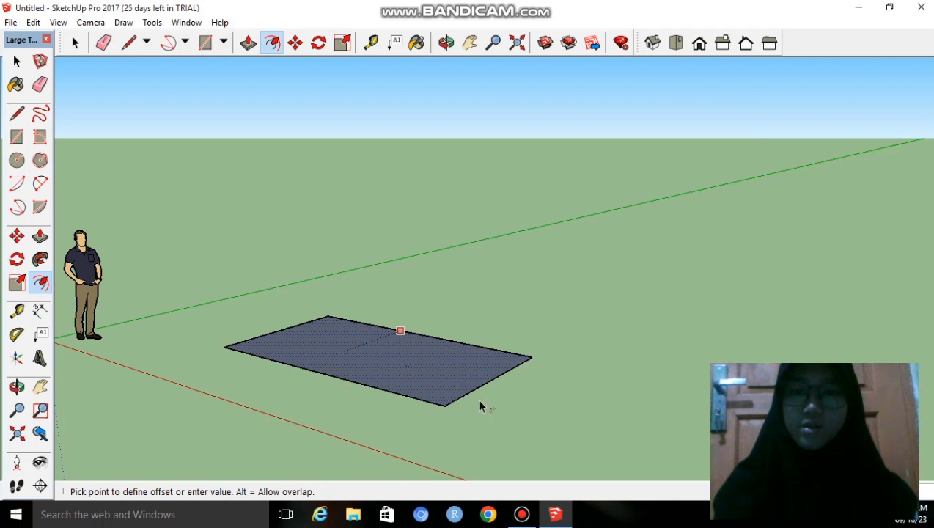
key("Escape")
key("Escape")
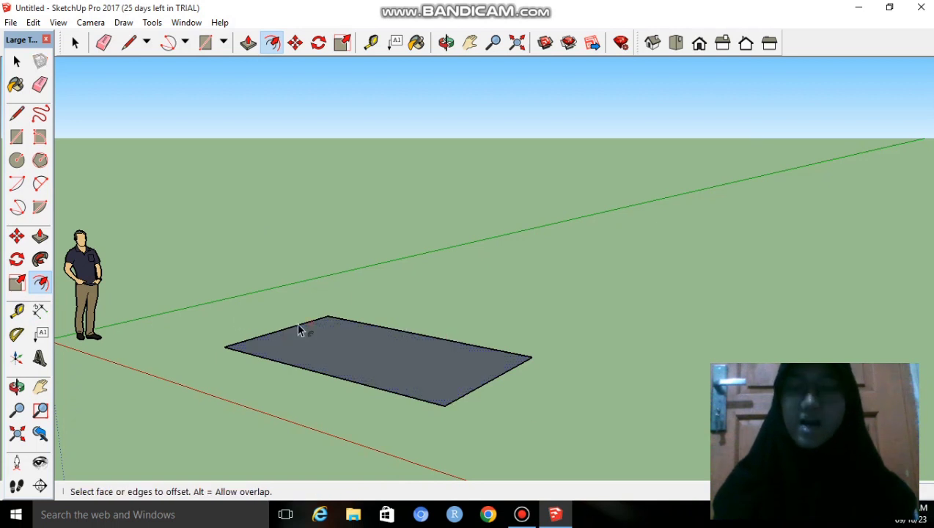
left_click(381, 354)
left_click(374, 346)
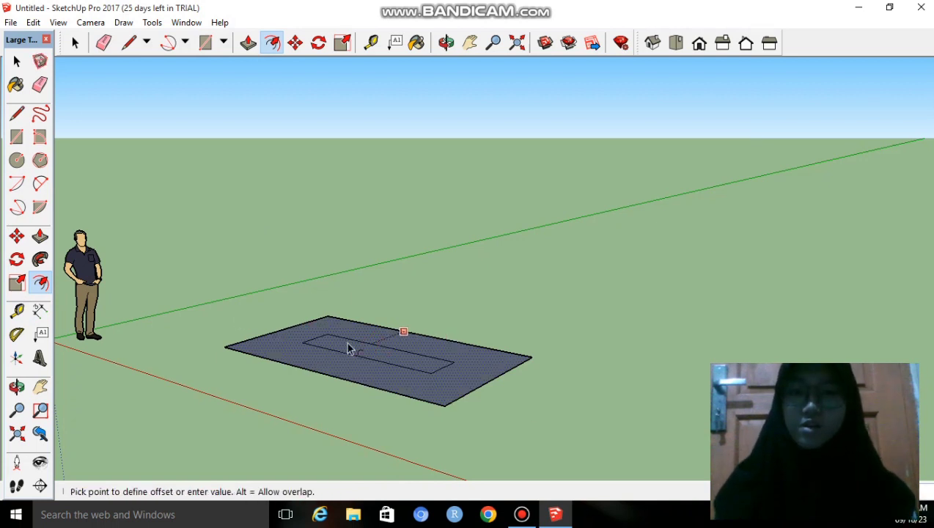
left_click(485, 331)
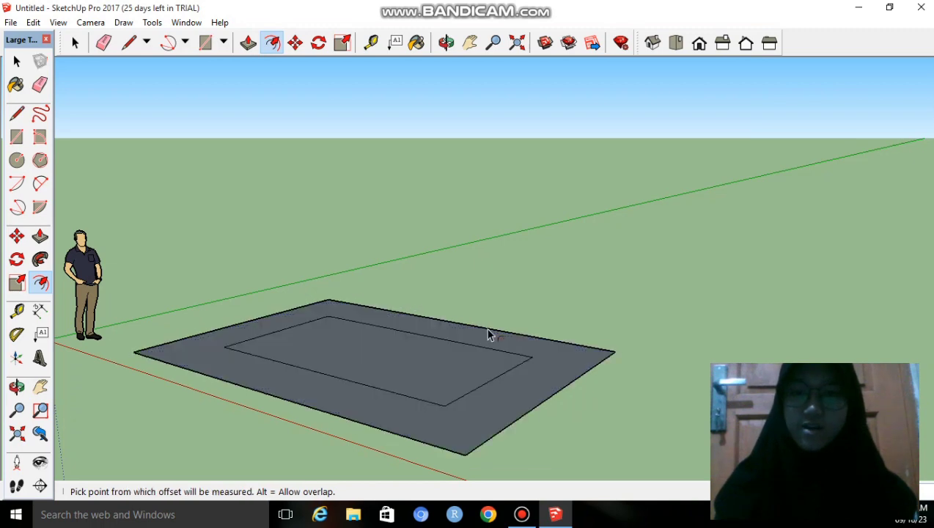
left_click(388, 341)
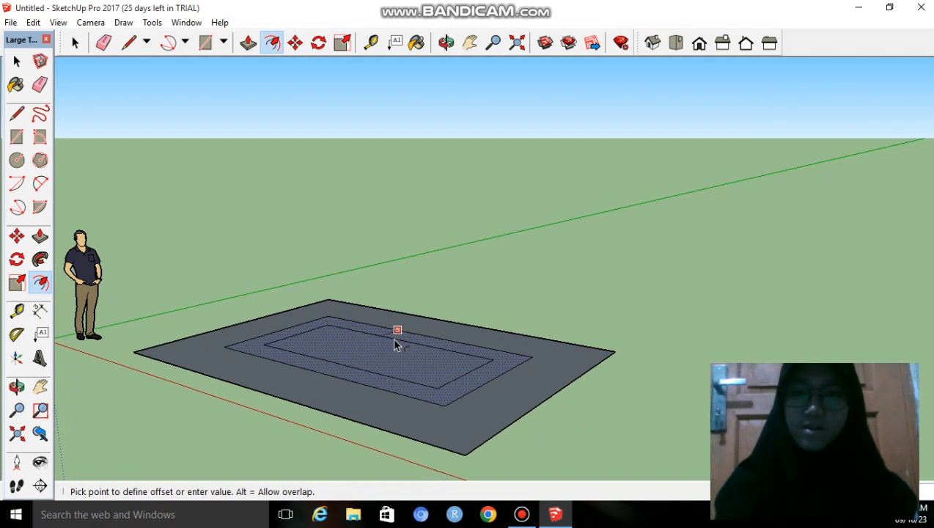
left_click(393, 341)
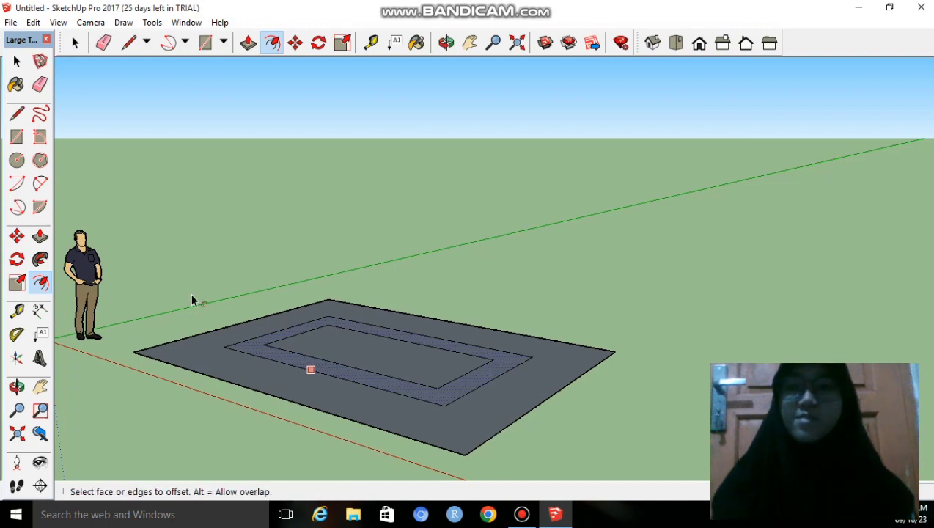
Measure the outer rectangle's short edge from its nearest corner with the Tape Measure tool.
left_click(19, 313)
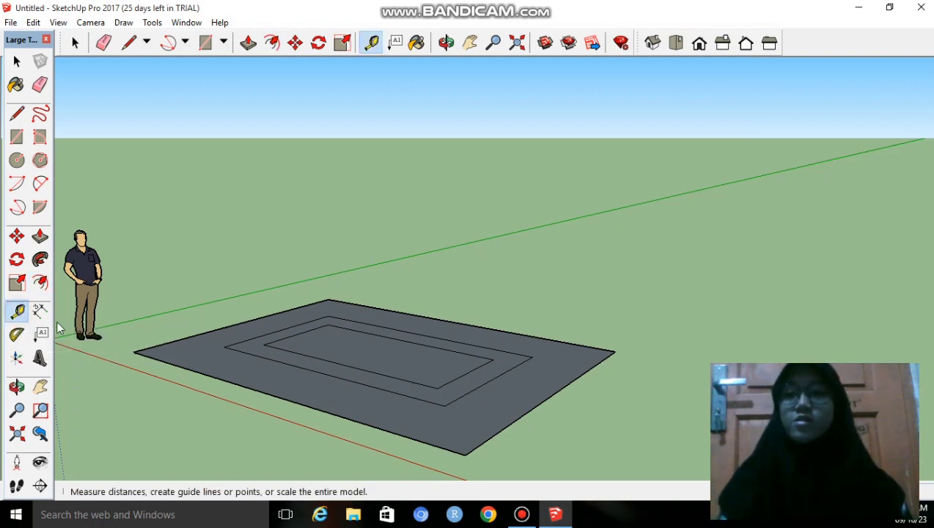
left_click(466, 453)
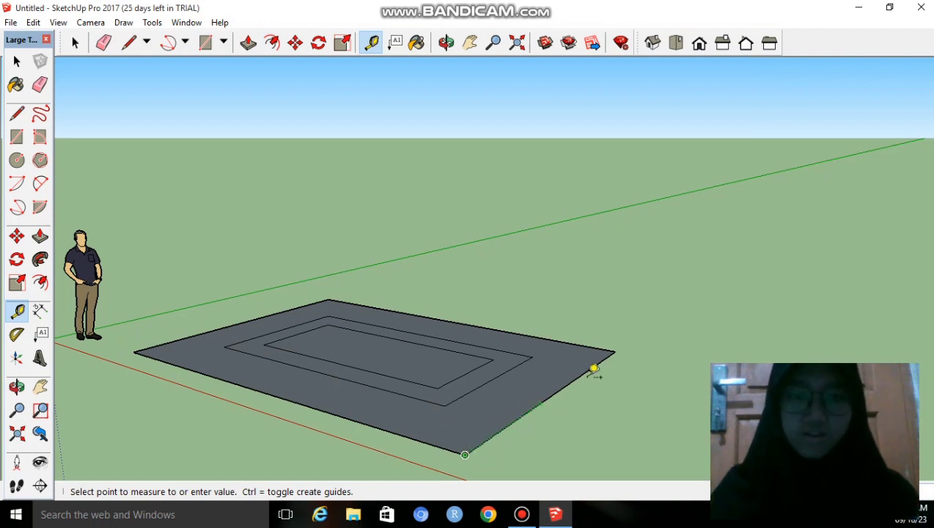
left_click(624, 345)
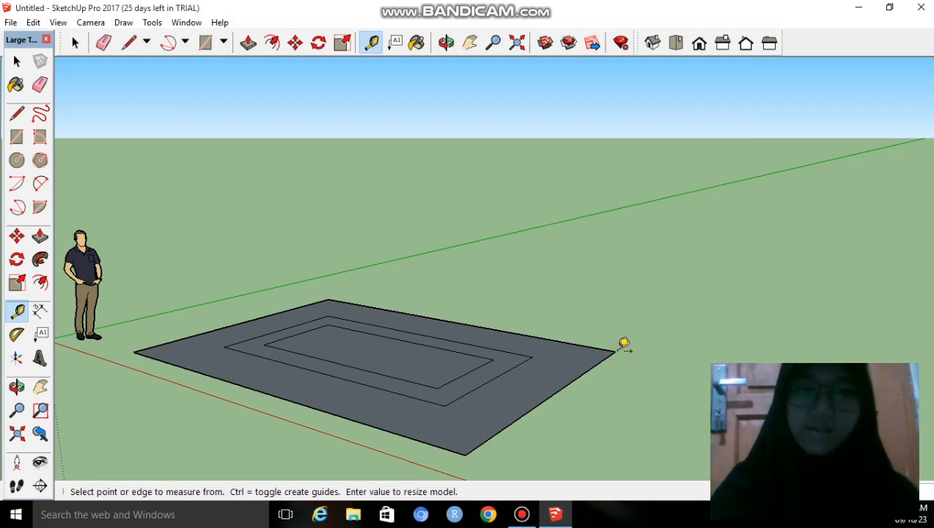
Dimension the outer rectangle's short edge facing away from the figure and its adjoining far long edge, placing both dimensions outside the shape.
left_click(40, 312)
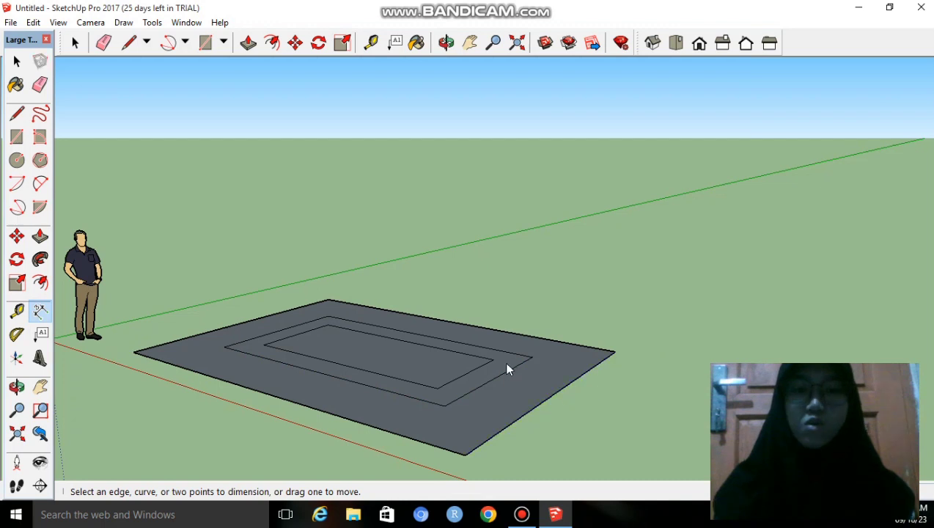
left_click(543, 396)
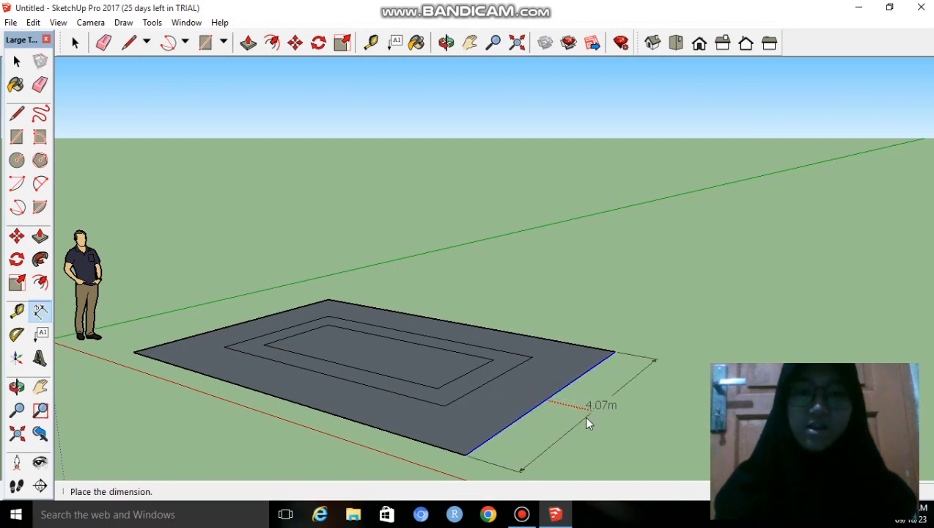
left_click(583, 414)
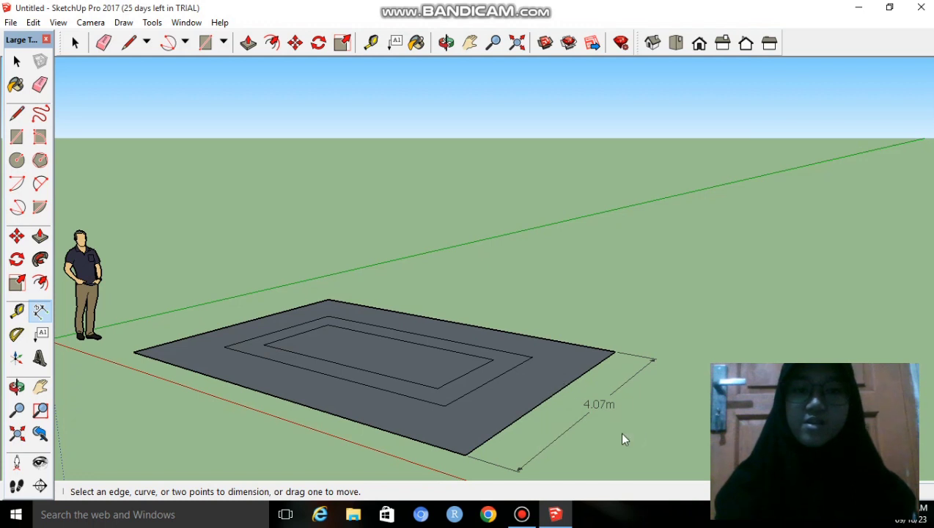
left_click(472, 324)
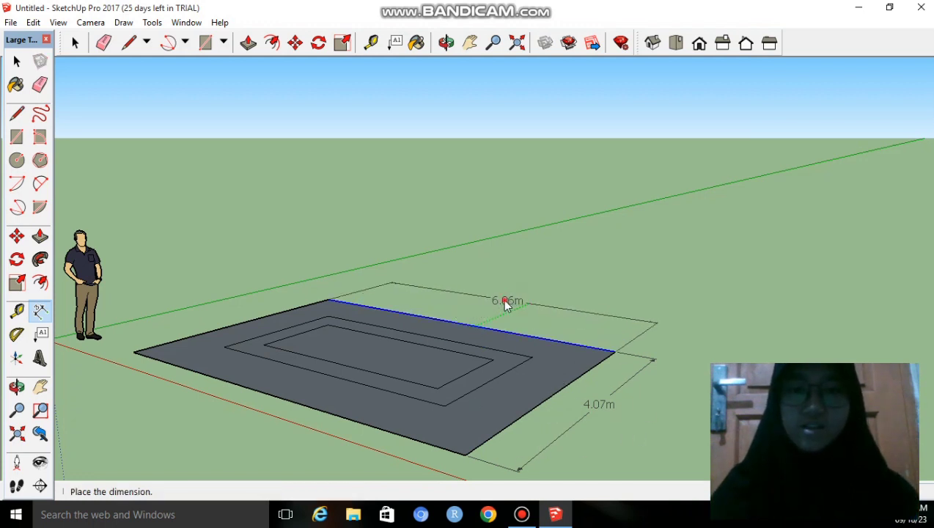
left_click(504, 302)
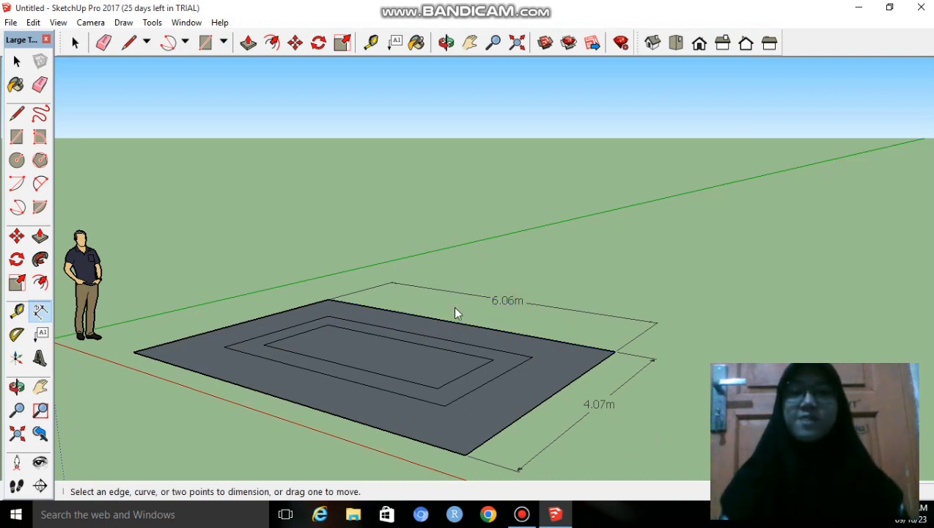
Draw a second rectangle of about 8.75 m² on the empty ground beyond the dimensioned short edge.
left_click(19, 335)
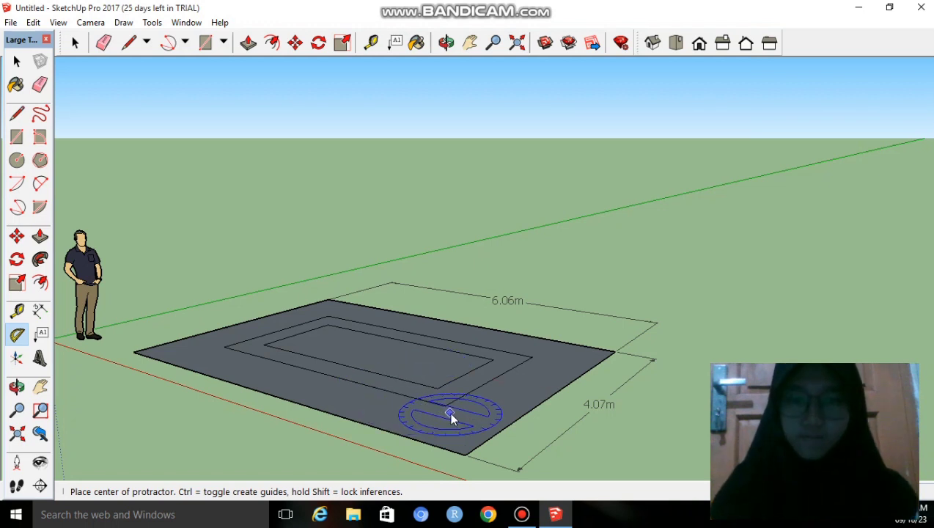
left_click(16, 137)
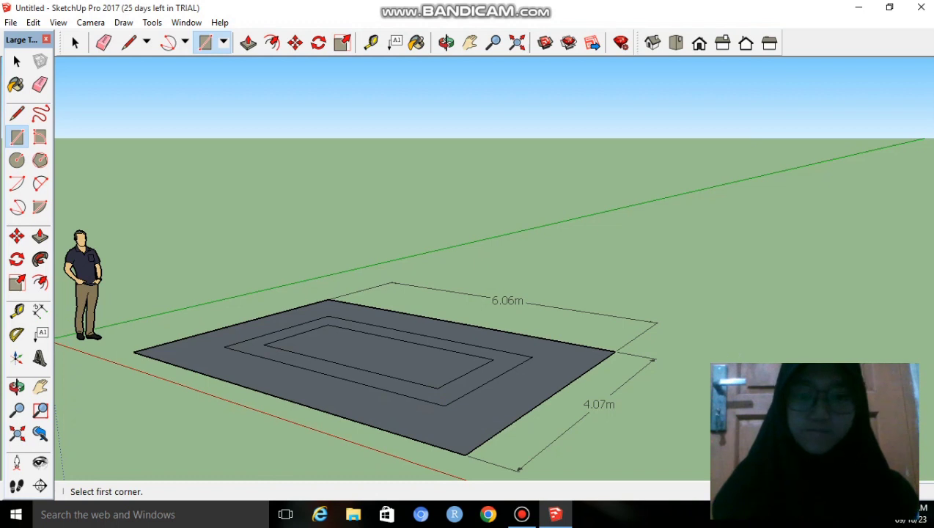
key("space")
middle_click_drag(735, 373, 608, 348, "shift")
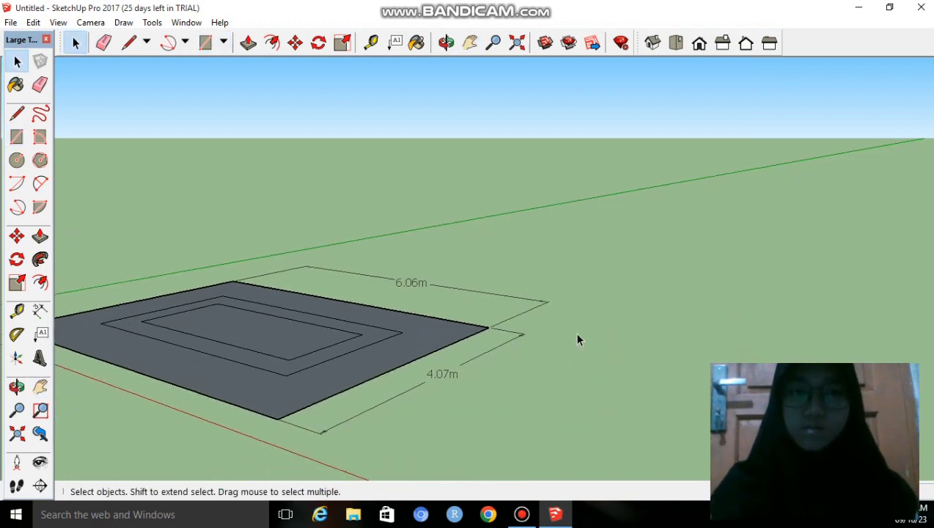
left_click(17, 137)
left_click(627, 319)
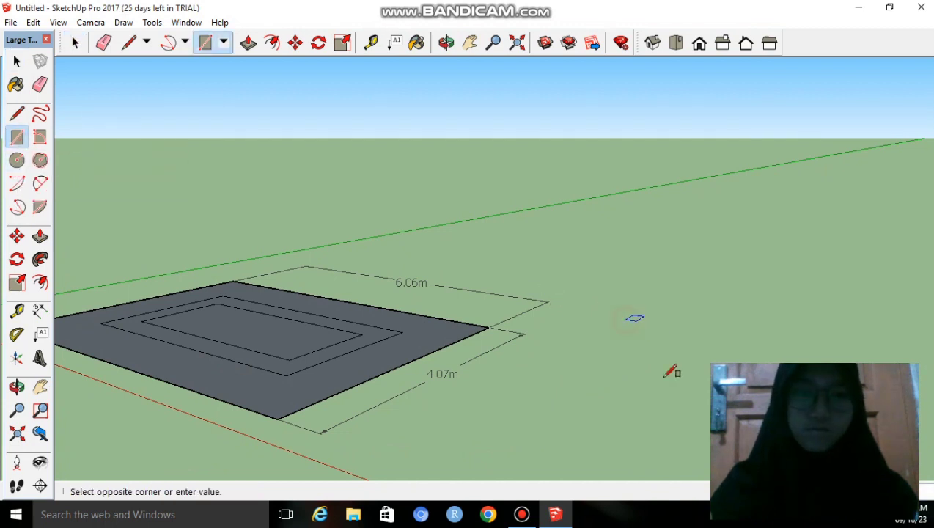
left_click(732, 441)
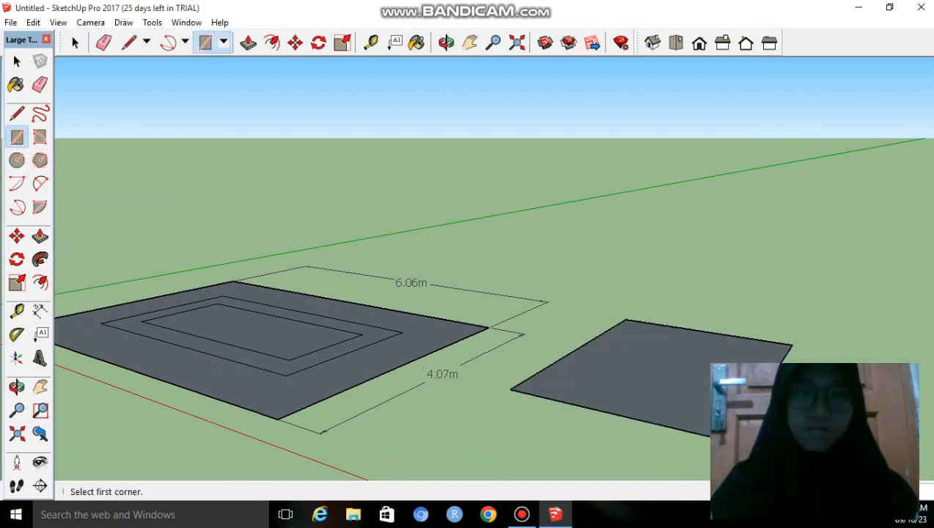
Create an angled guide line through the middle of the second rectangle with the Protractor, aligning its base to the green axis.
left_click(17, 335)
left_click(661, 368)
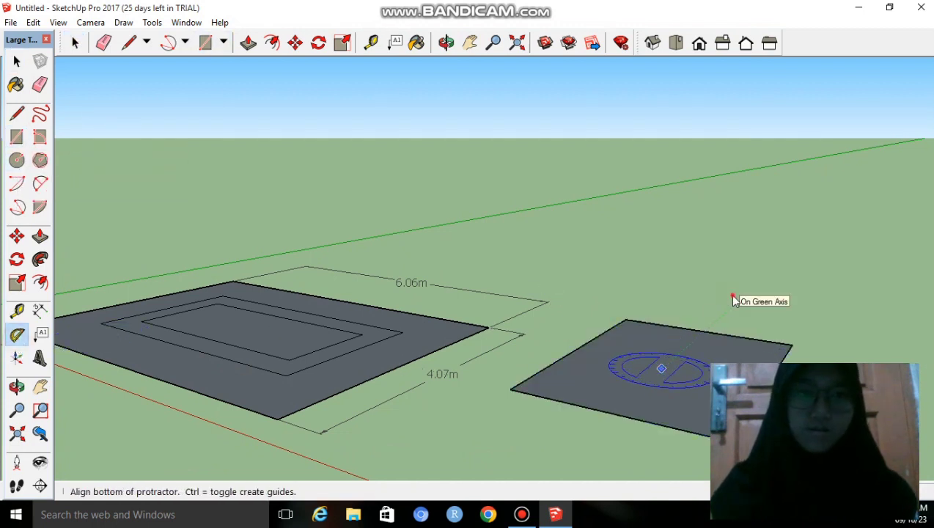
left_click(732, 299)
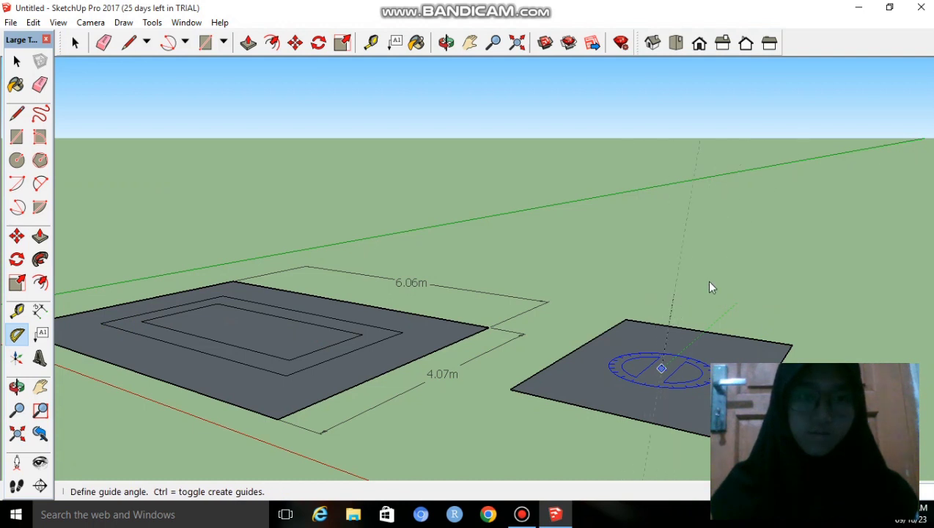
left_click(748, 338)
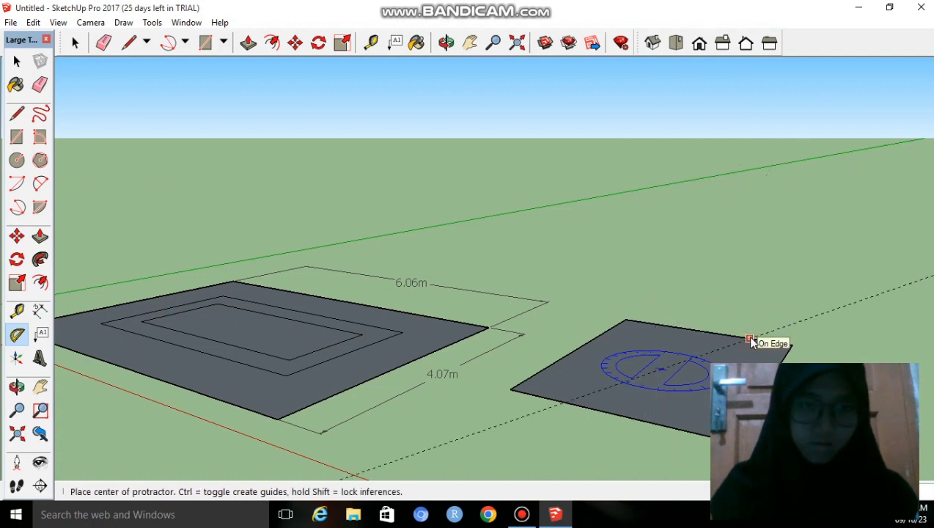
Add another Protractor guide line crossing the first one on the second rectangle, then clear both guides.
left_click(682, 362)
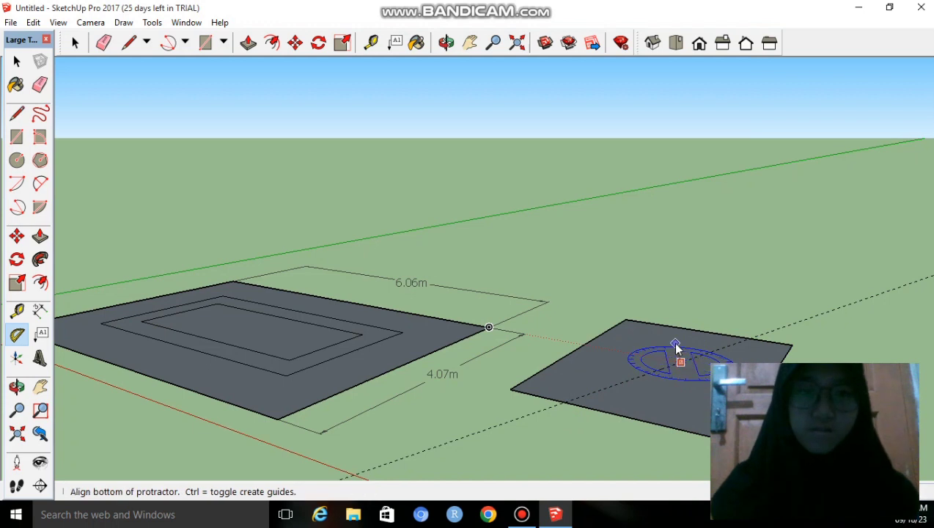
left_click(592, 346)
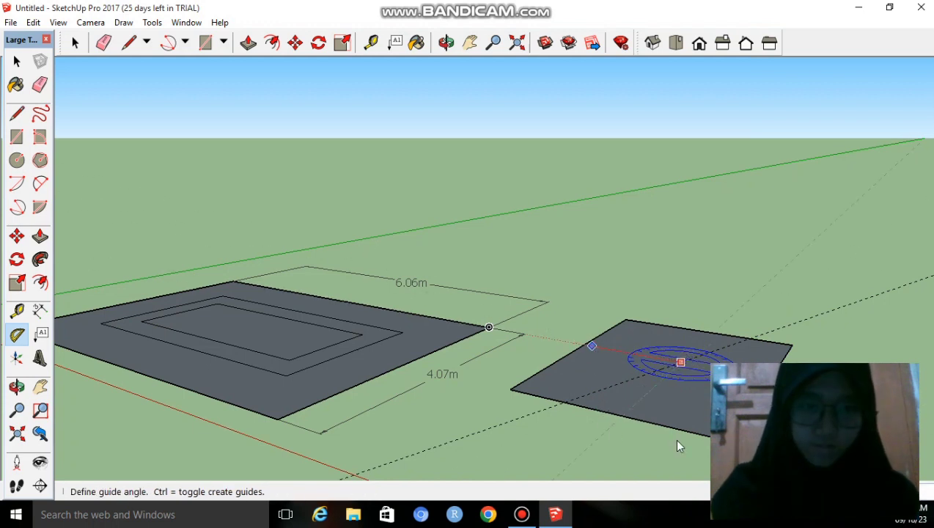
left_click(680, 362)
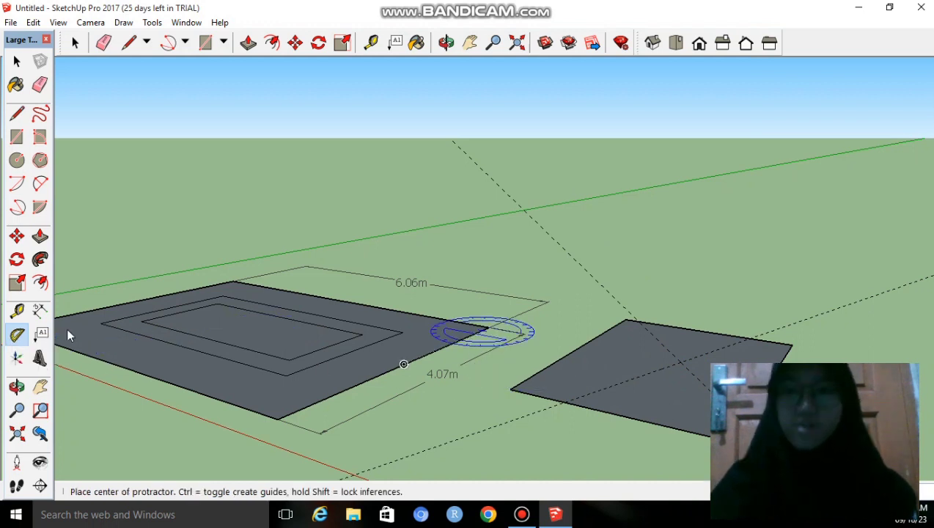
left_click(17, 335)
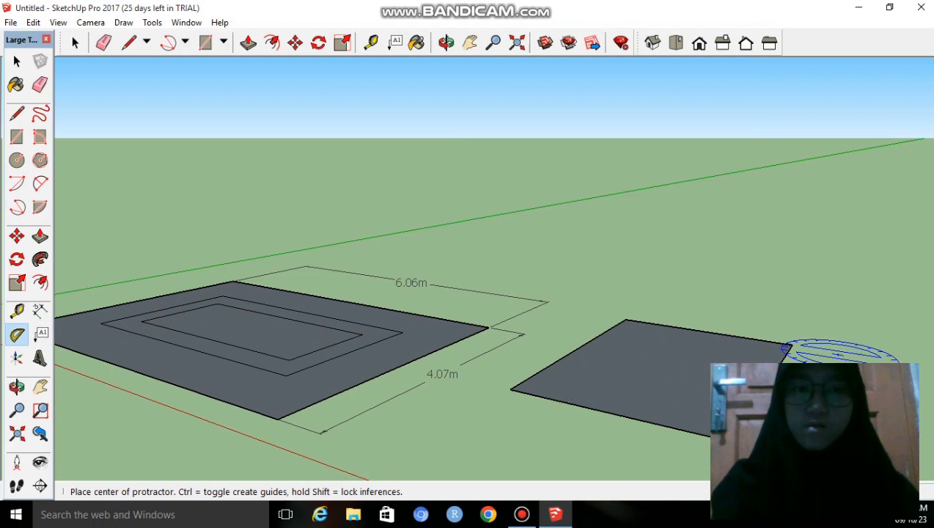
Attach a leader text reading "kotak" to the face of the second rectangle, placing the label above it and nudging it slightly.
left_click(41, 335)
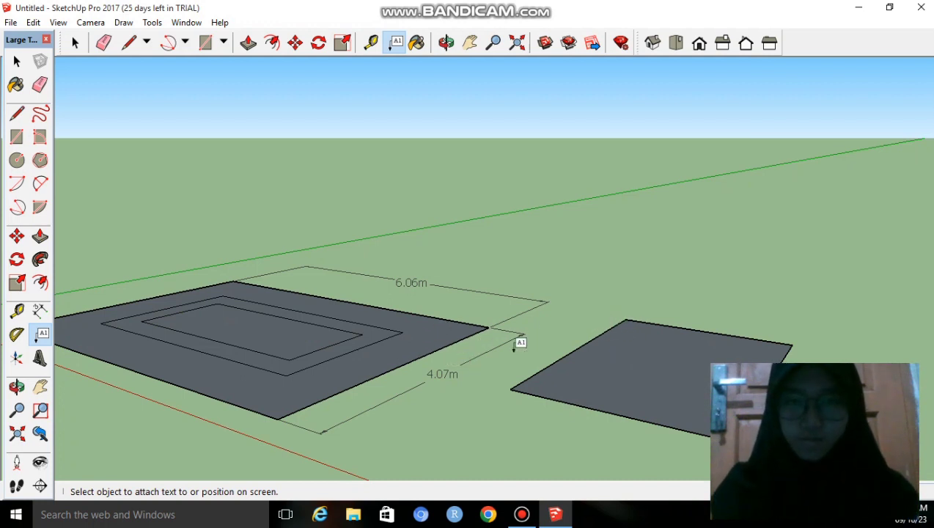
left_click(618, 353)
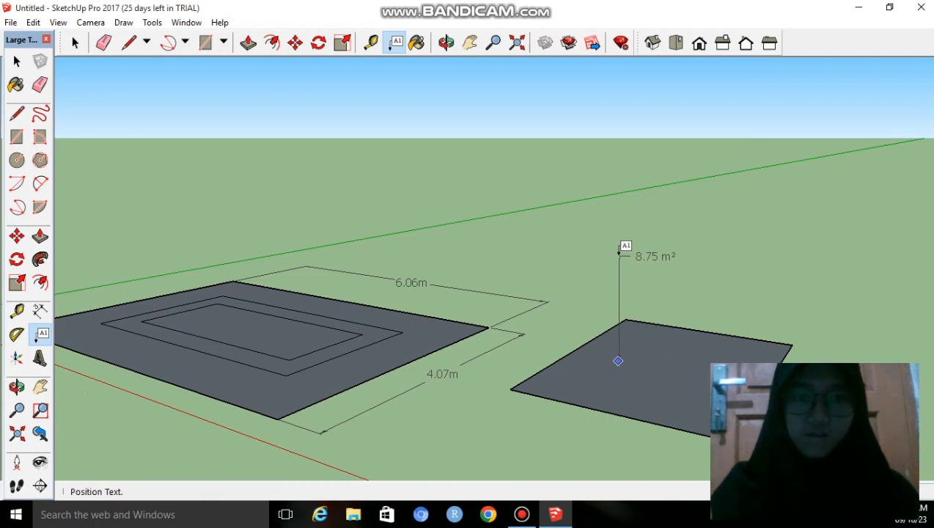
left_click(620, 256)
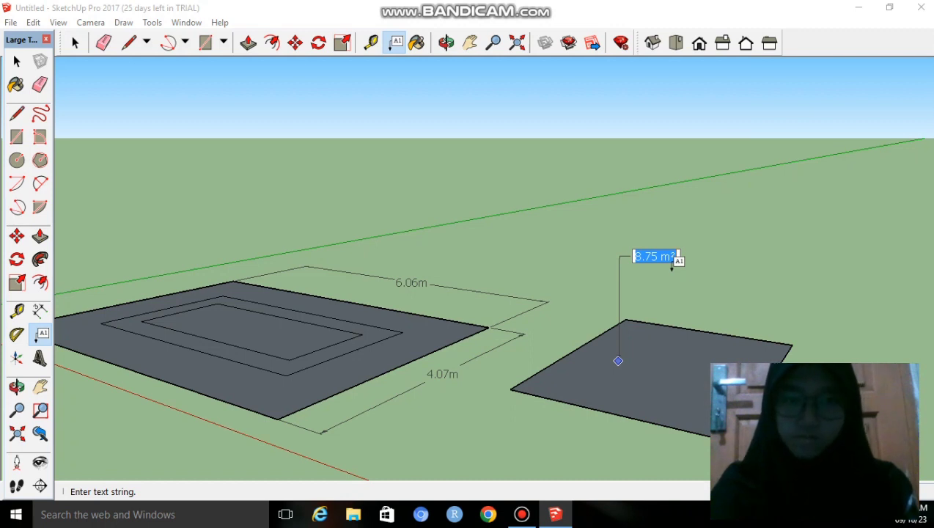
type("ko")
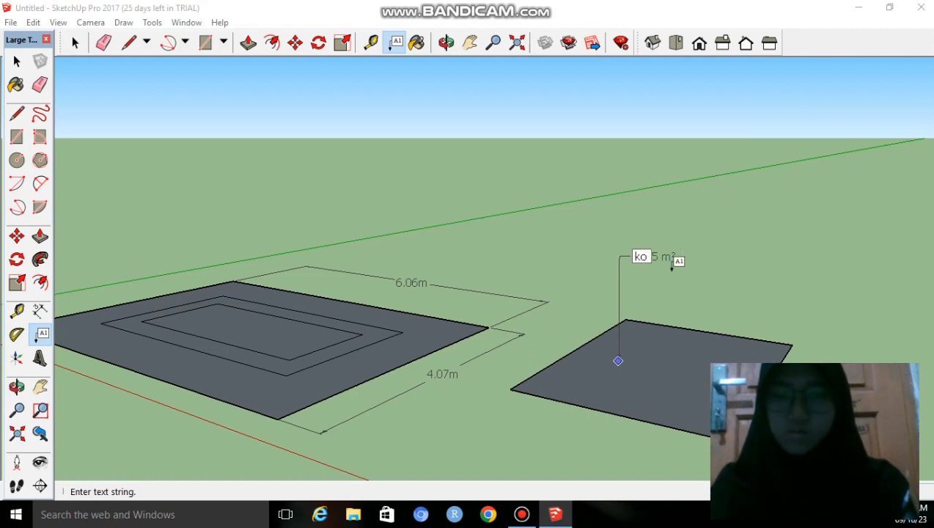
type("tak")
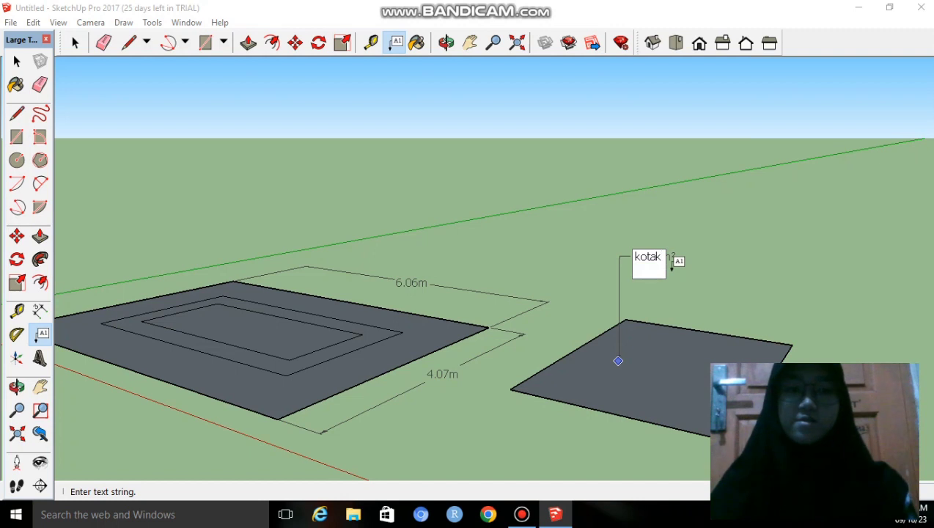
key("Escape")
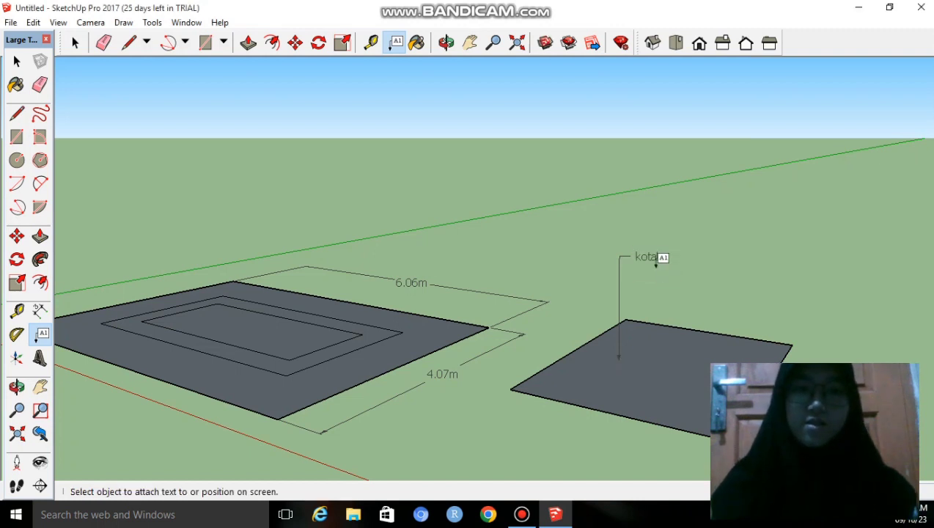
left_click(653, 261)
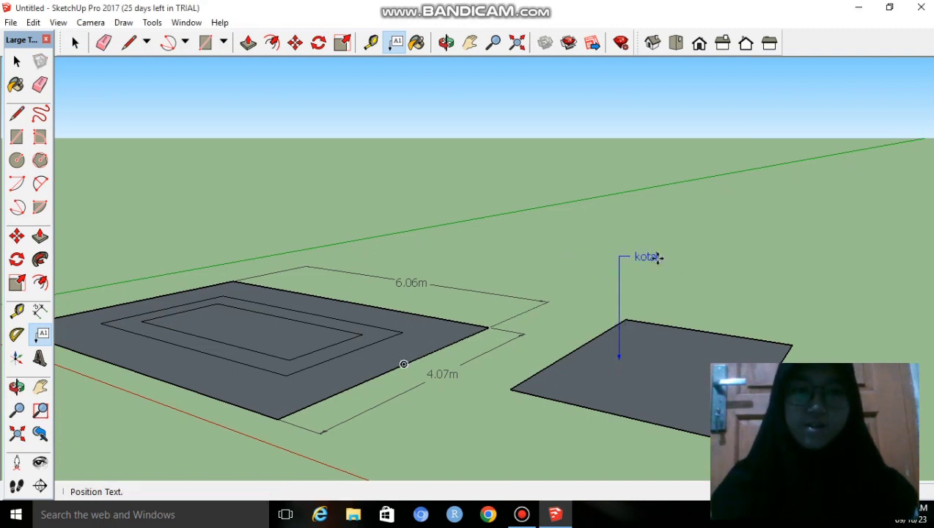
left_click(655, 255)
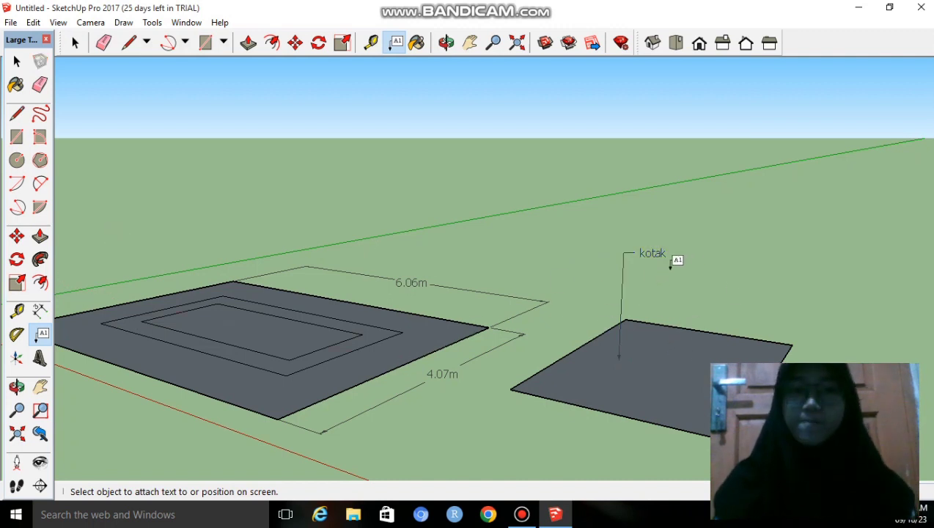
Try moving the drawing axes to the empty ground in front of the figure with reversed red and green directions, and undo the change.
left_click(17, 359)
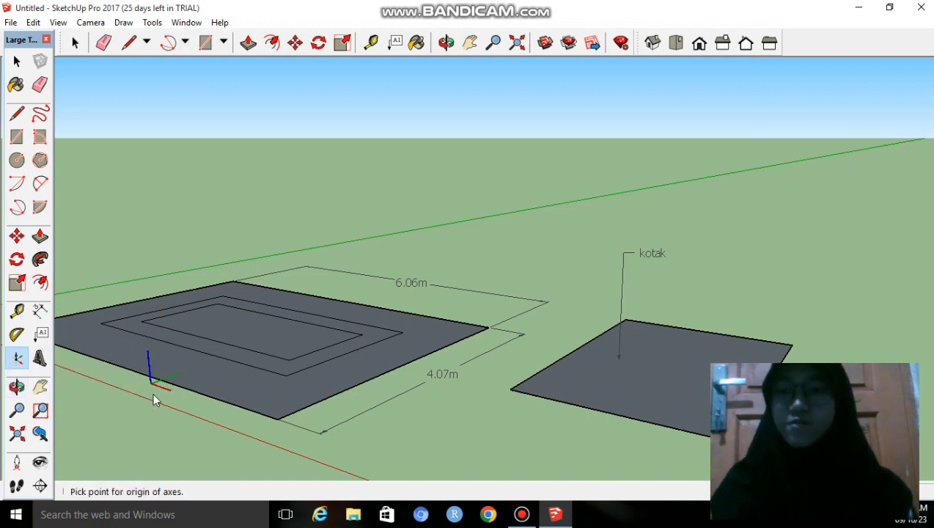
key("space")
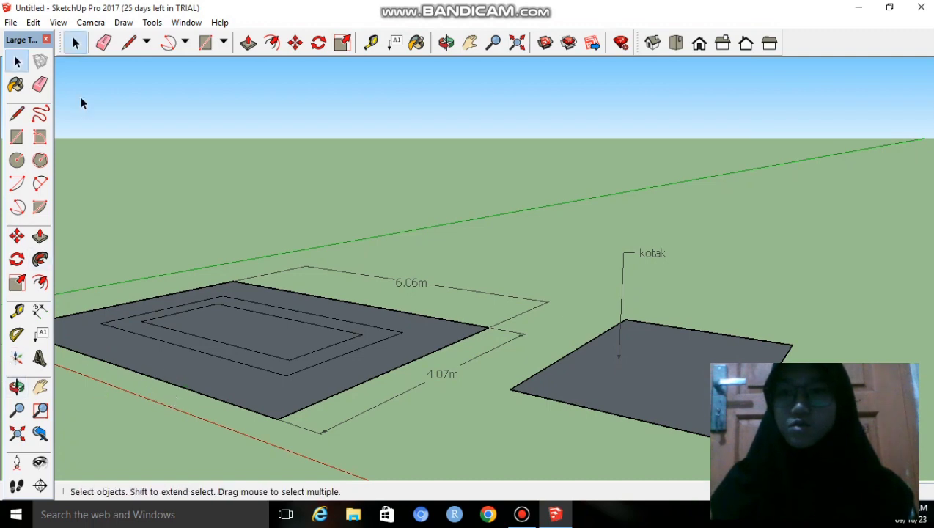
key("h")
left_click_drag(139, 301, 425, 286)
left_click(18, 357)
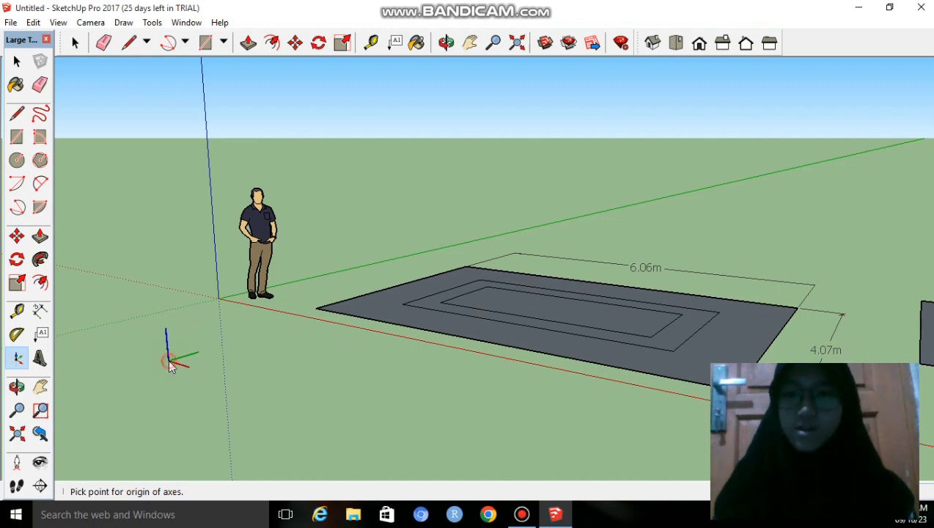
left_click(169, 361)
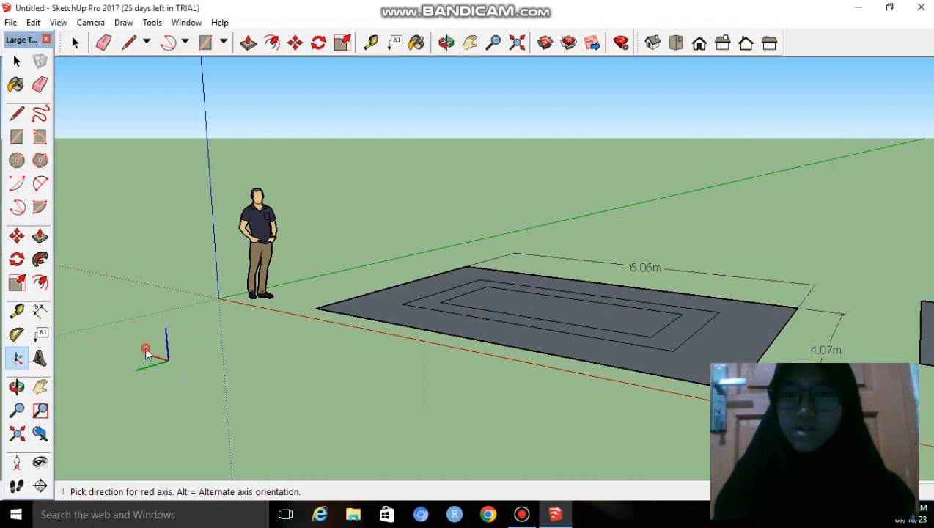
left_click(146, 350)
left_click(135, 356)
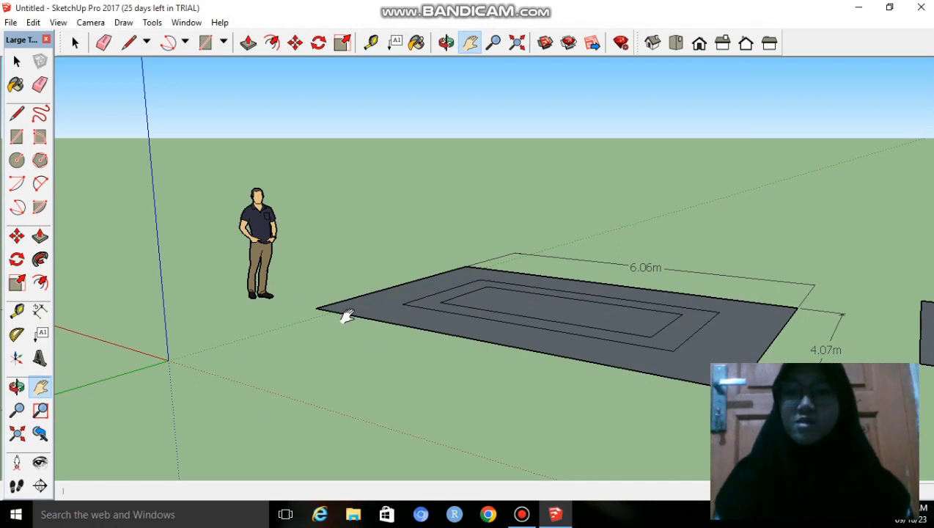
key("ctrl+z")
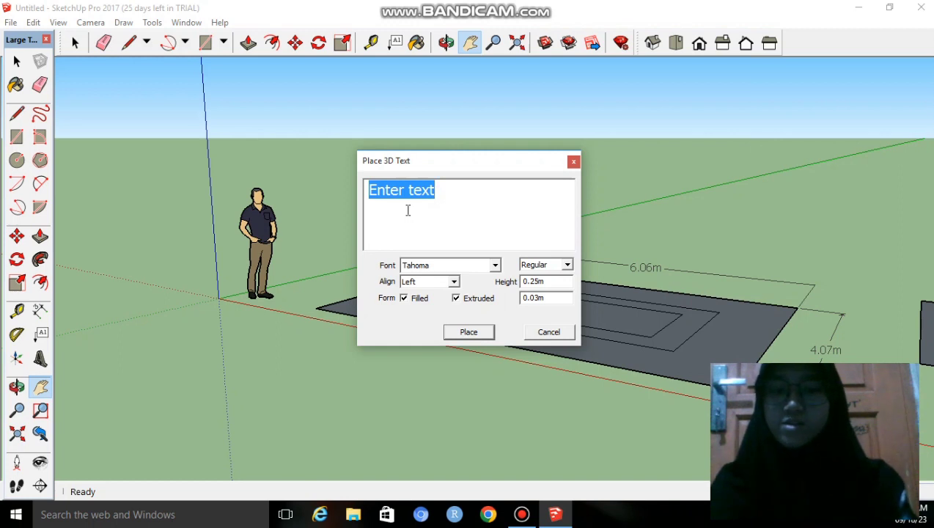
Place the 3D text "Kotak" flat on the large dimensioned rectangle, near its front corner farthest from the figure.
type("Kot")
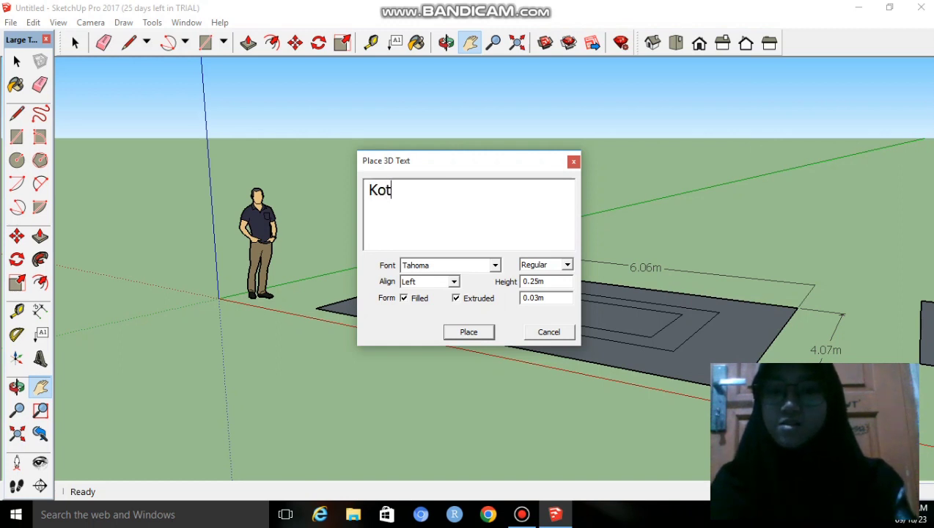
type("ak")
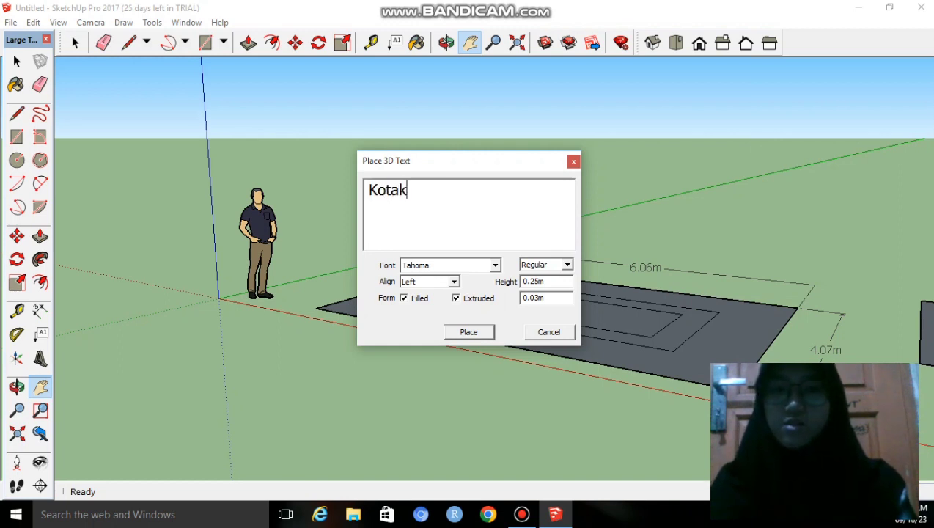
left_click(469, 332)
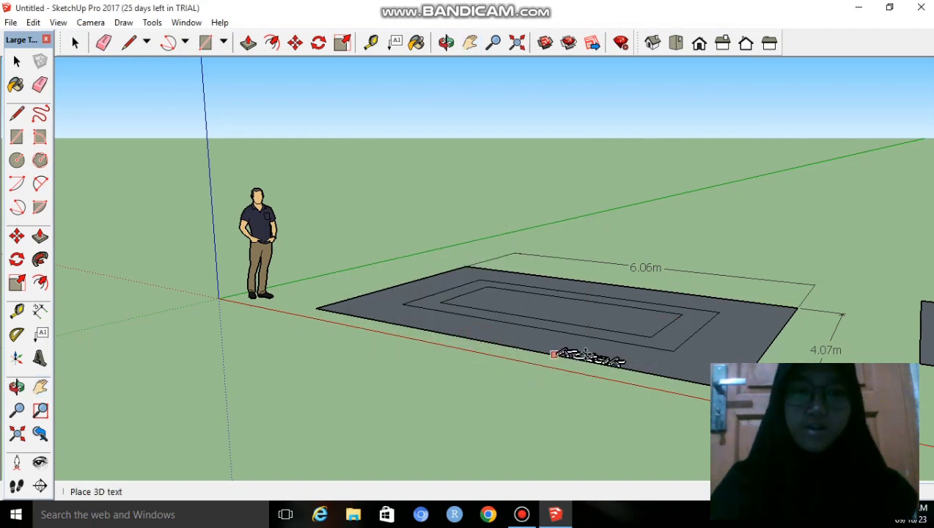
left_click(651, 365)
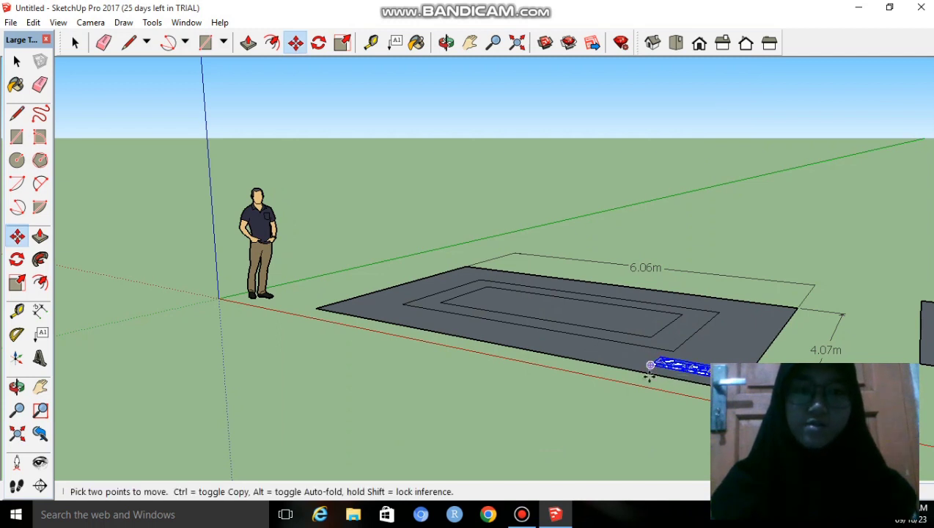
Orbit the camera to view the large rectangle and its 3D text from higher above and from a different side.
scroll(771, 343, "up", 2)
scroll(781, 323, "down", 2)
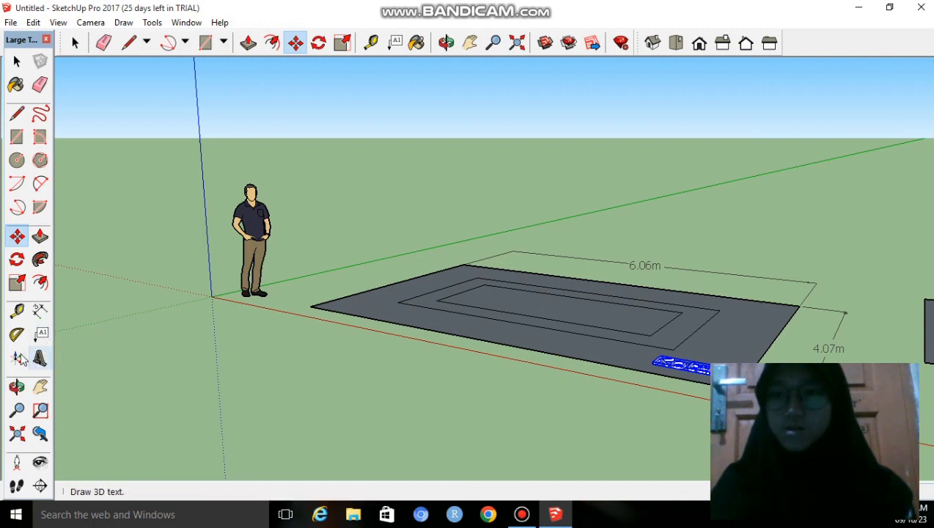
left_click(17, 387)
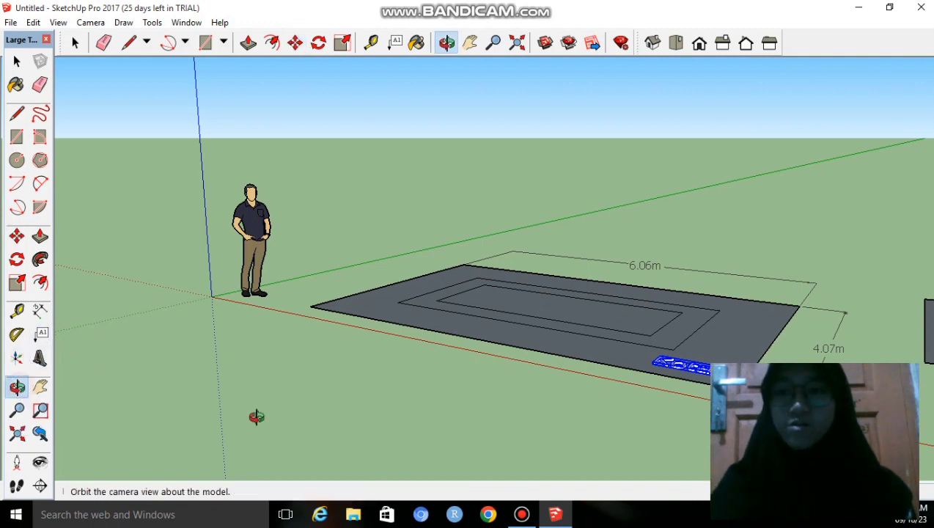
left_click_drag(705, 345, 641, 423)
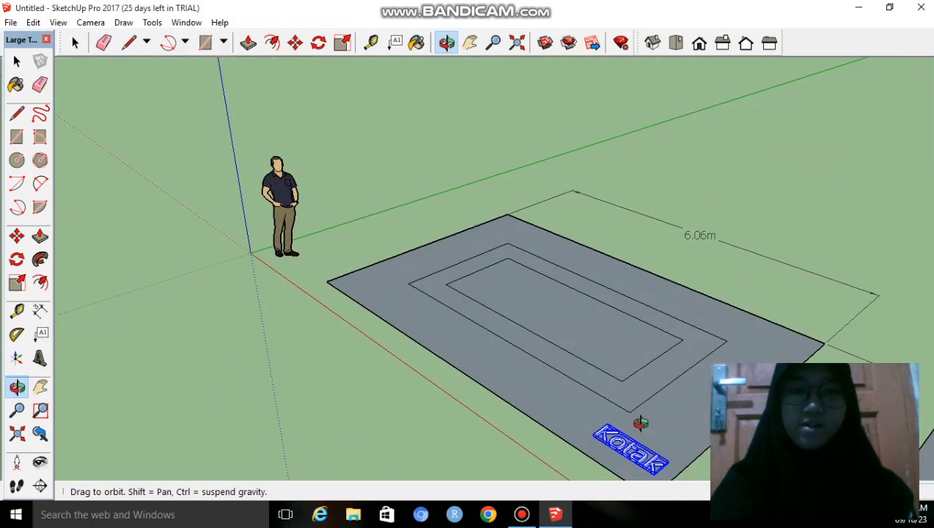
left_click_drag(583, 350, 716, 455)
Pan the view back and forth across the large rectangle, the figure and the labelled second rectangle.
left_click(40, 389)
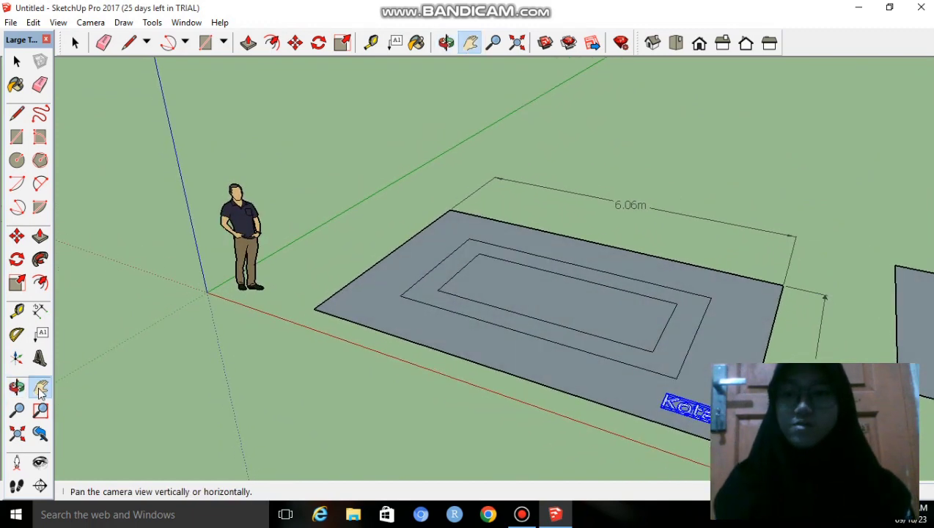
left_click_drag(587, 334, 525, 335)
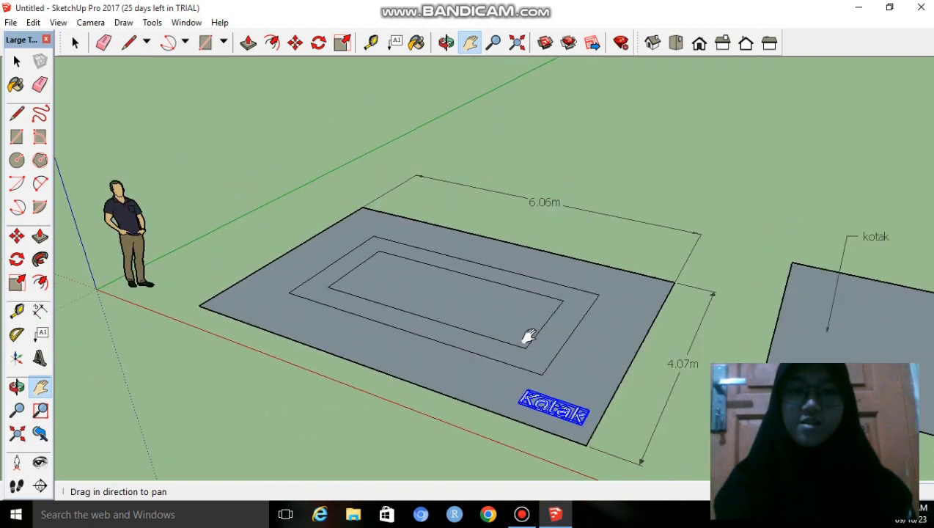
left_click_drag(617, 319, 619, 296)
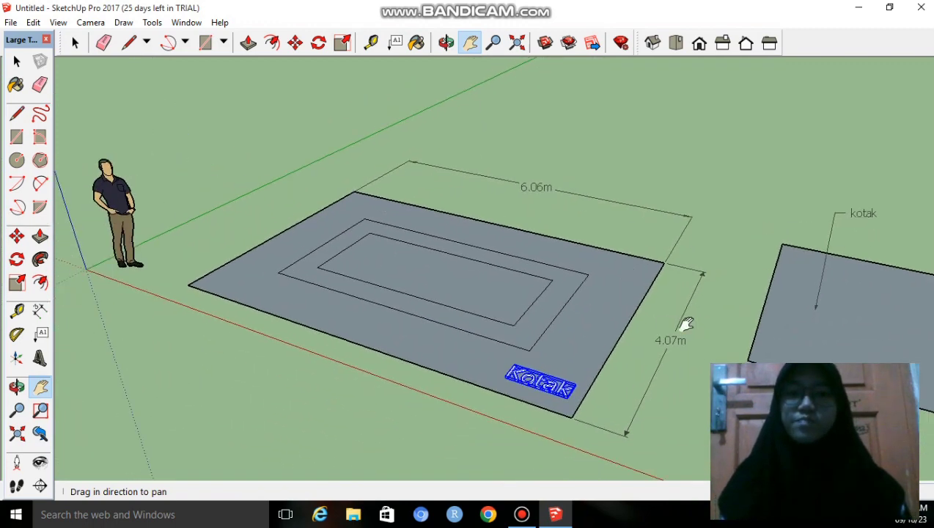
left_click_drag(673, 284, 451, 397)
left_click_drag(501, 246, 563, 192)
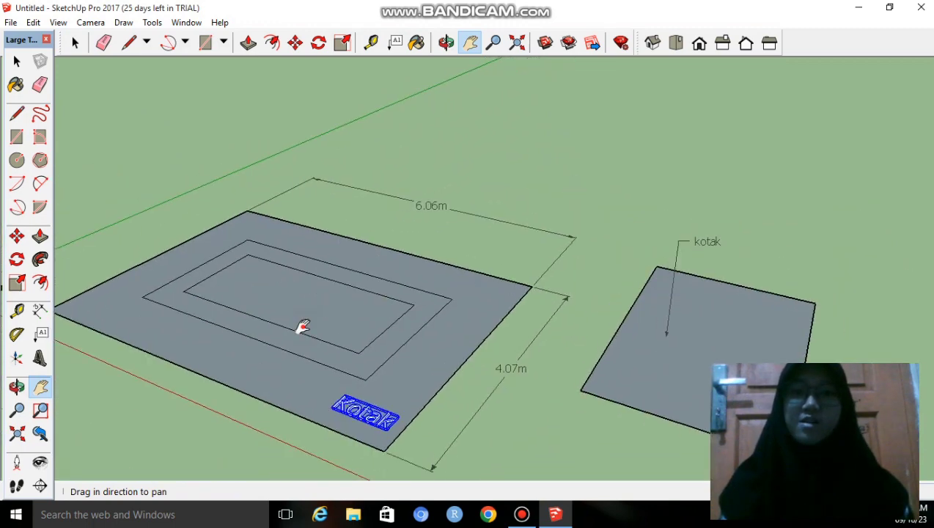
left_click_drag(302, 327, 462, 283)
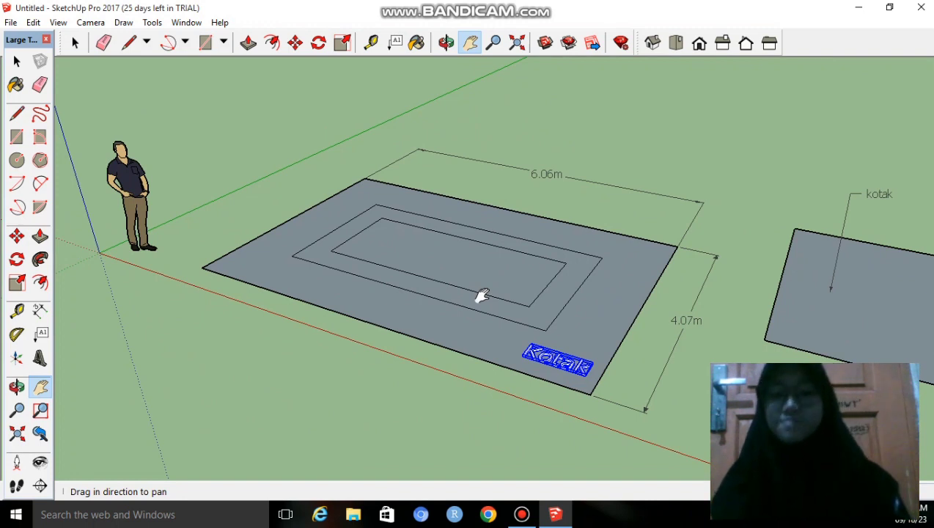
left_click_drag(515, 285, 511, 346)
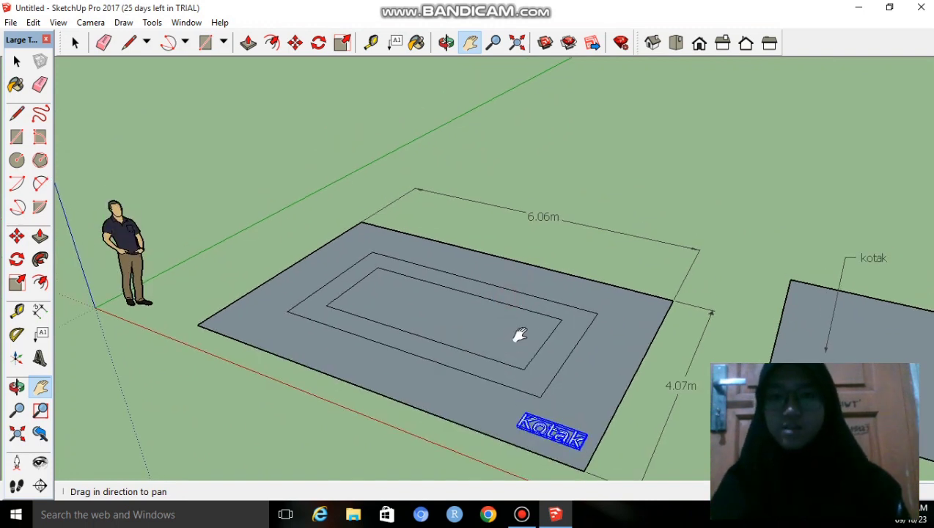
Demonstrate the Zoom tool by moving repeatedly closer to and farther from the large rectangle and its 3D text.
left_click(39, 432)
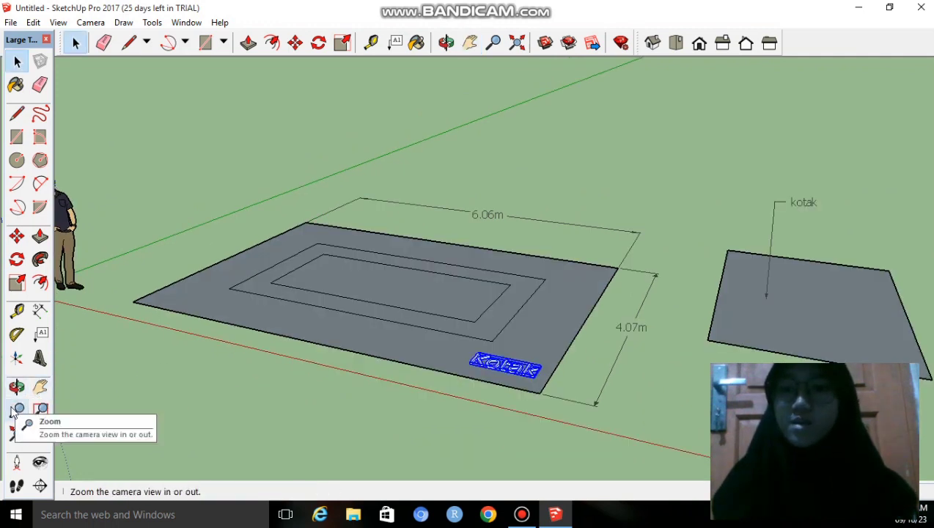
left_click(18, 411)
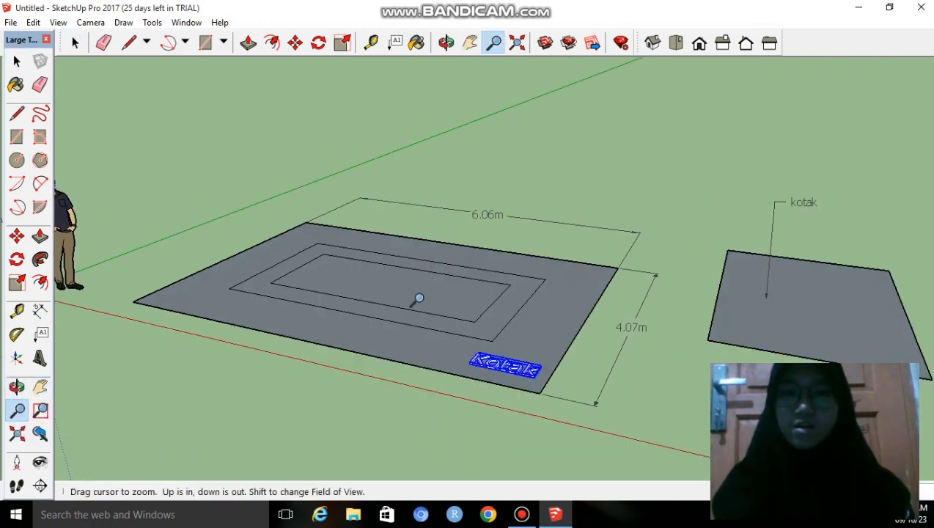
scroll(418, 299, "up", 2)
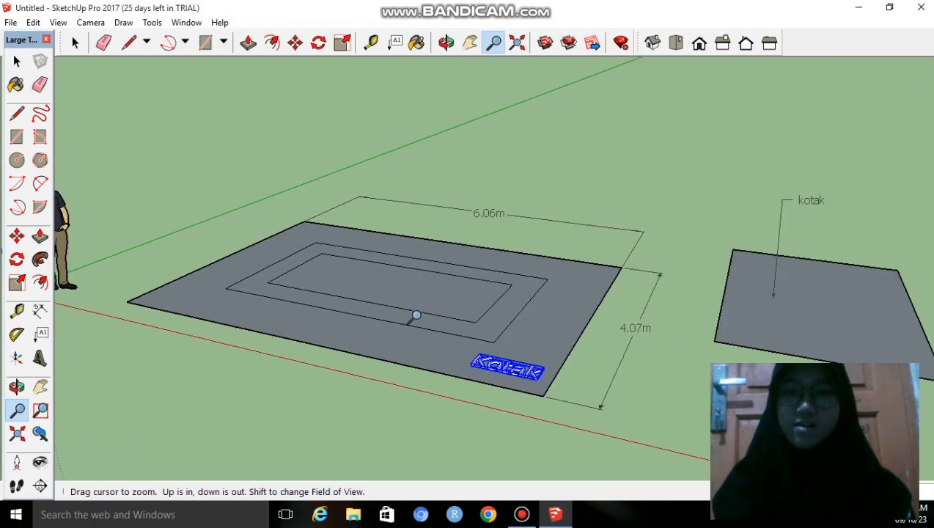
scroll(415, 315, "down", 2)
scroll(415, 315, "up", 4)
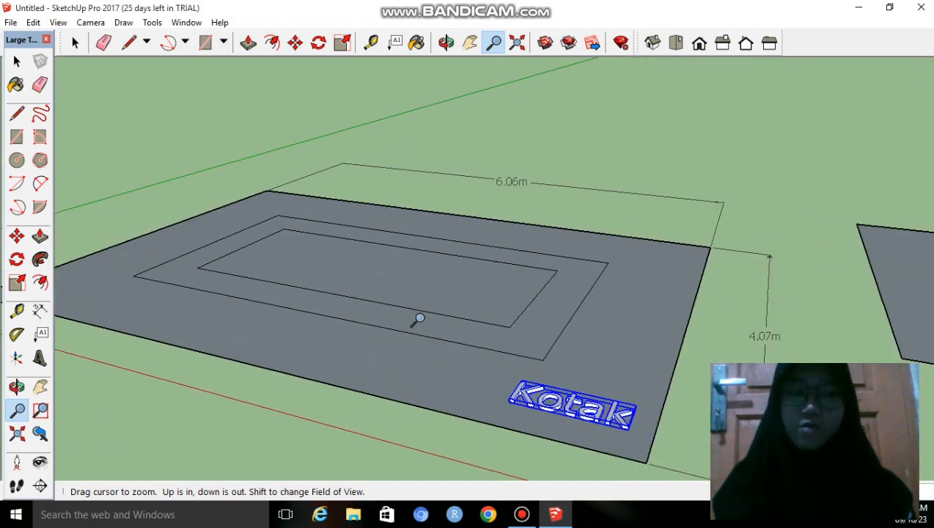
scroll(421, 341, "down", 2)
scroll(422, 340, "up", 3)
scroll(421, 341, "down", 2)
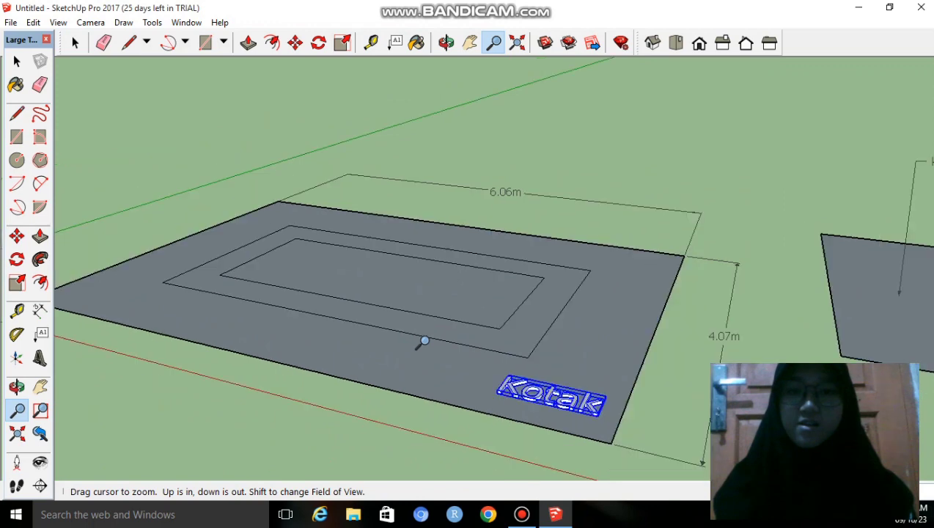
scroll(423, 342, "down", 2)
scroll(424, 341, "up", 1)
scroll(423, 342, "down", 1)
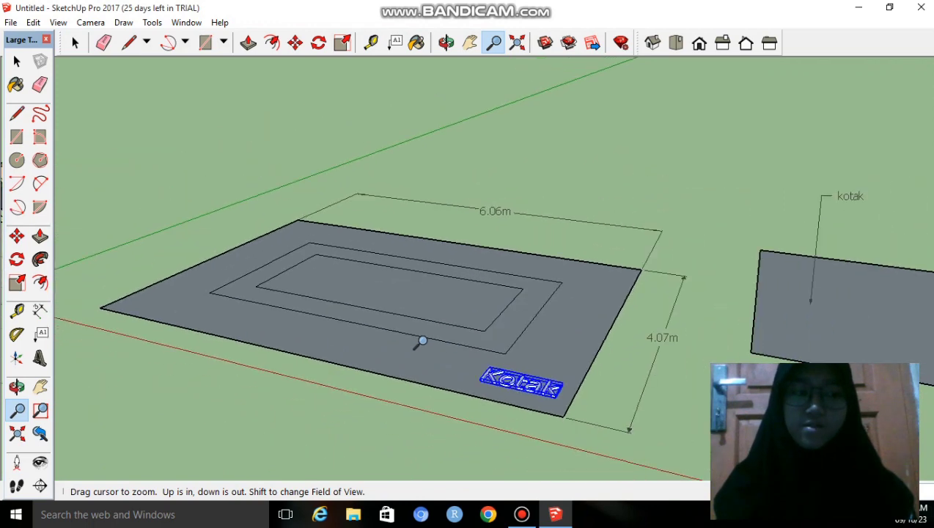
scroll(421, 340, "up", 2)
scroll(421, 340, "down", 1)
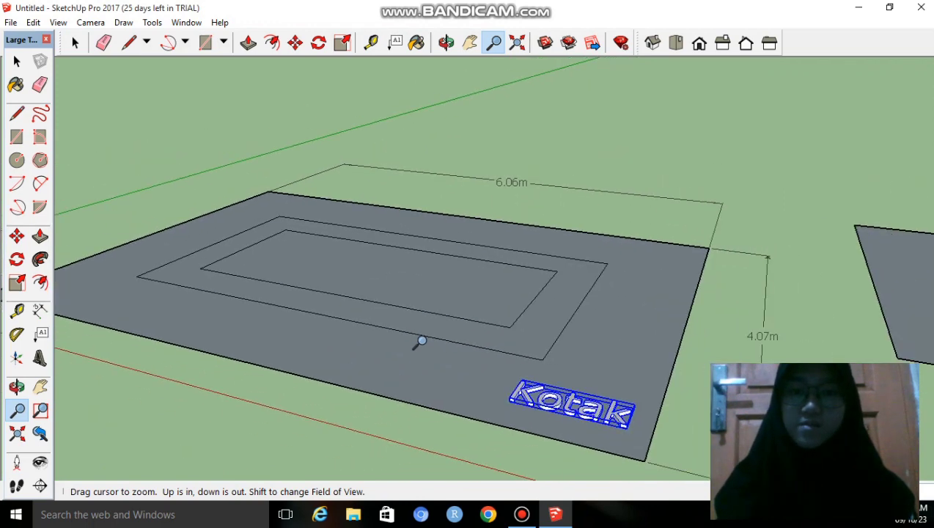
scroll(422, 341, "down", 2)
scroll(419, 343, "up", 2)
scroll(415, 339, "down", 1)
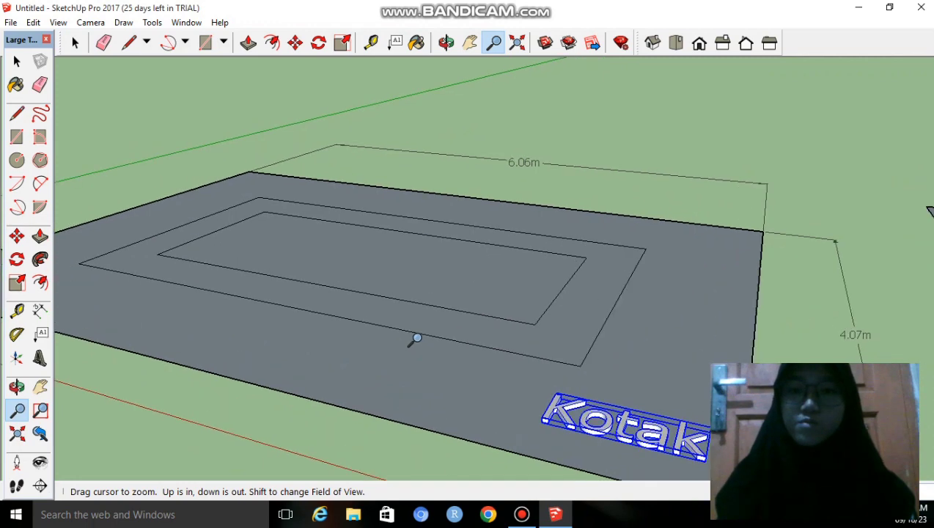
Zoom in and out again, ending far enough away to see the figure and both rectangles together.
scroll(414, 339, "up", 1)
scroll(414, 339, "down", 3)
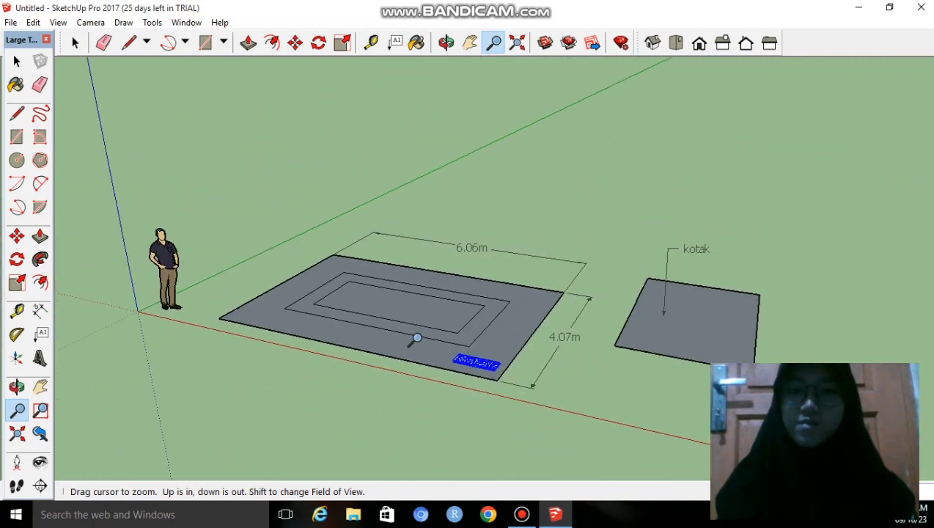
scroll(417, 337, "up", 3)
scroll(416, 337, "down", 4)
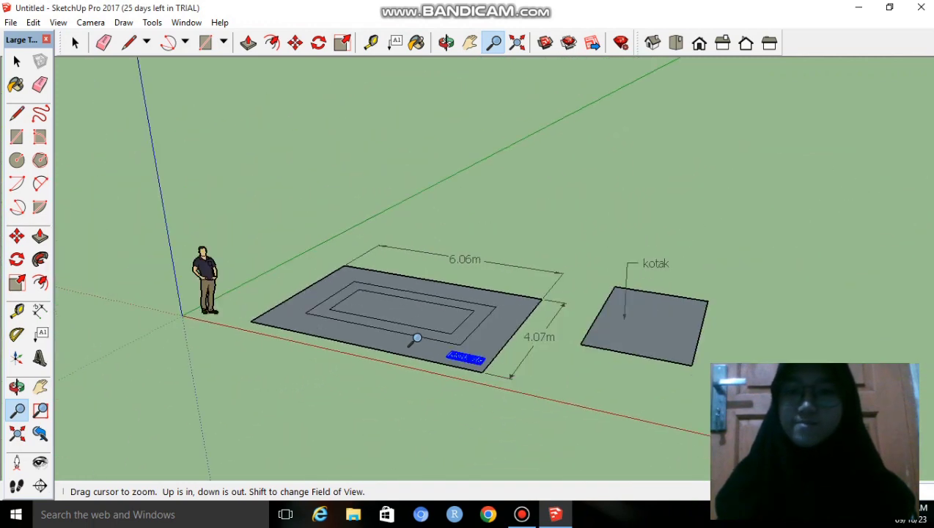
Clear the selection, zoom to a window around the figure's torso and return to the previous camera view.
left_click(41, 410)
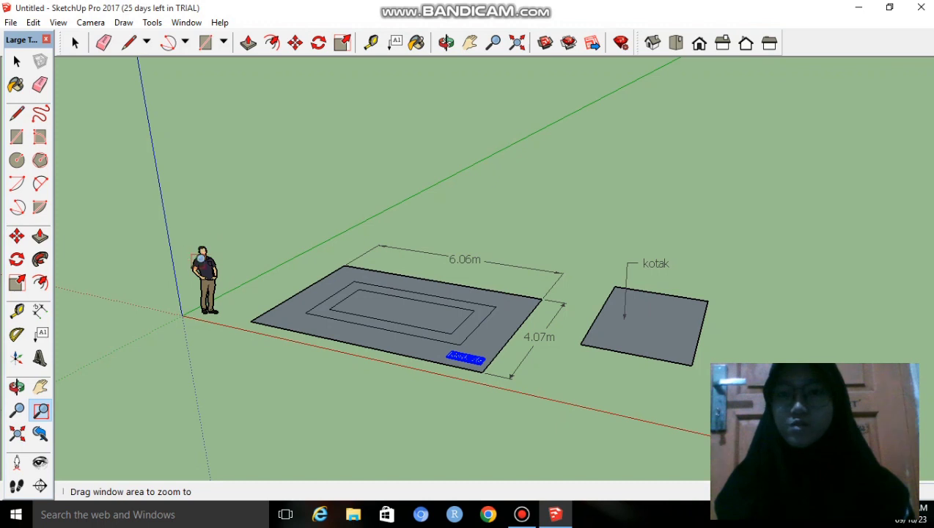
key("space")
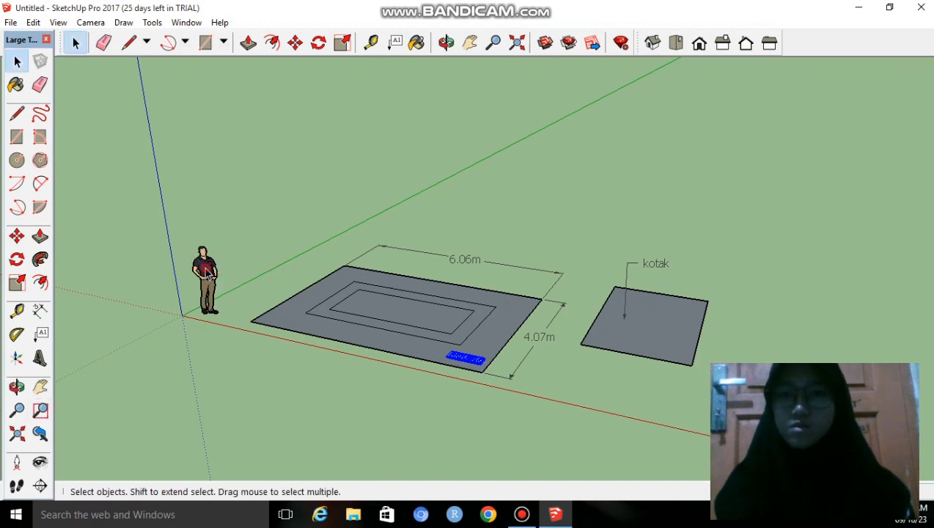
left_click(207, 272)
left_click(278, 279)
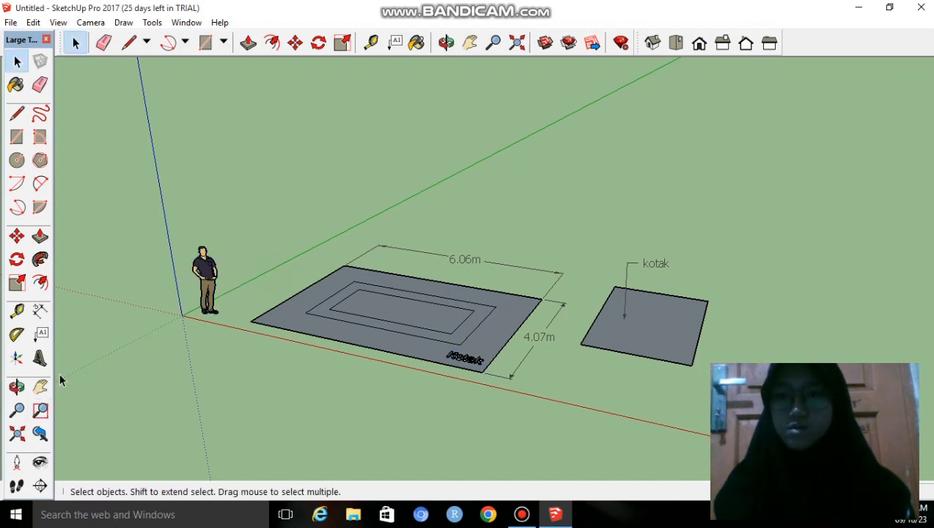
left_click(40, 408)
left_click_drag(158, 255, 228, 270)
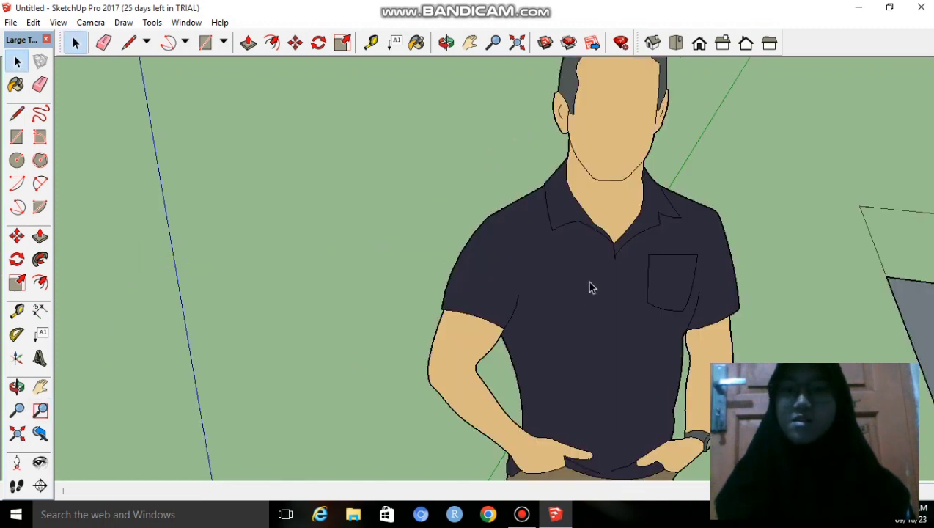
key("space")
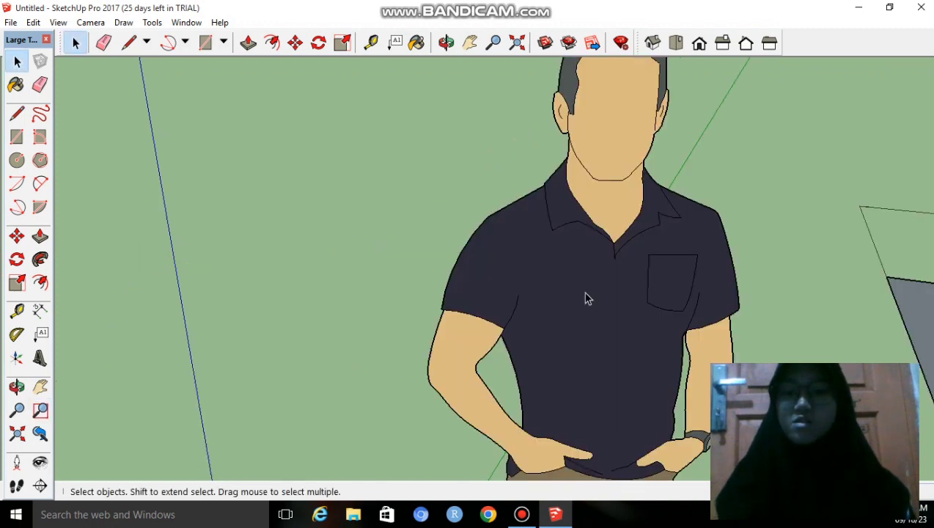
left_click(40, 434)
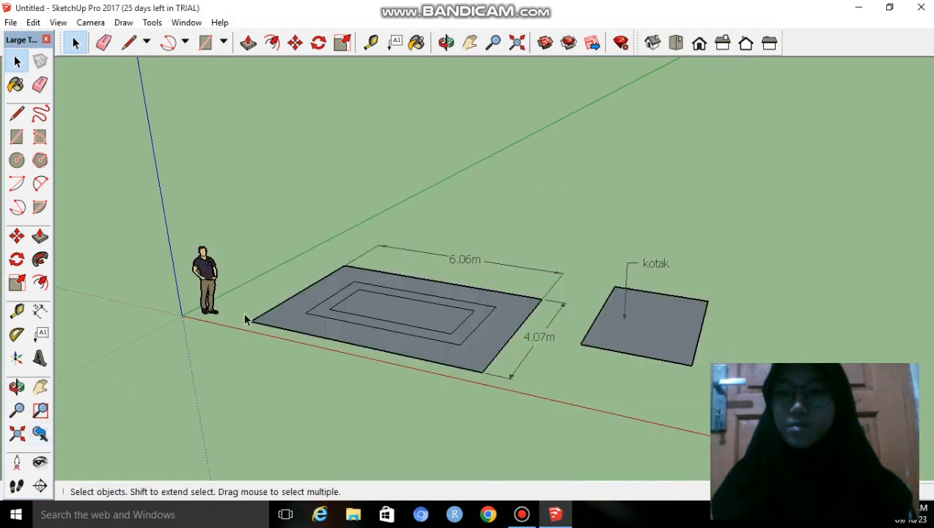
Zoom to a window around the figure's head and shoulders and restore the previous camera view.
left_click(41, 410)
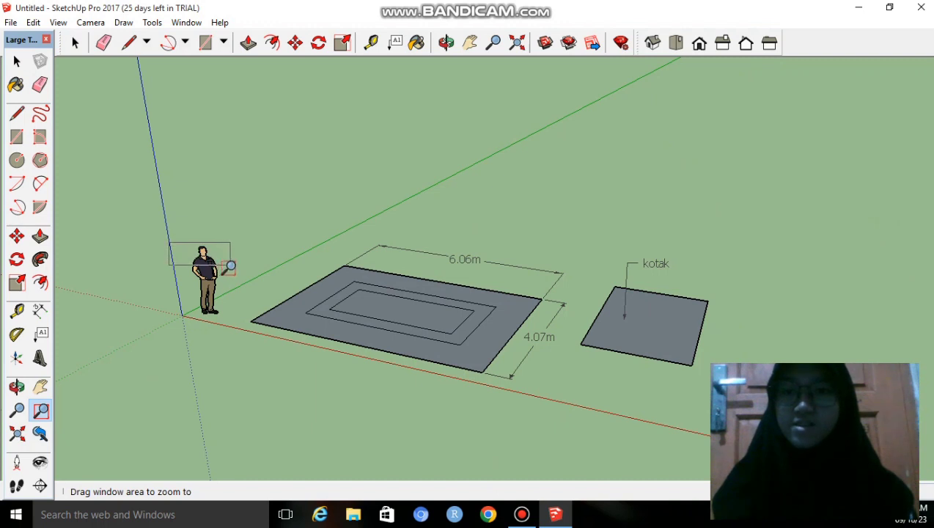
left_click_drag(229, 267, 233, 272)
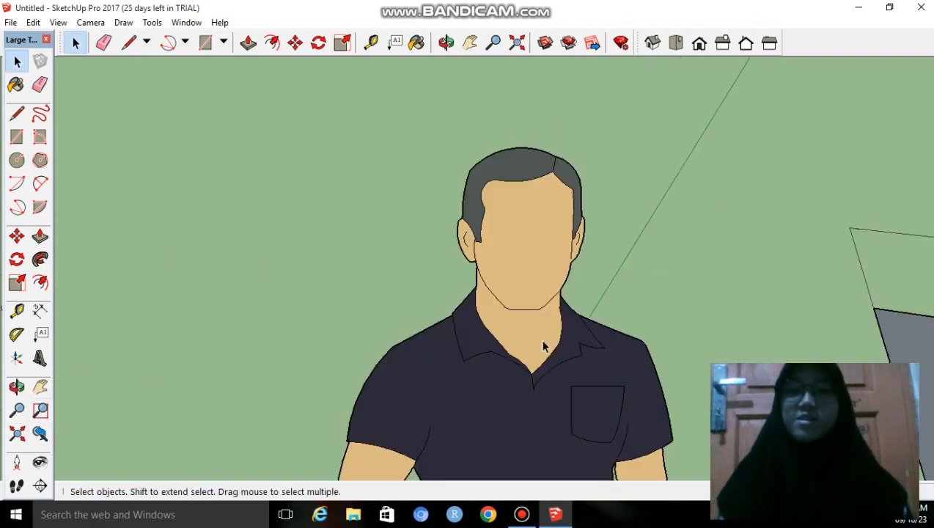
left_click(40, 434)
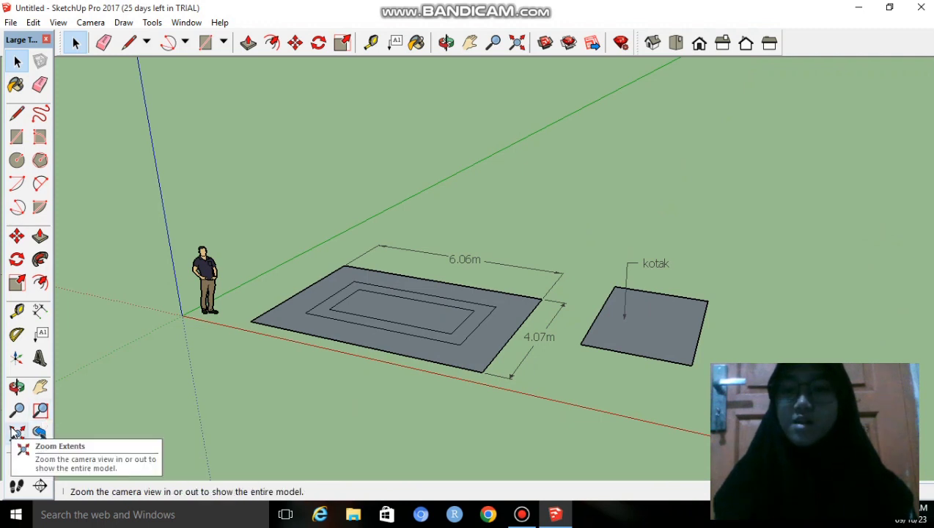
Demonstrate Zoom Extents with both rectangles in the model, trying the previous camera view and panning across the rectangles.
left_click(16, 433)
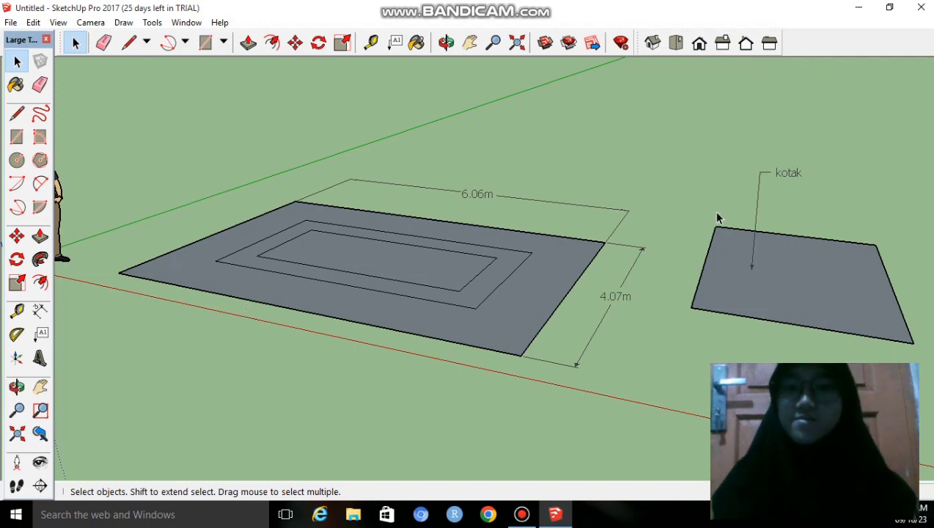
left_click(17, 411)
left_click(40, 387)
left_click(41, 433)
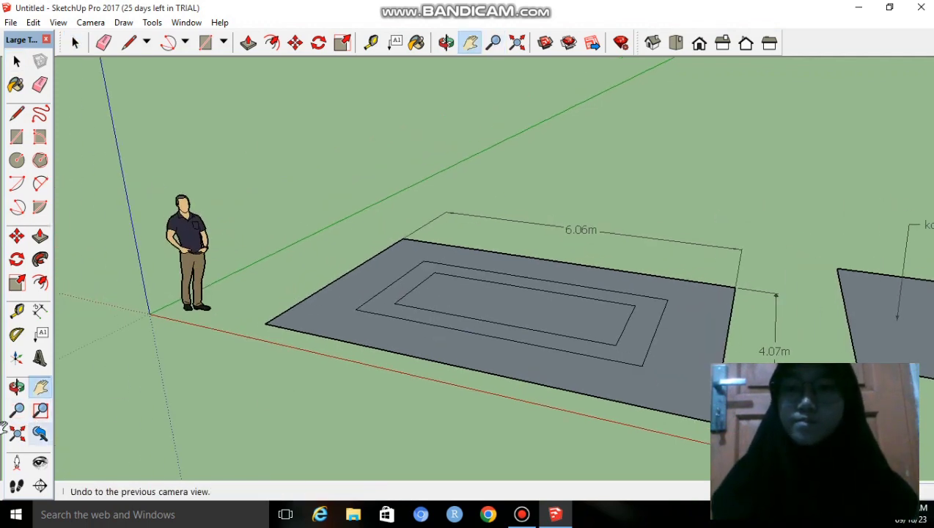
left_click_drag(389, 390, 261, 341)
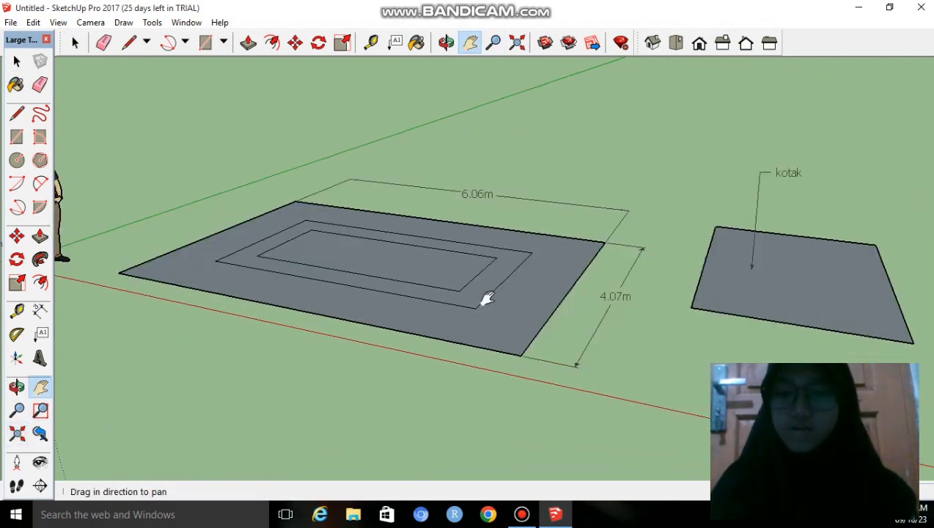
Delete both rectangles with their dimensions and label, and erase the leftover edges so only the figure remains.
key("space")
left_click_drag(180, 158, 922, 411)
key("Delete")
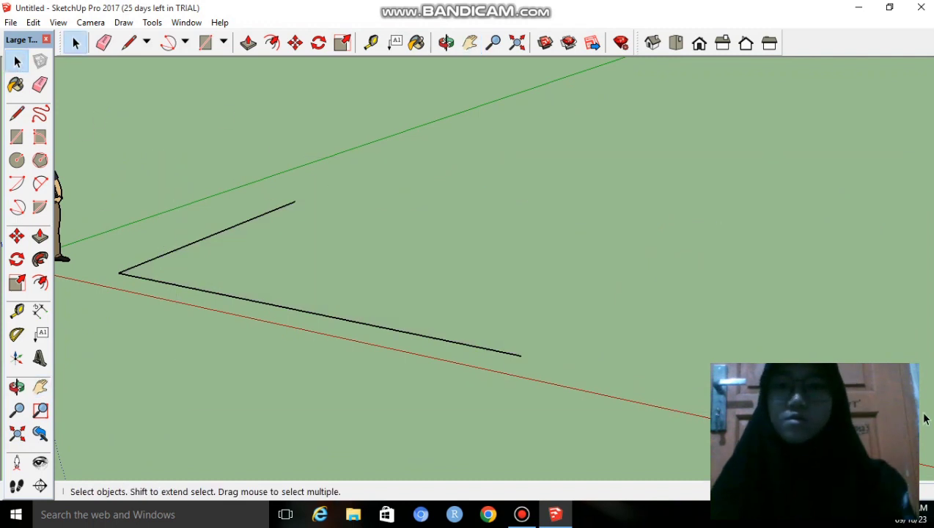
left_click(38, 87)
left_click_drag(160, 238, 176, 296)
left_click(40, 387)
left_click_drag(89, 286, 321, 375)
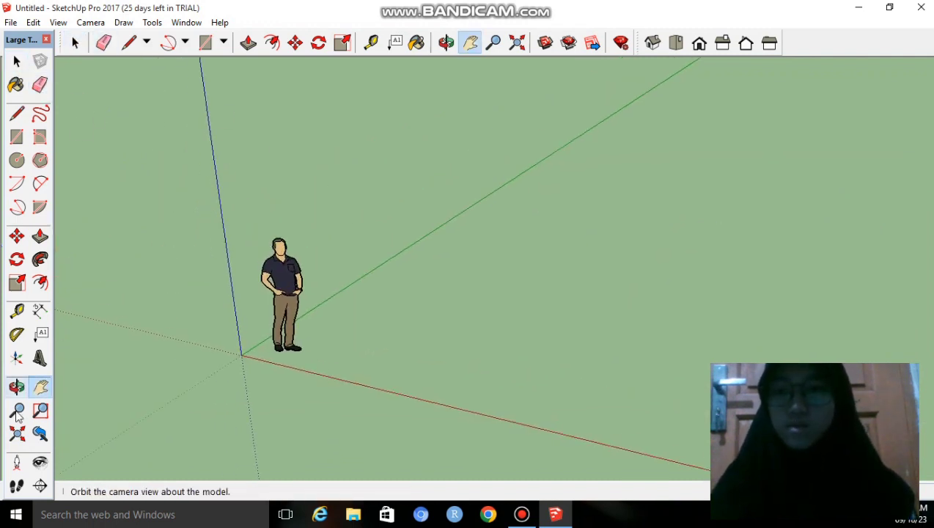
Zoom to the extents of the figure, go back to the previous view and zoom to the extents again.
left_click(17, 433)
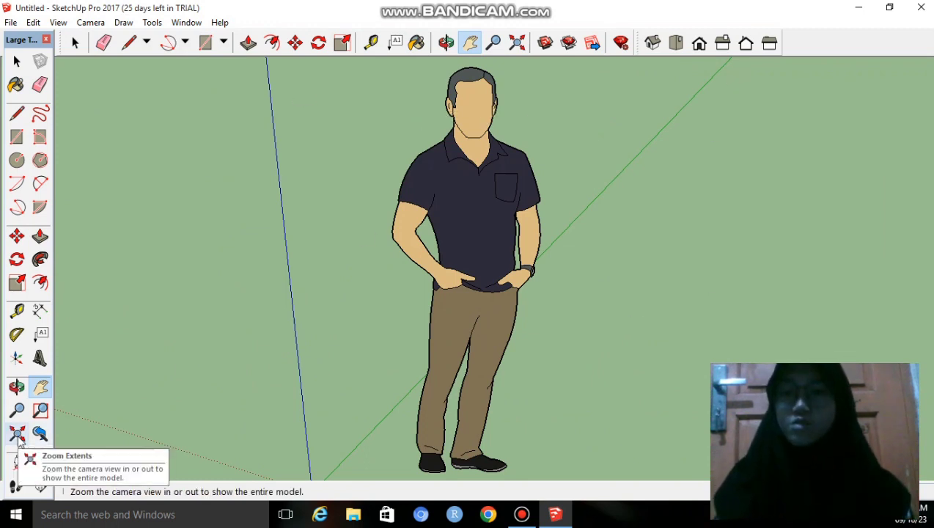
left_click(39, 434)
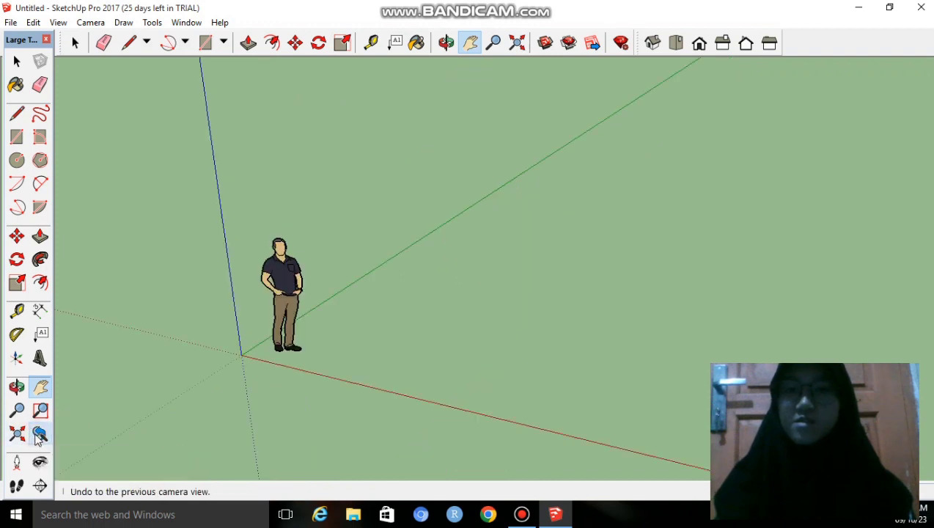
left_click(17, 434)
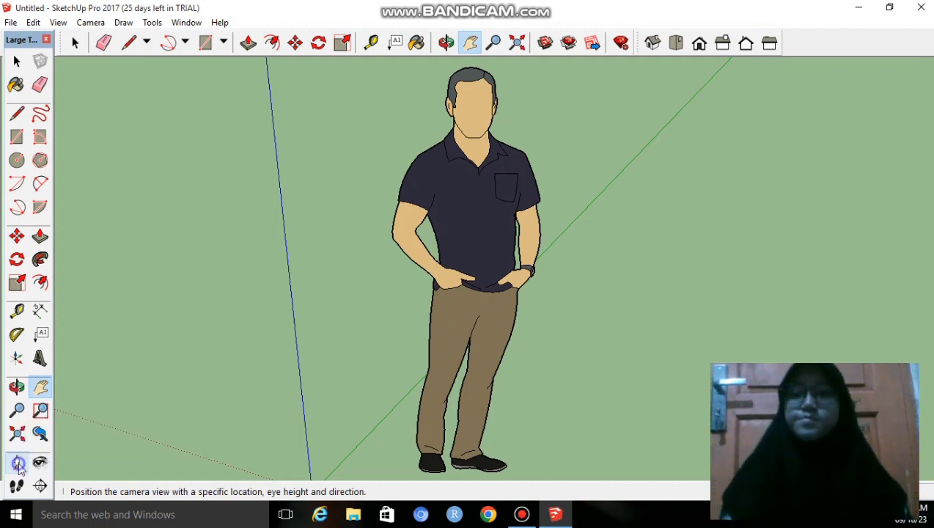
Position the camera at the top of the figure's head and look around from there.
right_click(18, 465)
left_click(213, 410)
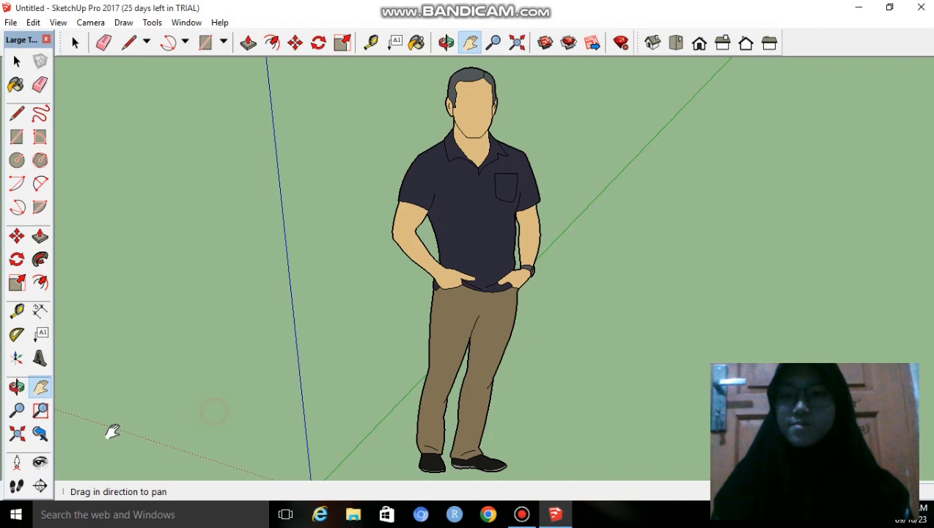
left_click(17, 462)
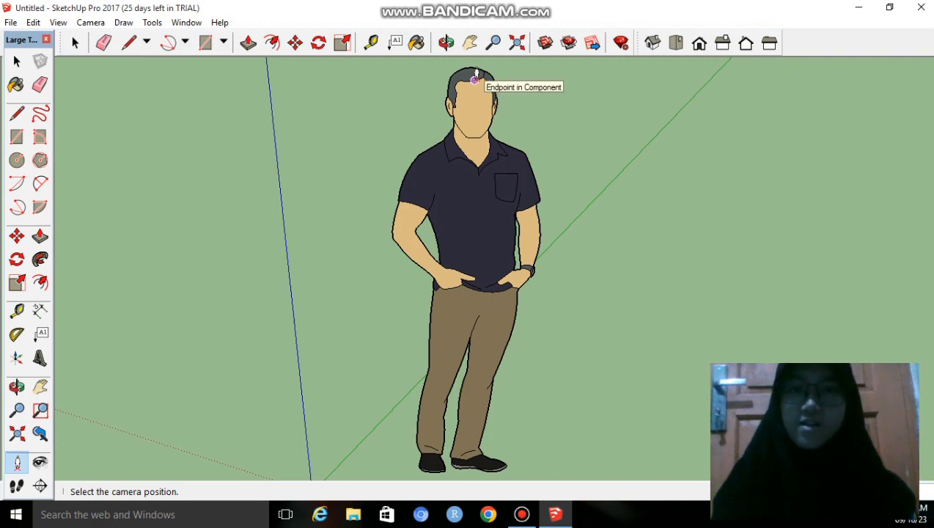
left_click(473, 79)
left_click_drag(484, 98, 501, 233)
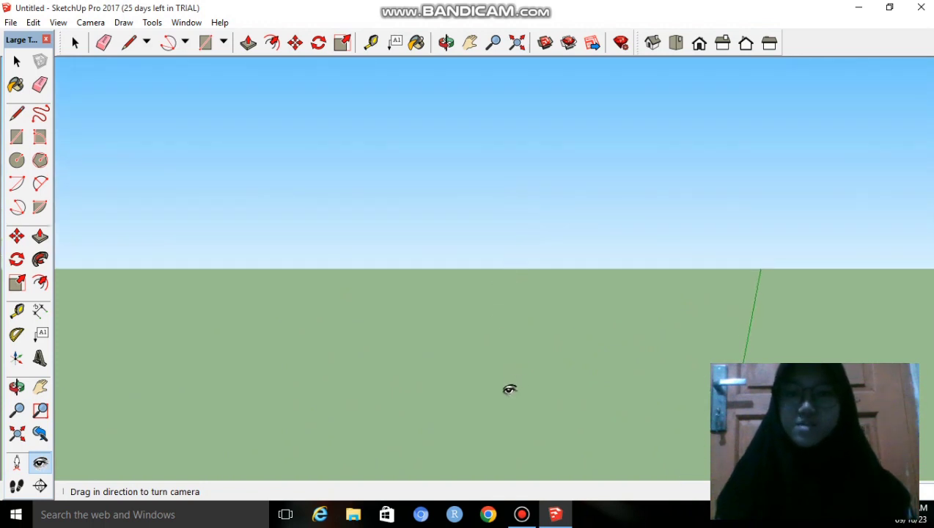
left_click_drag(509, 388, 489, 400)
scroll(489, 401, "down", 1)
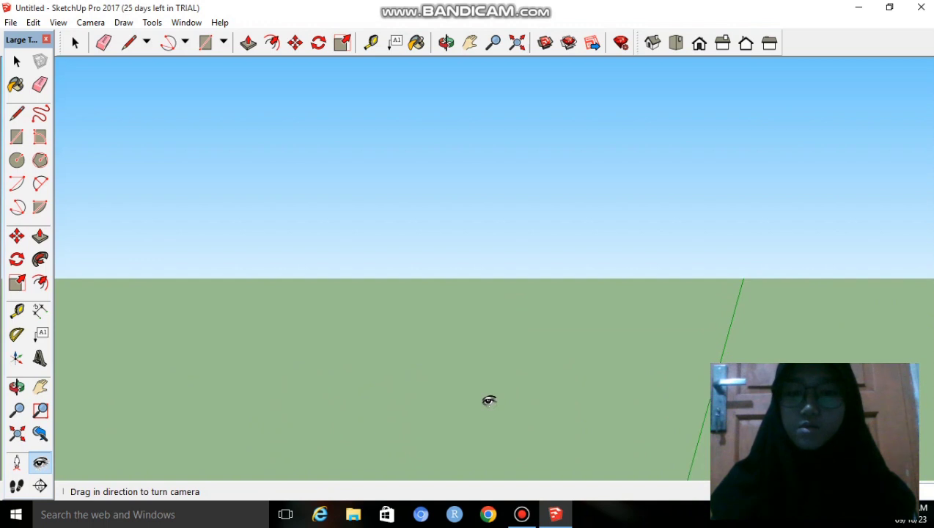
Zoom out from the head-level camera position until the whole figure and the axes origin are in view.
key("z")
scroll(497, 393, "down", 3)
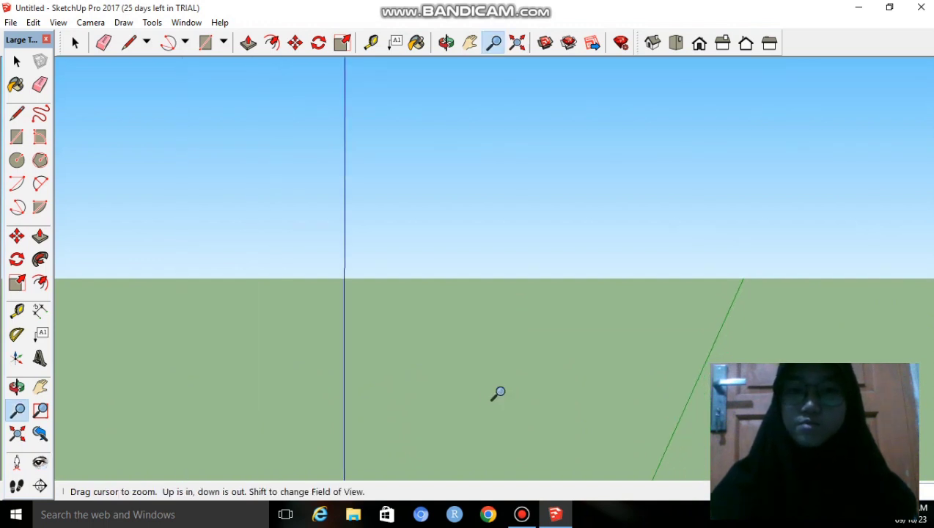
left_click_drag(497, 392, 506, 450)
scroll(506, 449, "up", 3)
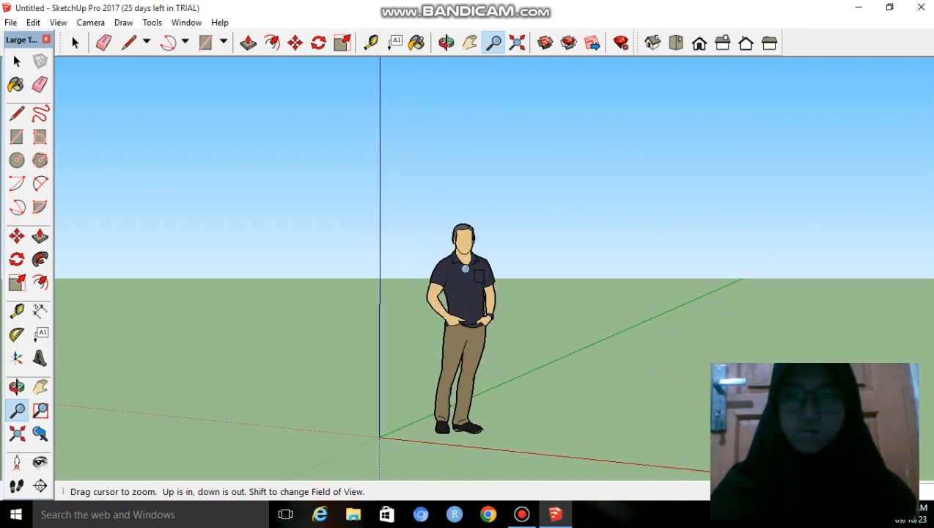
Demonstrate the Look Around tool by turning the camera in several directions around the figure.
left_click(39, 461)
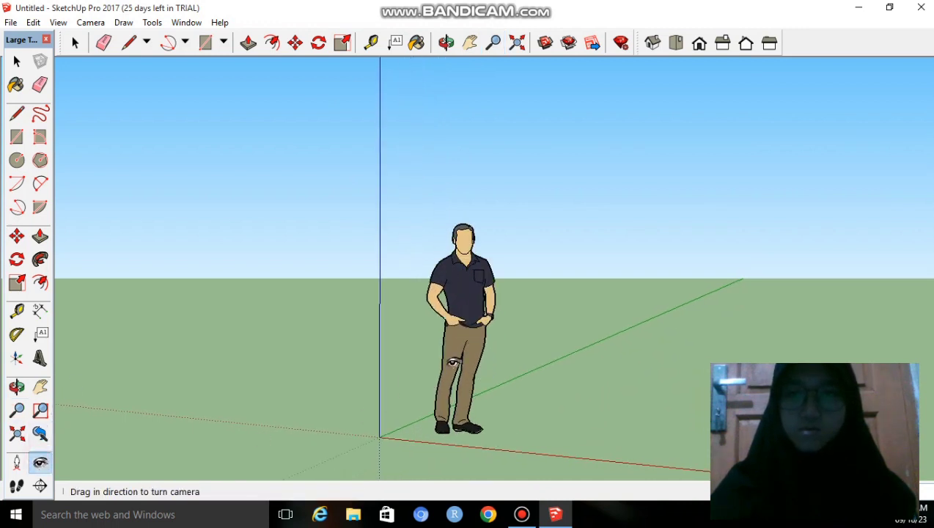
left_click_drag(541, 282, 429, 240)
left_click_drag(374, 206, 456, 209)
left_click_drag(402, 197, 378, 222)
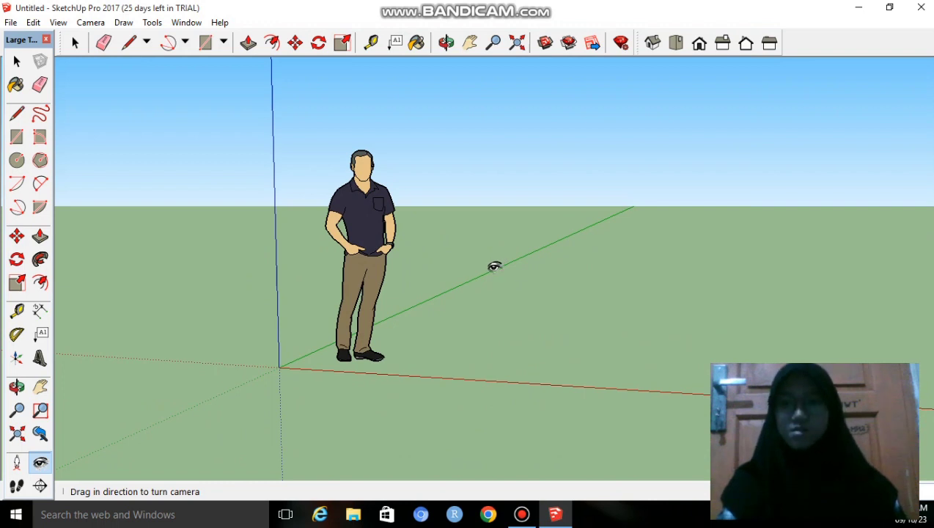
Walk the camera forward past the figure with the Walk tool, and zoom back out a little.
left_click(18, 487)
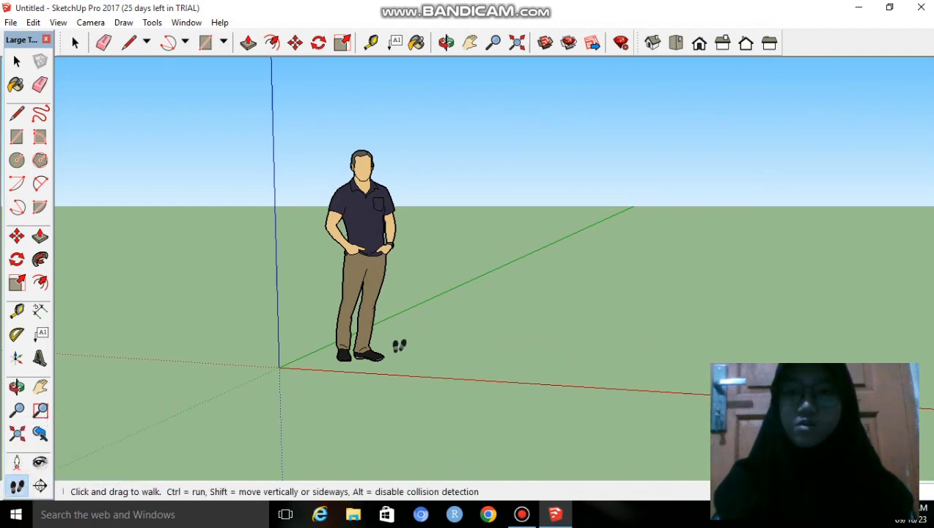
left_click_drag(402, 331, 394, 275)
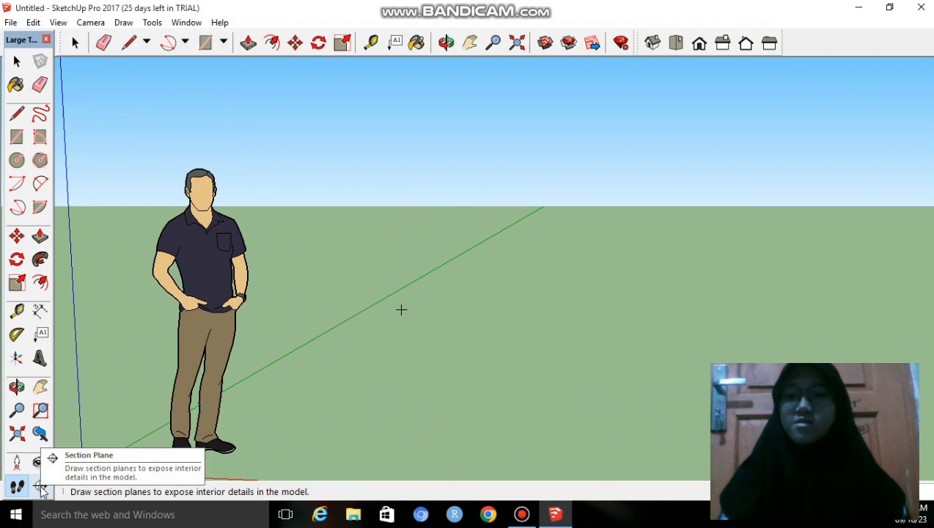
scroll(192, 392, "down", 2)
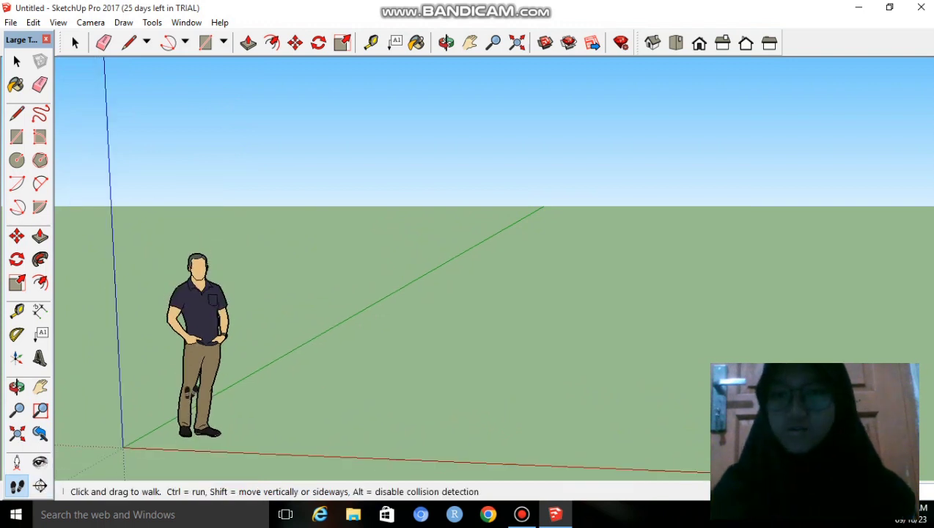
Try locking the section plane's orientation, and place a horizontal section plane through the figure at waist height.
left_click(40, 485)
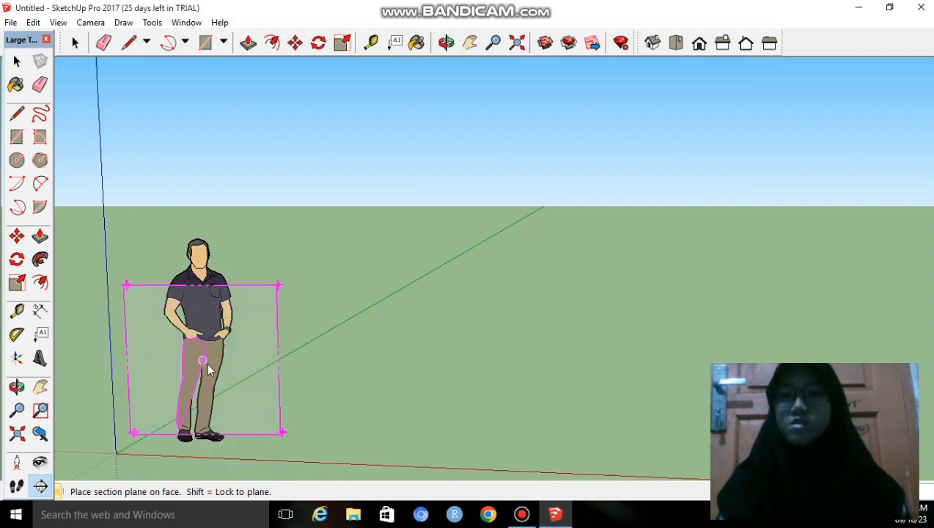
key("shift")
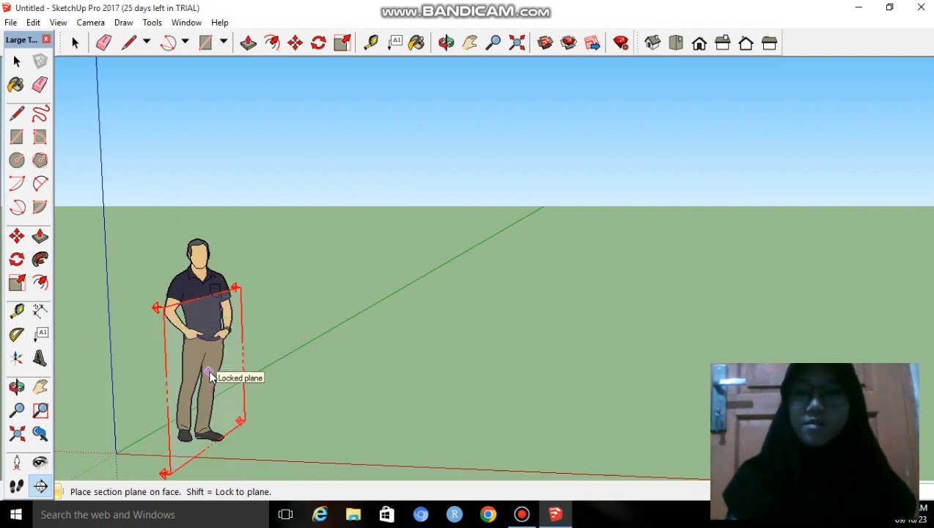
key("shift")
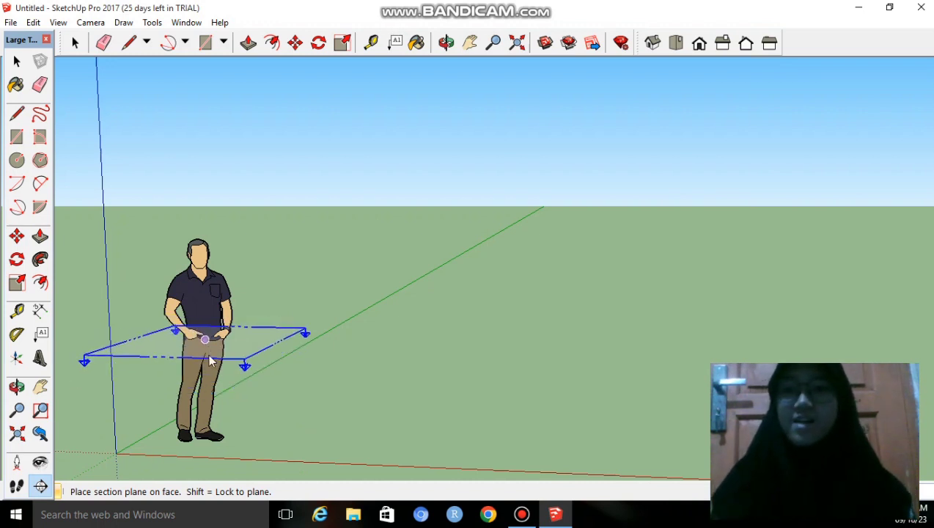
left_click(205, 350)
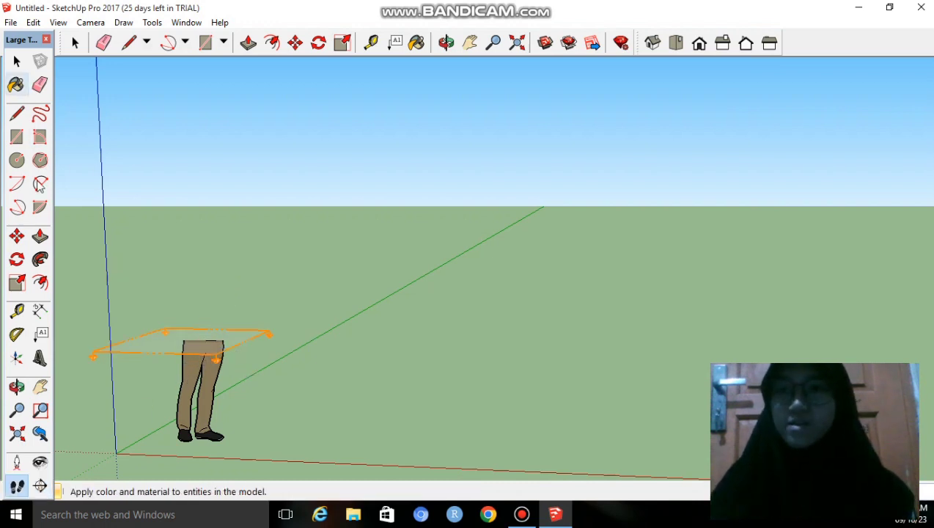
Reverse the cutting direction of the horizontal section plane at the figure's waist.
key("o")
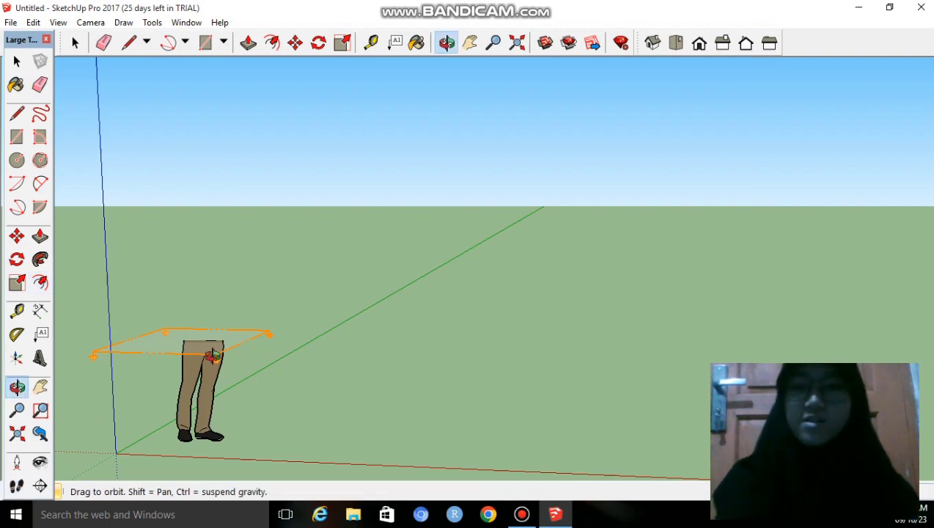
right_click(211, 361)
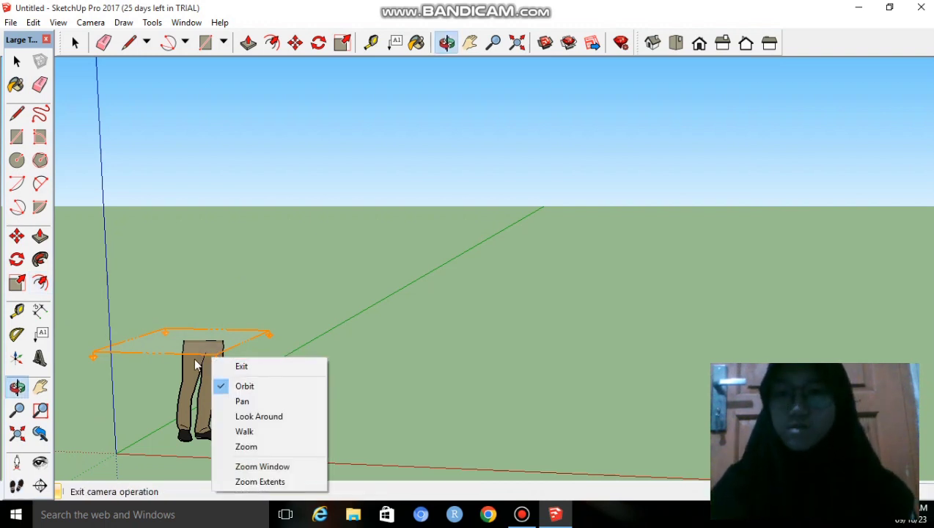
left_click_drag(329, 333, 252, 359)
key("space")
left_click(219, 363)
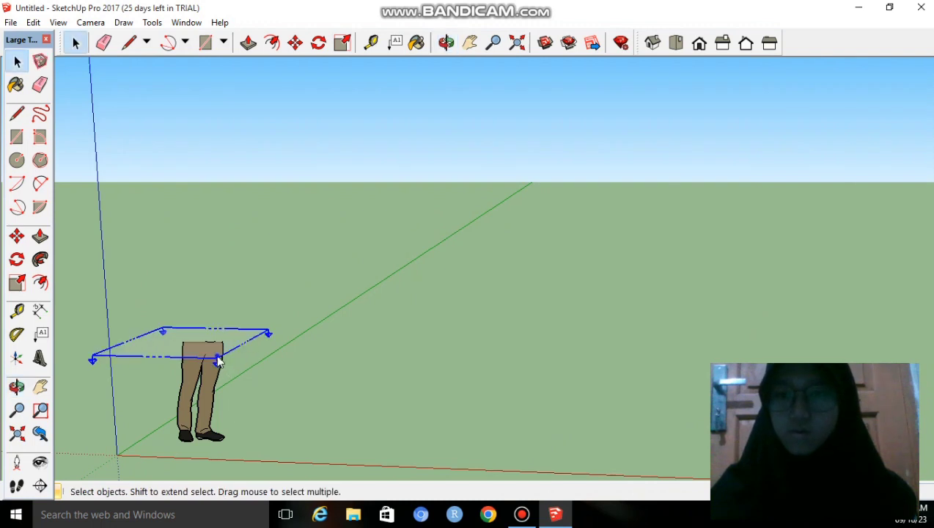
right_click(219, 360)
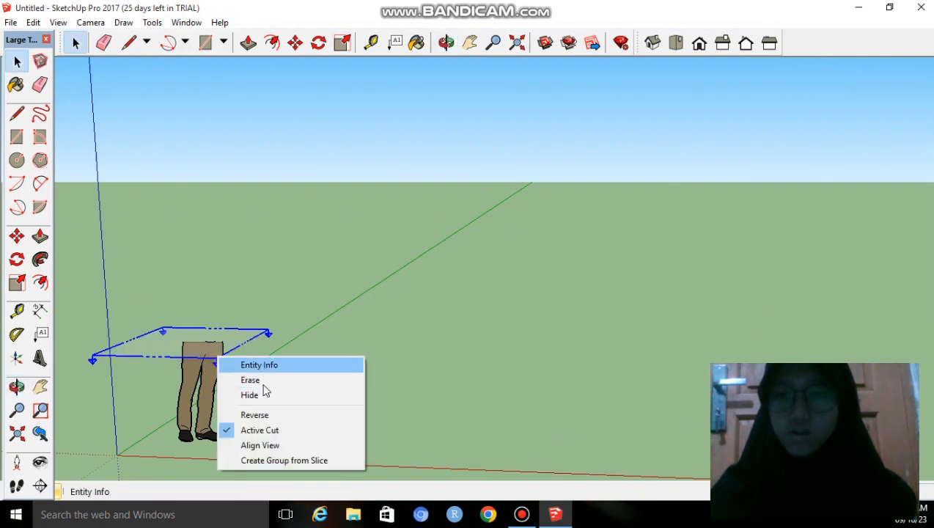
left_click(264, 415)
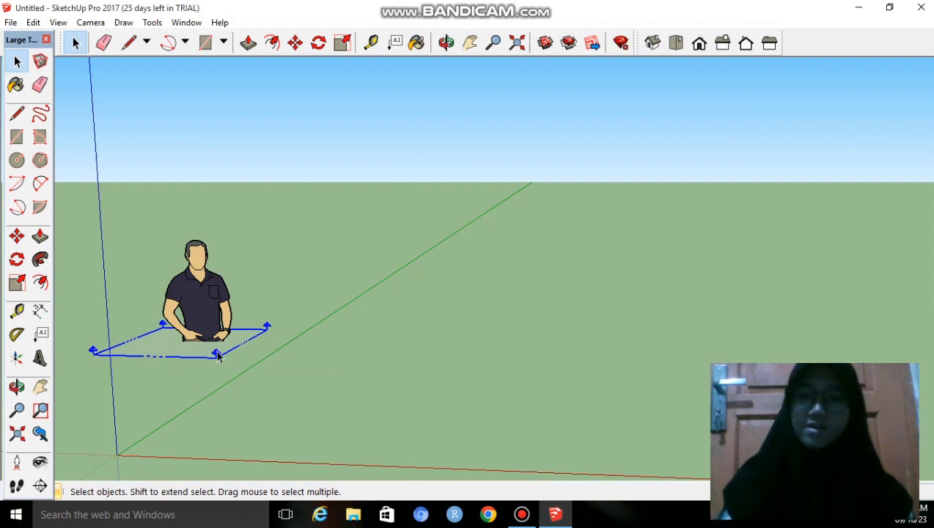
Delete the section plane from the figure.
left_click(251, 351)
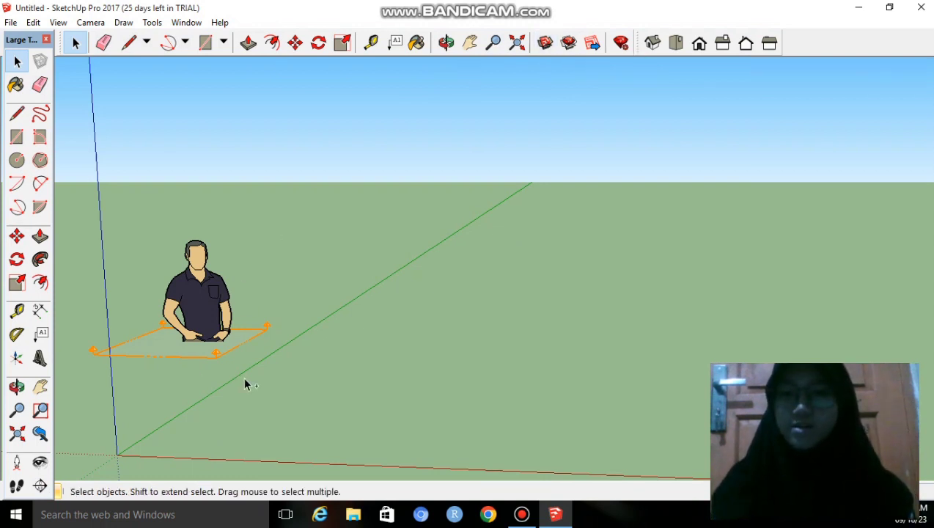
double_click(211, 348)
key("Delete")
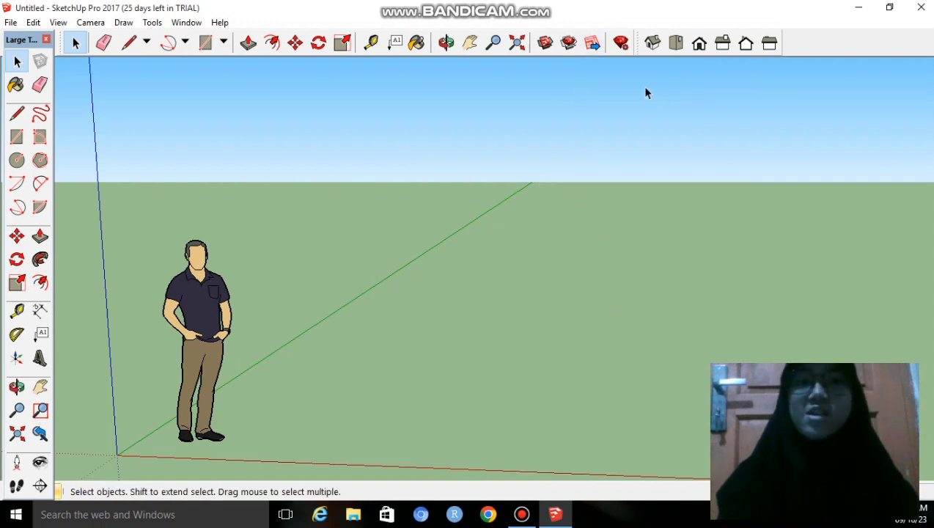
In the isometric view, draw a ground rectangle beside the figure and pull it up into a low box with Push/Pull.
left_click(621, 47)
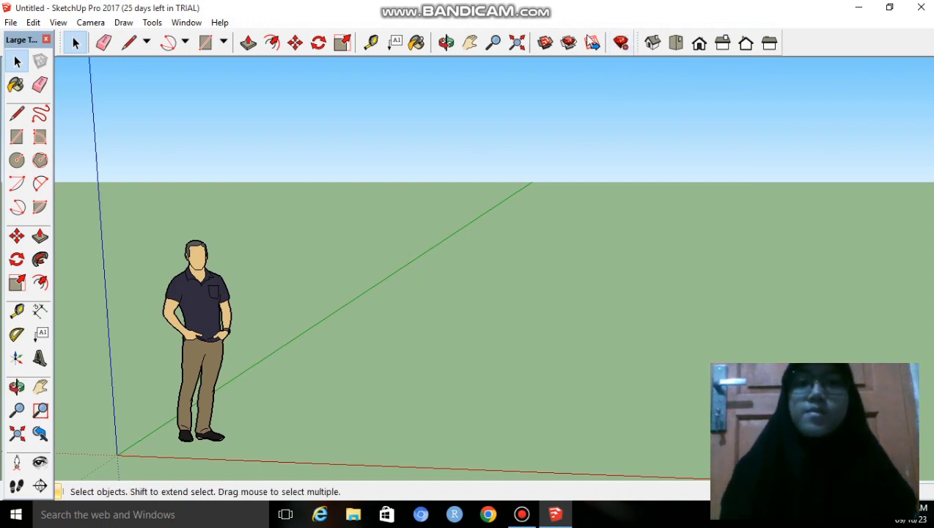
left_click(652, 45)
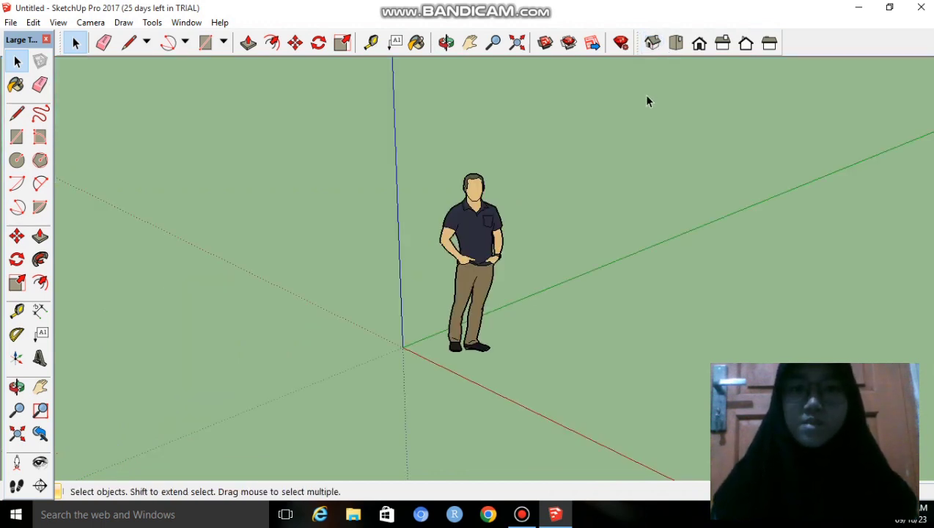
left_click(16, 137)
left_click(556, 323)
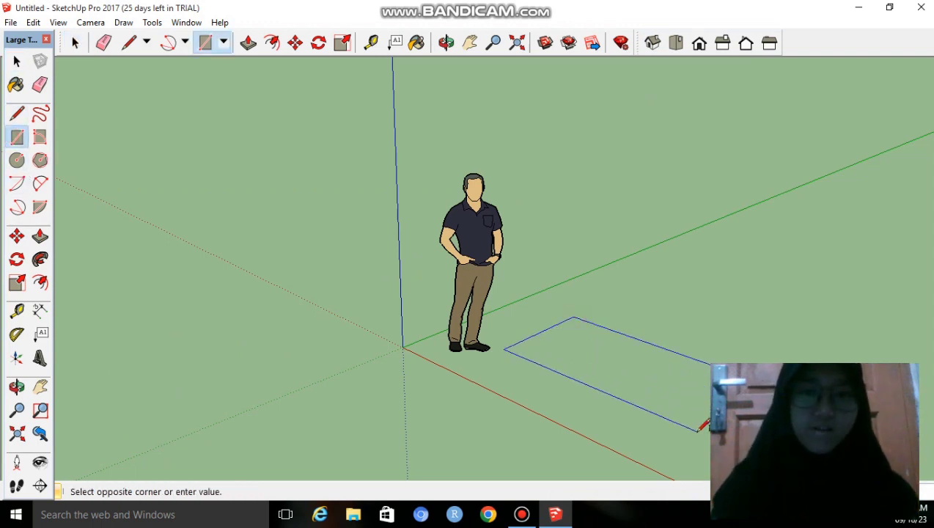
left_click(698, 430)
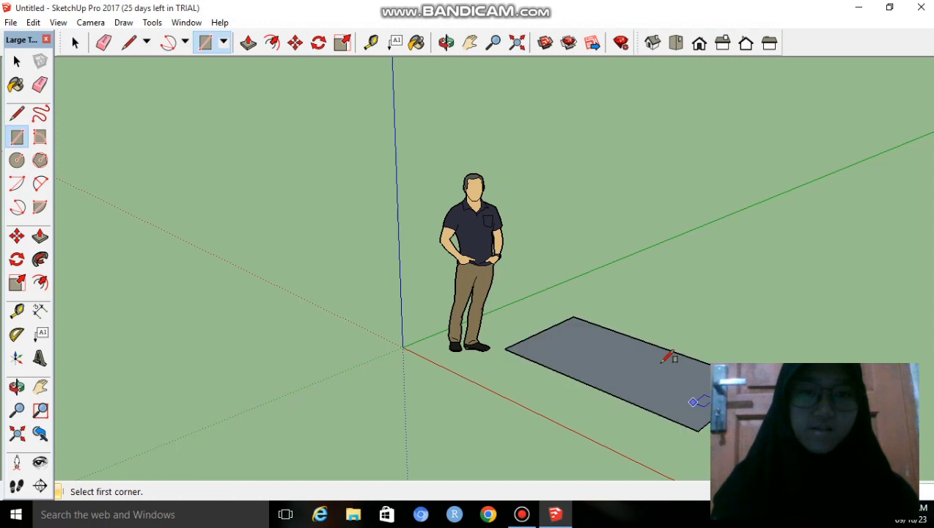
left_click(40, 236)
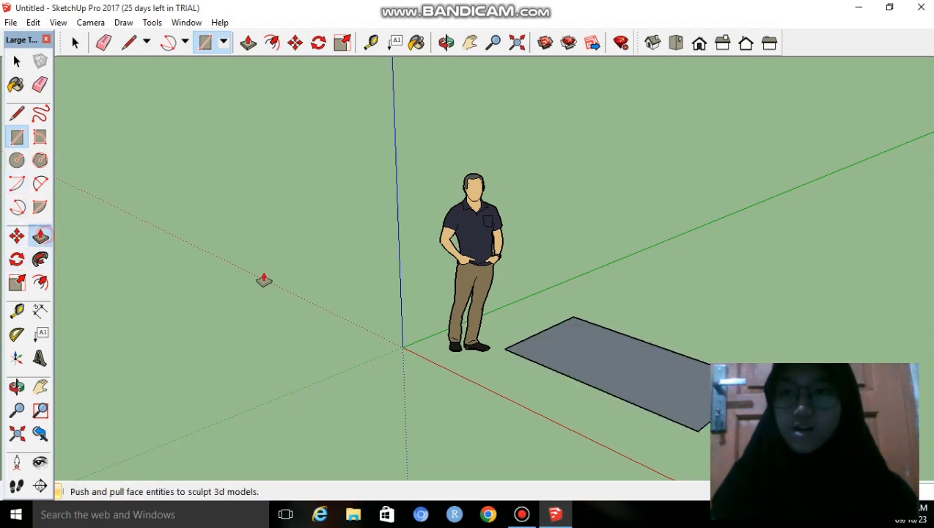
left_click_drag(606, 346, 613, 324)
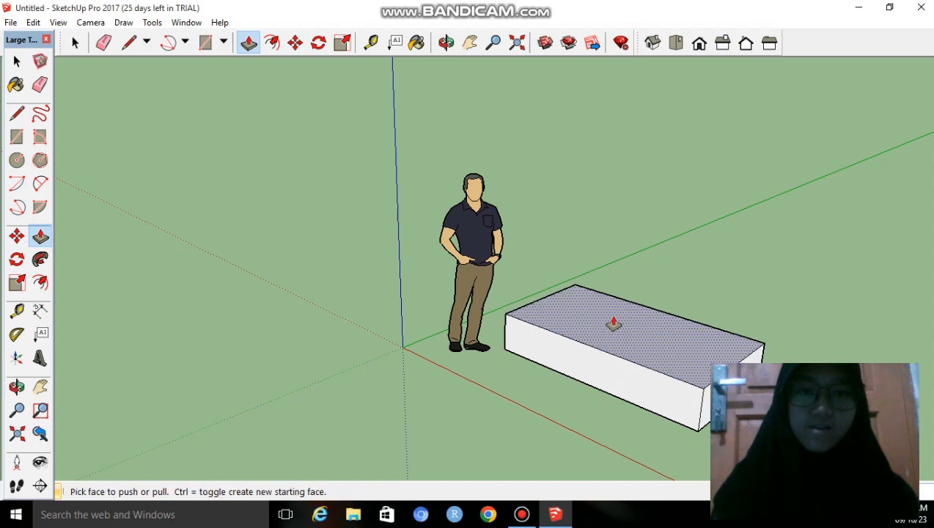
View the figure and box from the isometric, top, front, right, back and left standard views in turn.
left_click(652, 43)
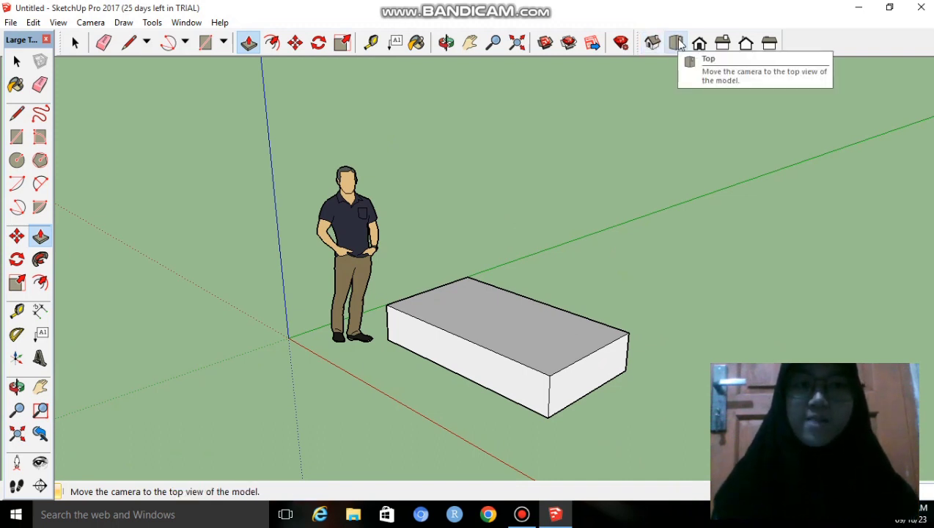
left_click(676, 43)
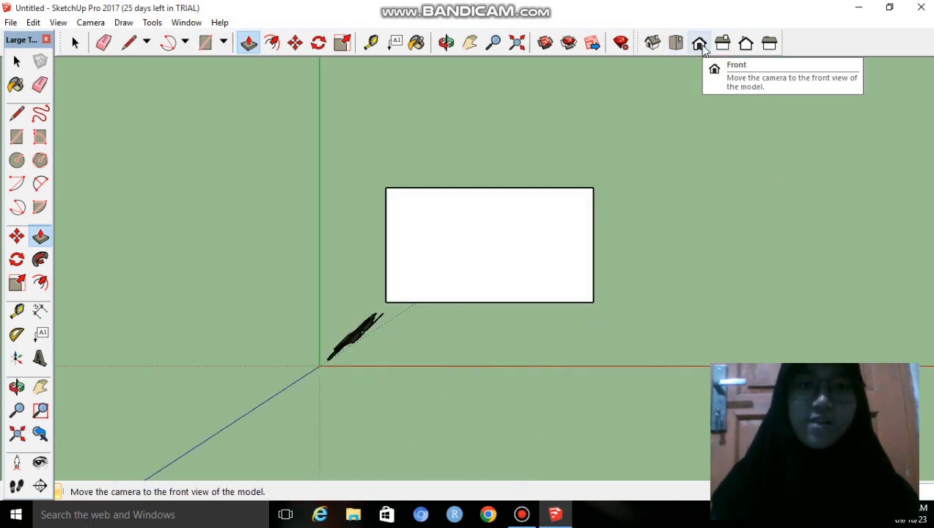
left_click(699, 44)
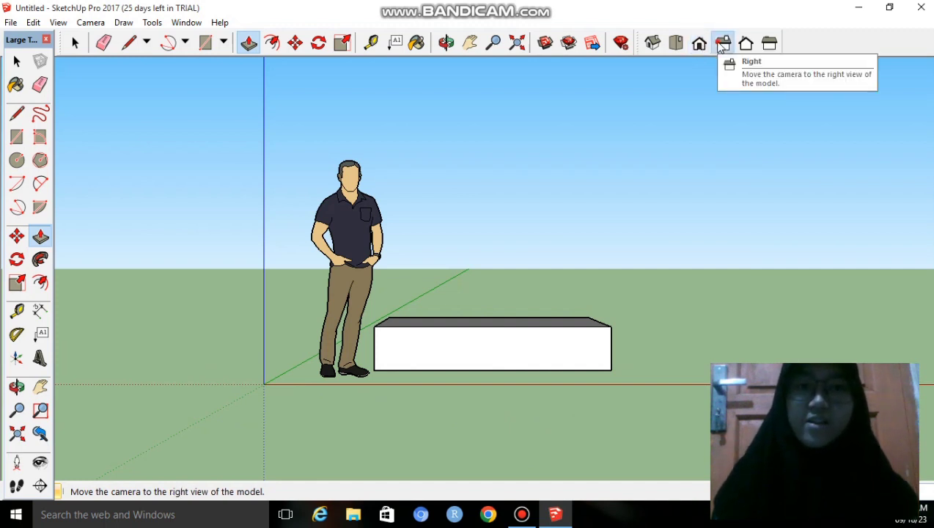
left_click(722, 44)
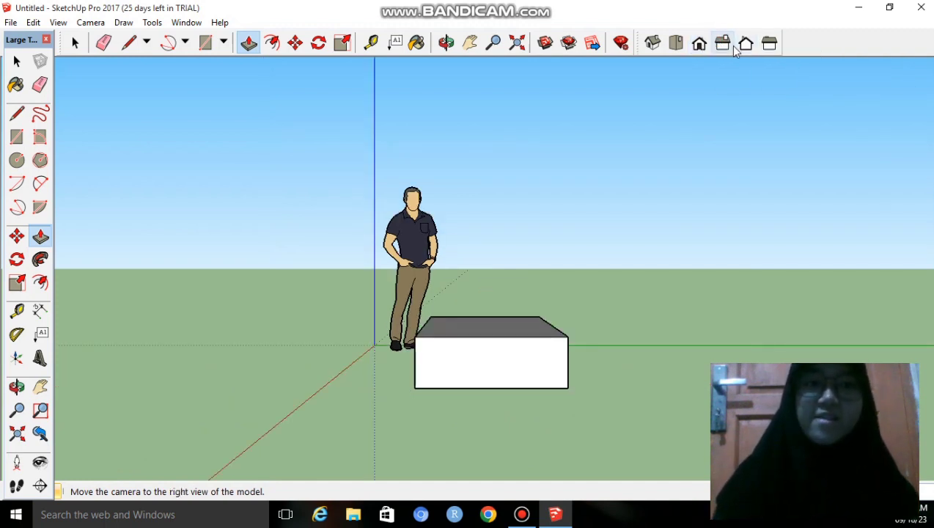
left_click(745, 44)
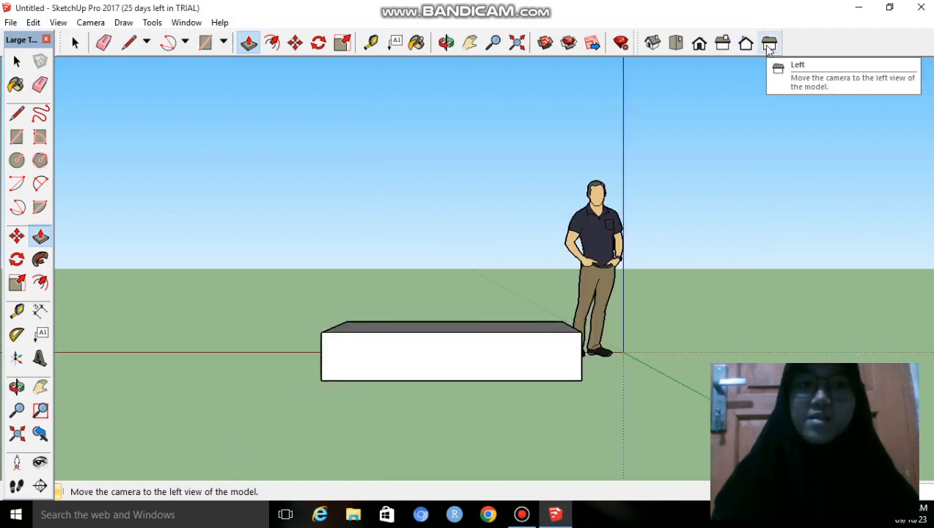
left_click(768, 44)
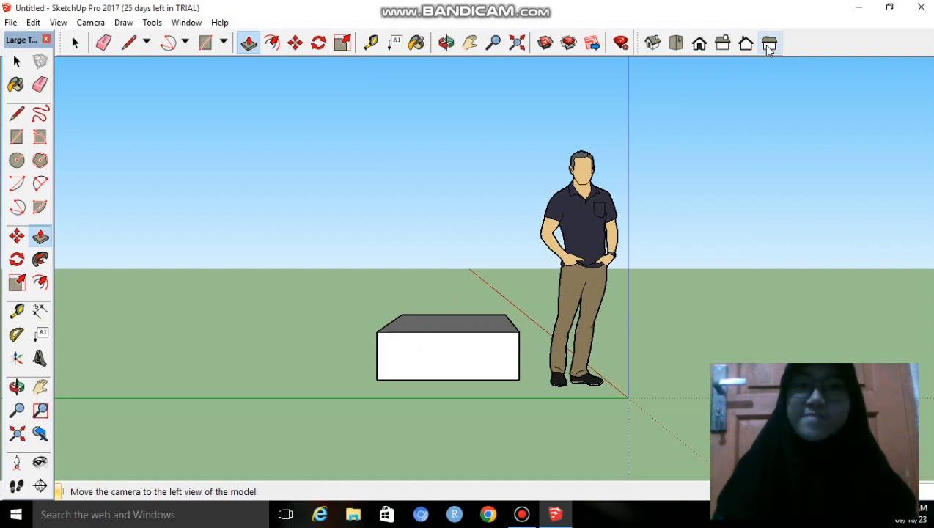
Cycle through the standard views again, from isometric to top to front.
left_click(653, 43)
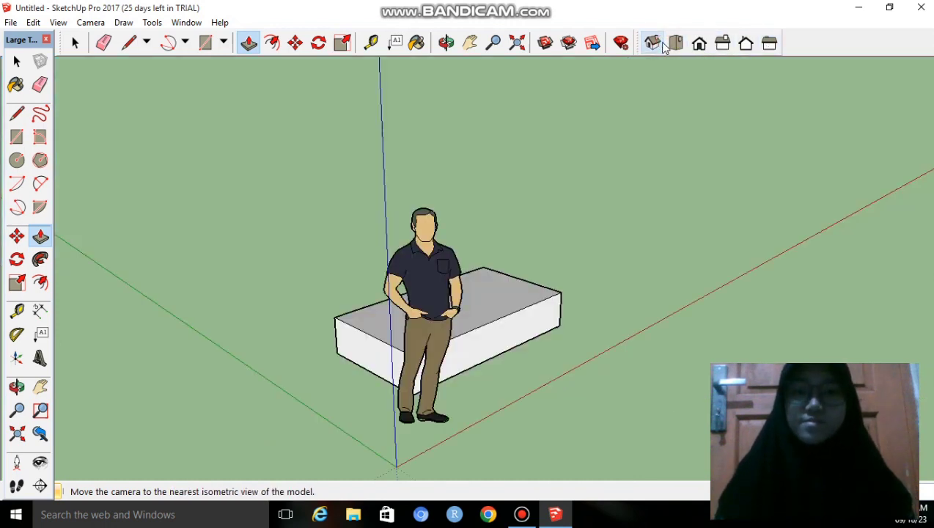
left_click(675, 43)
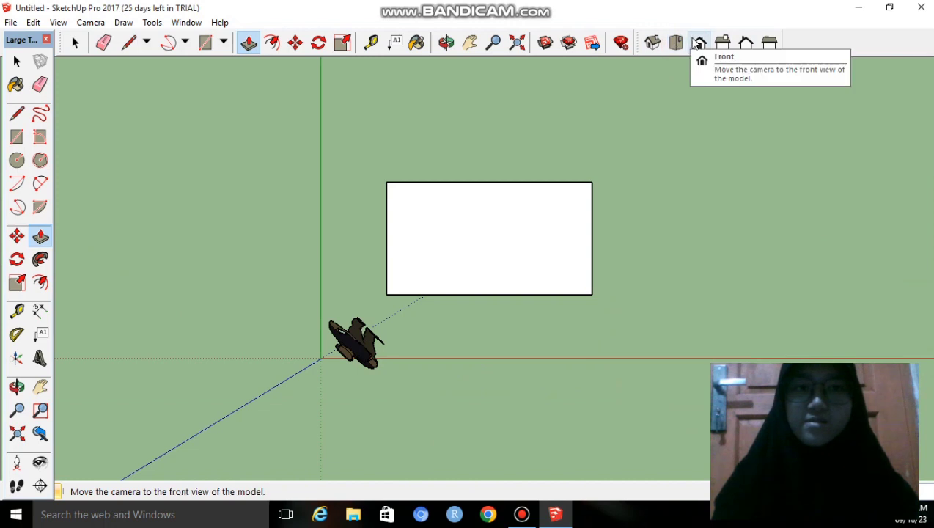
left_click(697, 44)
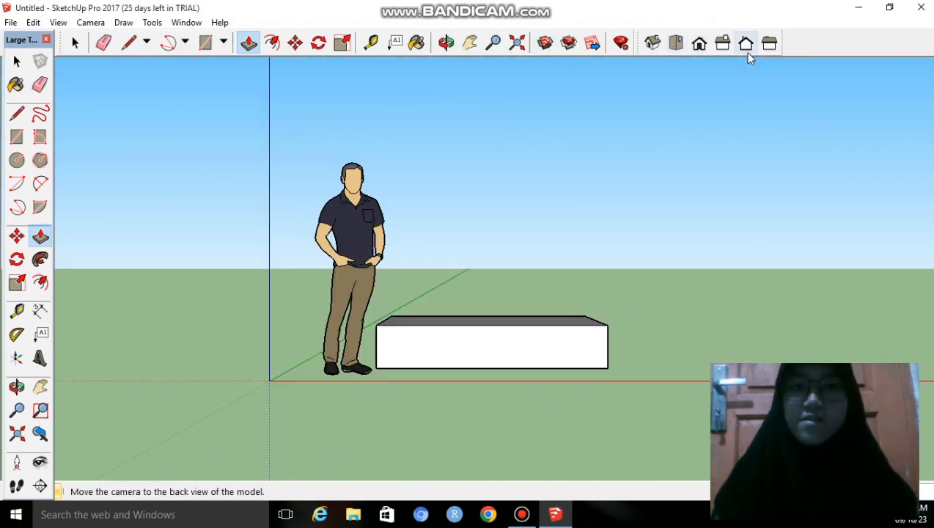